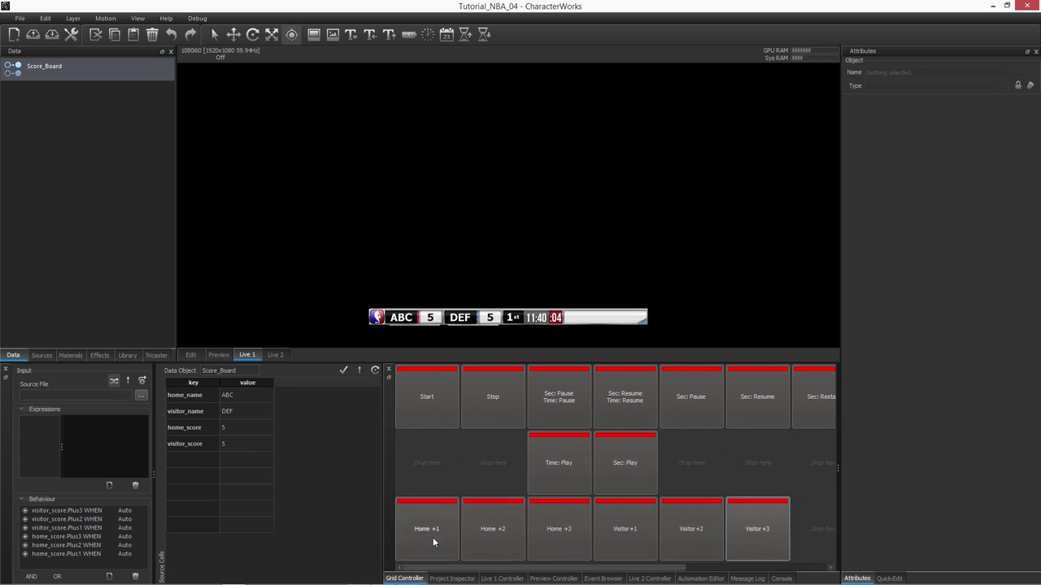
- Trigger Home +1, Home +3, Visitor +1 and Visitor +2 to test the live scoreboard updates
click(432, 533)
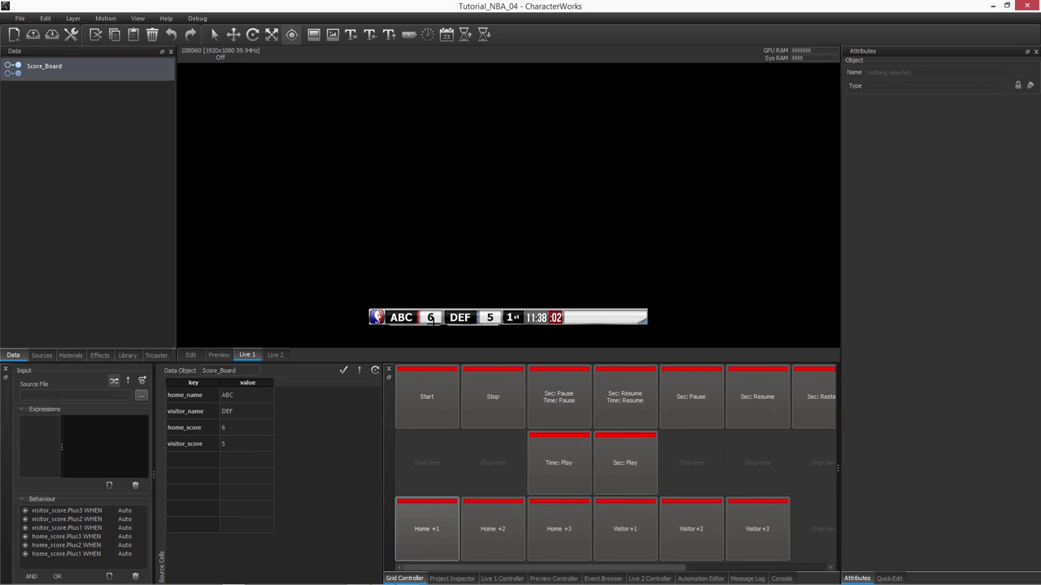
click(575, 537)
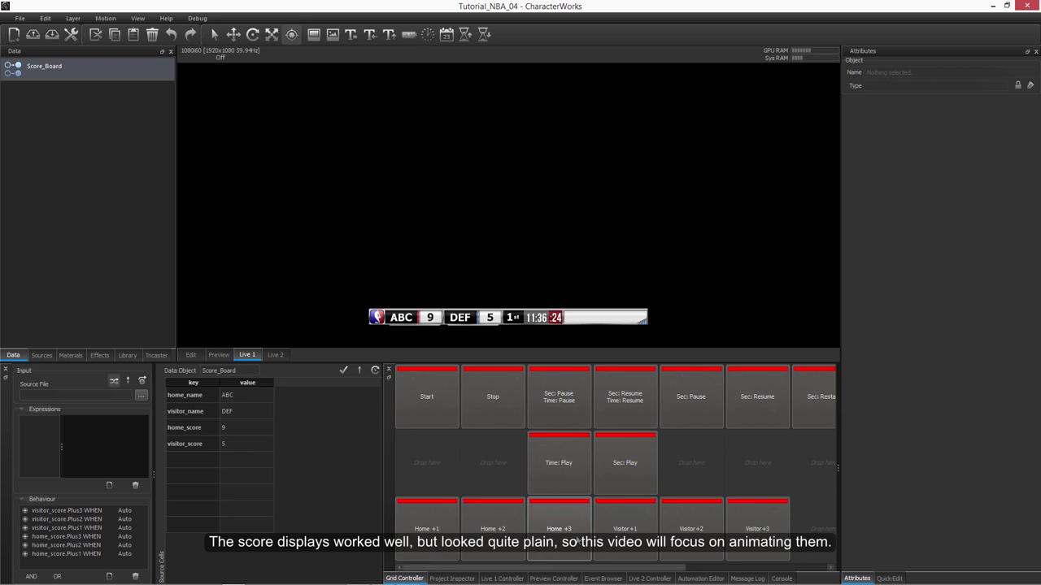
click(642, 542)
click(662, 540)
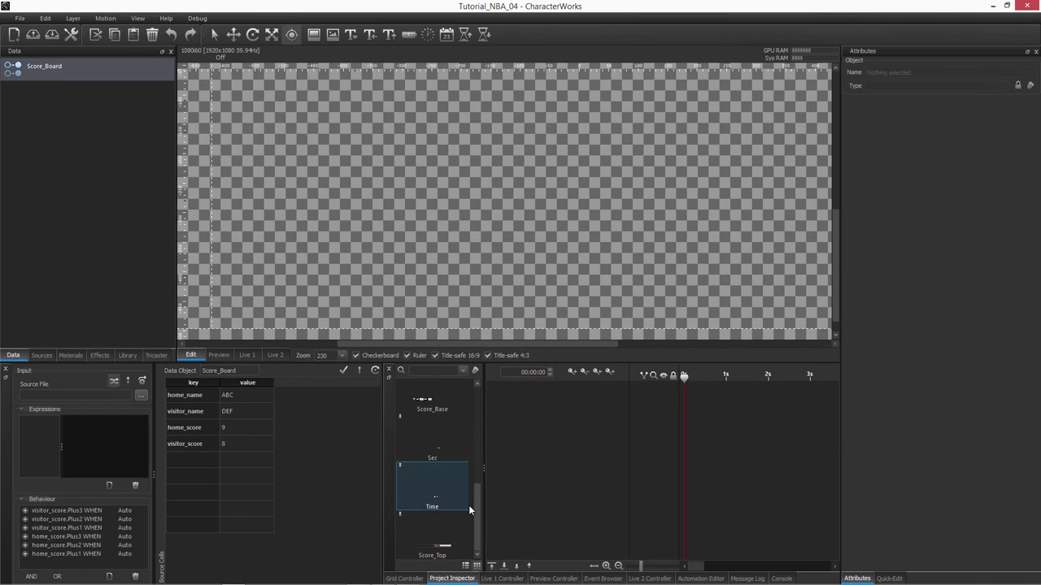
- Open the Score_Top motion for reference on the edit canvas and create a new motion named Score_H_1
click(444, 546)
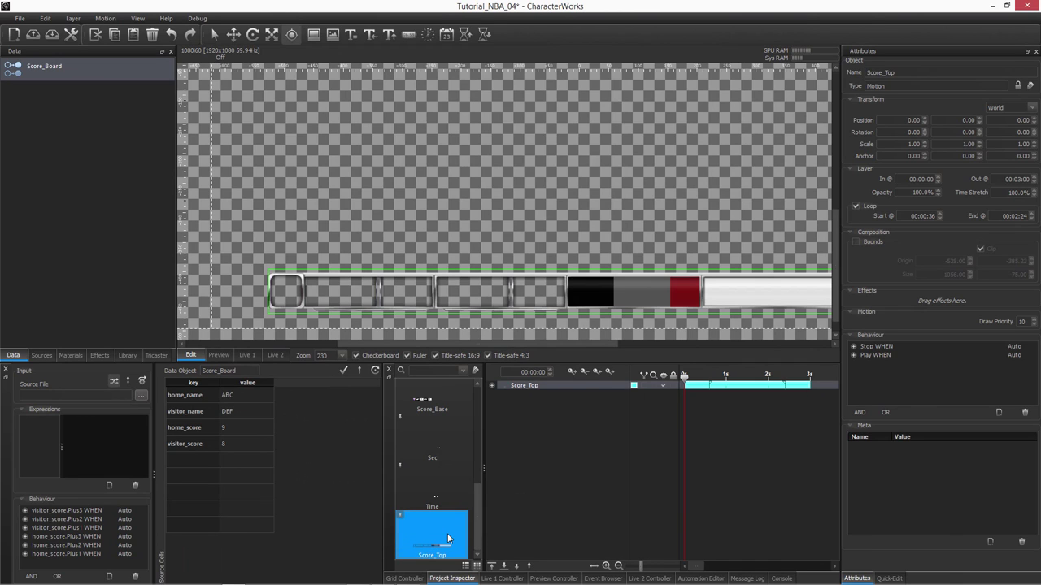
right_click(472, 509)
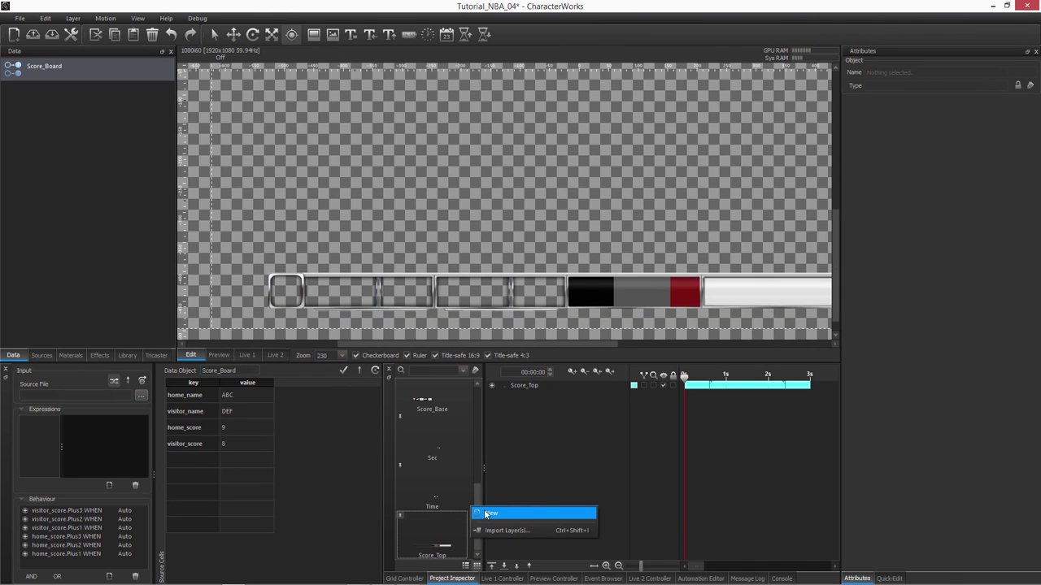
click(490, 513)
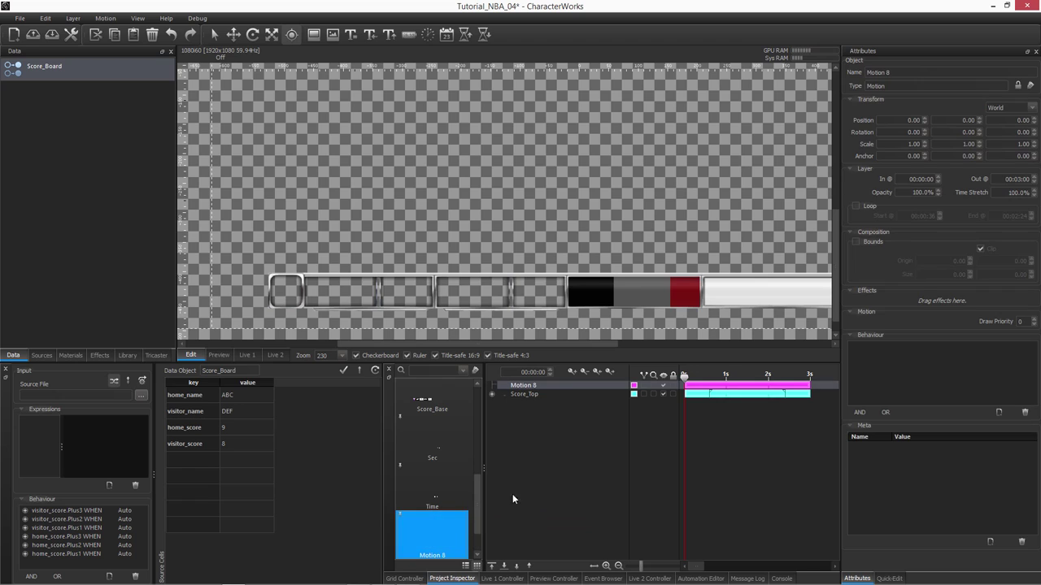
double_click(536, 388)
text(Score_)
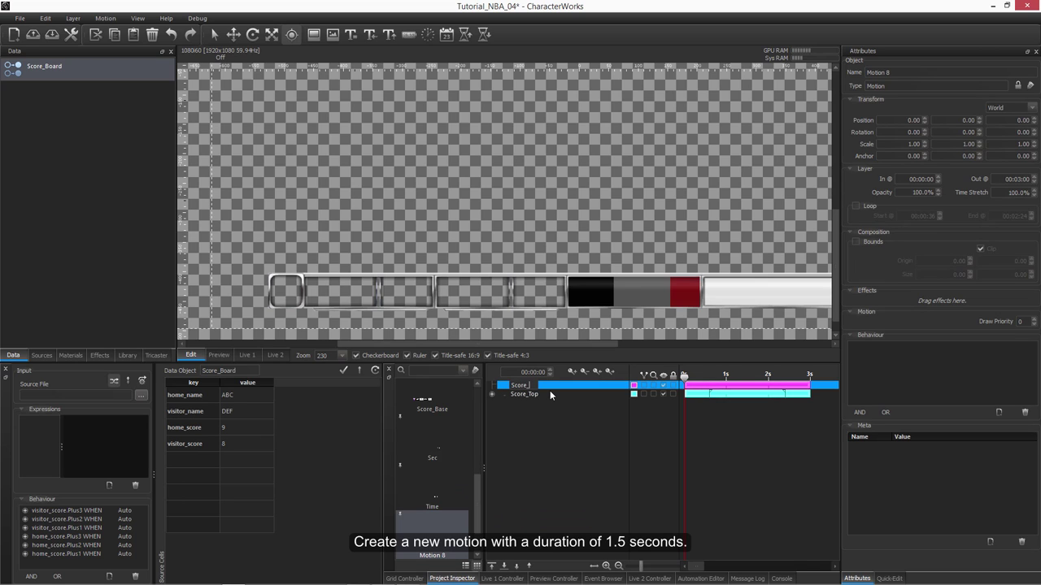
text(H_1)
key(Return)
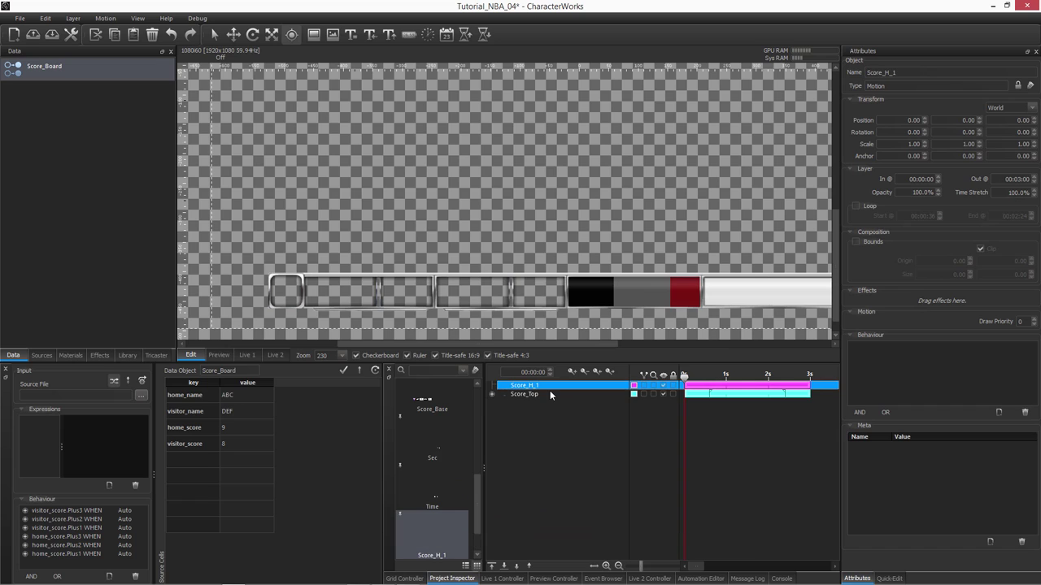
- Shorten the Score_H_1 motion to 00:01:30 and draw a solid about 91 × 59 over the home score box
click(314, 35)
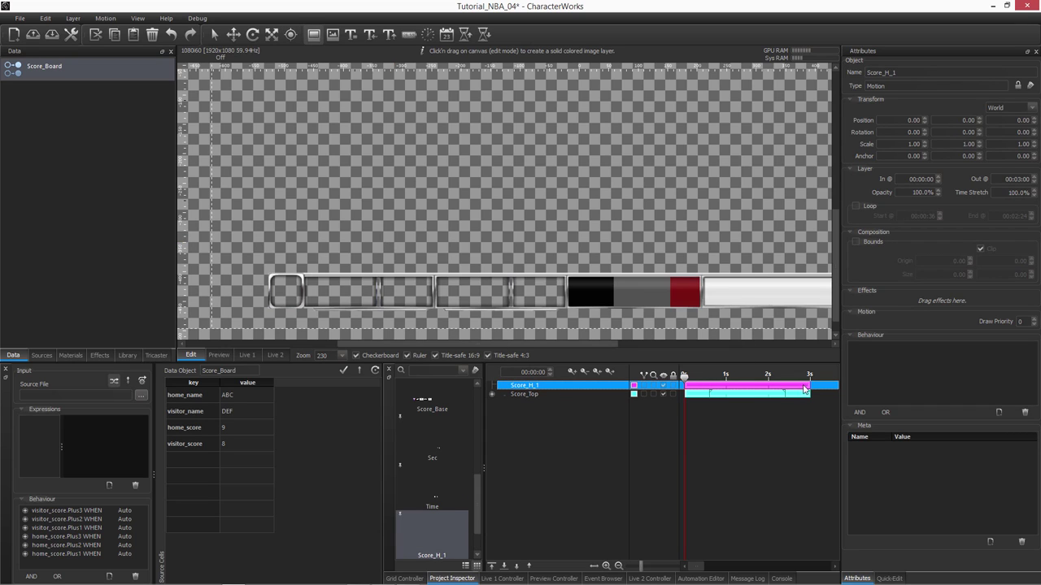
drag(810, 384, 746, 393)
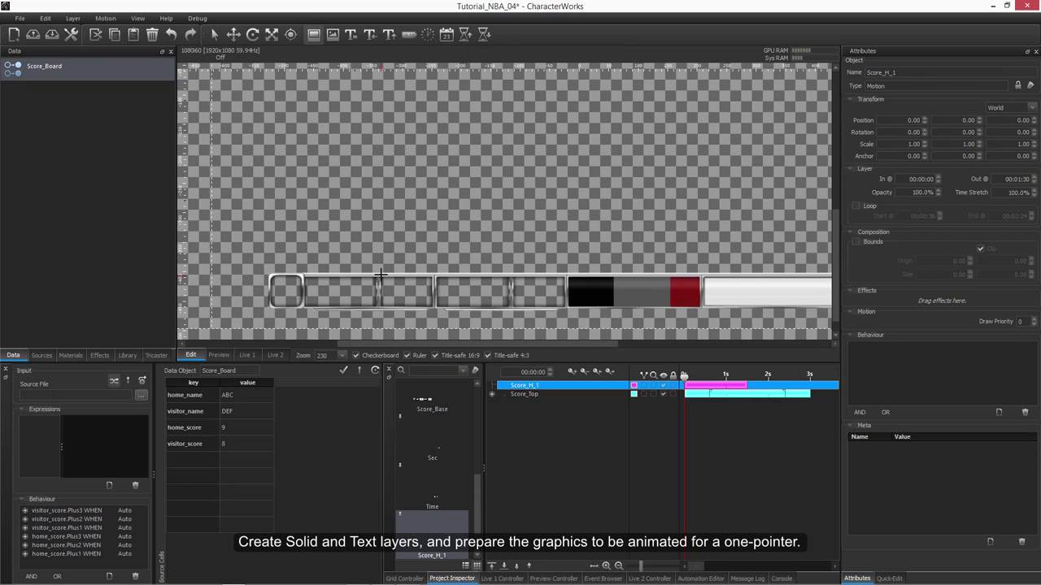
drag(379, 274, 434, 309)
- Apply a Gradient 4-Stop material to the solid and set all four stops to yellow, hue 50, saturation 190, value 255
click(78, 355)
drag(49, 293, 921, 254)
click(927, 267)
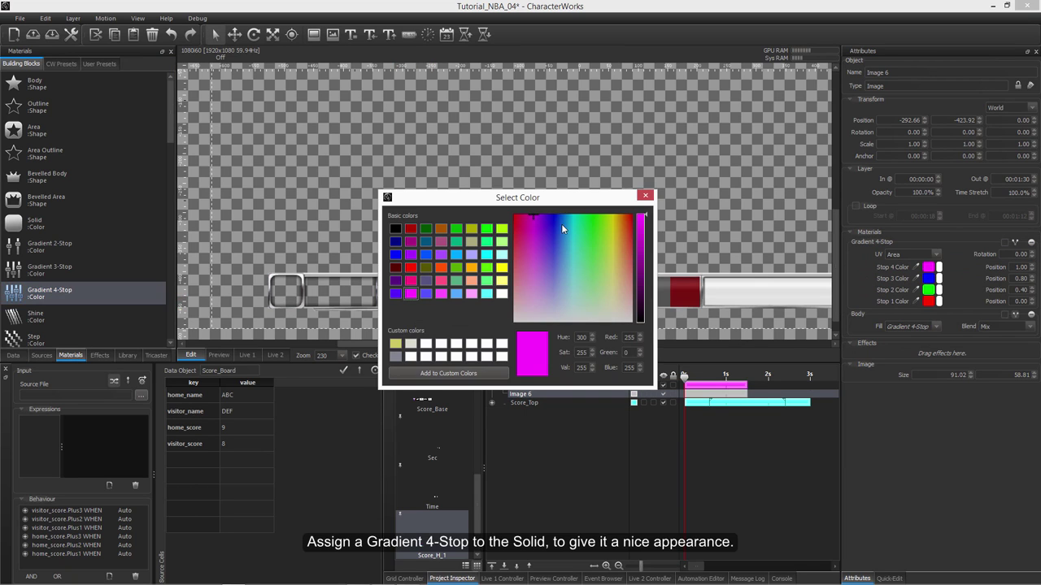
drag(574, 202, 695, 194)
click(732, 235)
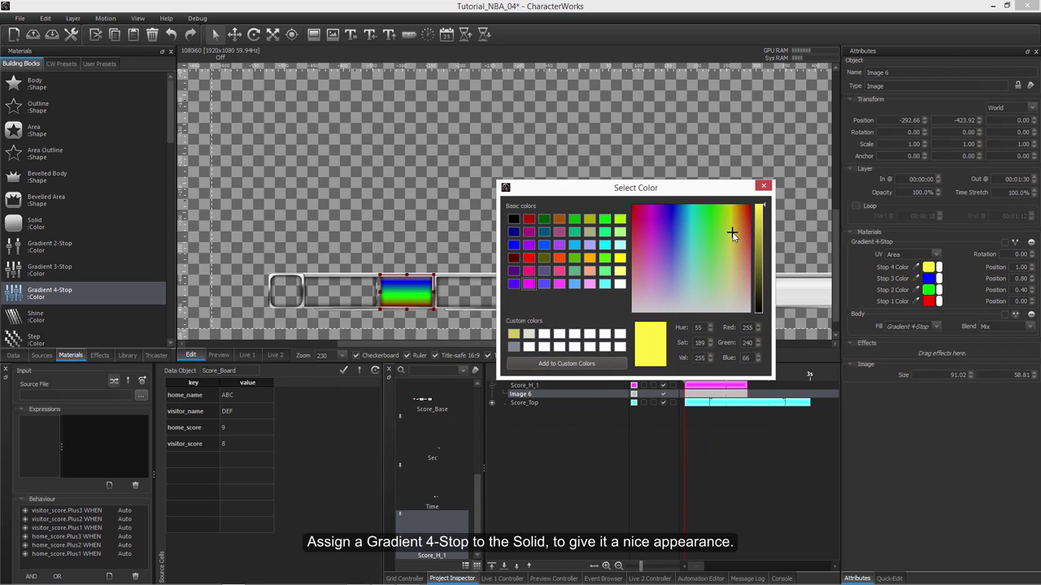
drag(928, 266, 928, 301)
- Darken the gradient's Stop 2 color by raising its saturation to 230 and lowering its brightness value
click(702, 353)
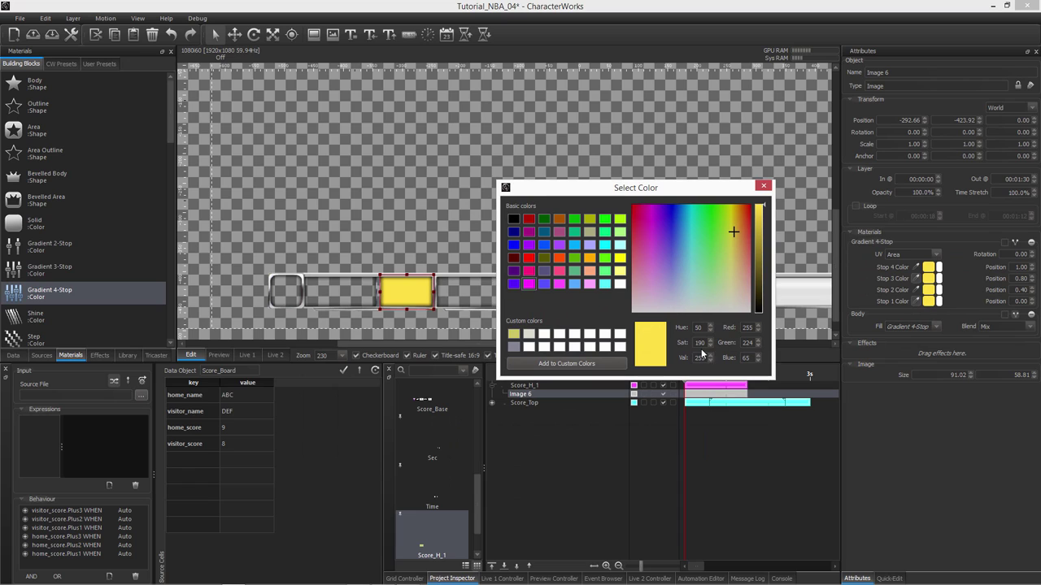
key(Page_Up)
key(Page_Up)
key(Page_Up)
click(700, 356)
key(Page_Down)
key(Page_Down)
key(Page_Down)
key(Page_Down)
key(Page_Down)
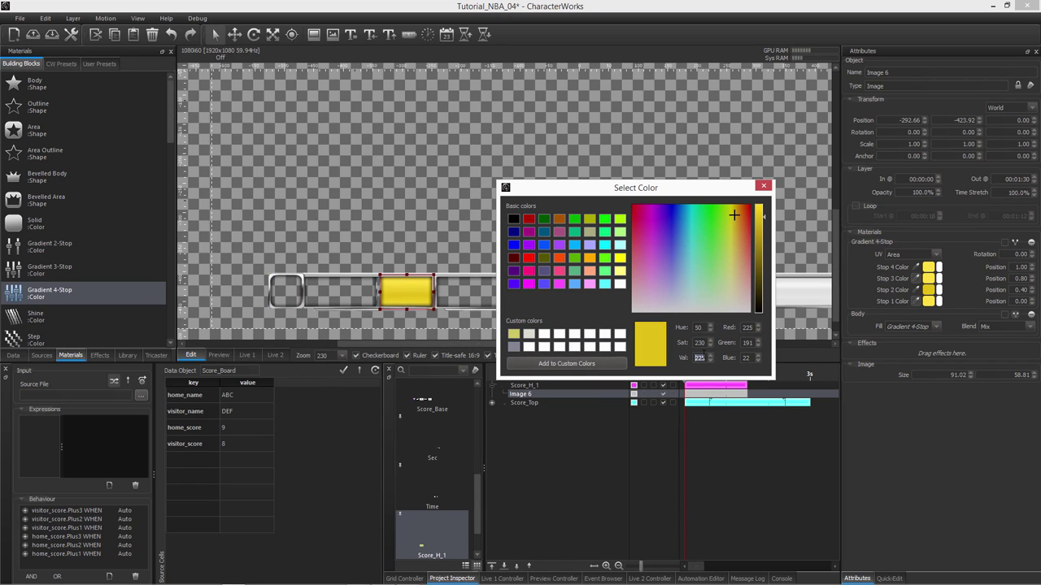
- Darken the gradient's Stop 1 color to saturation 230 and value 155
drag(927, 301, 781, 320)
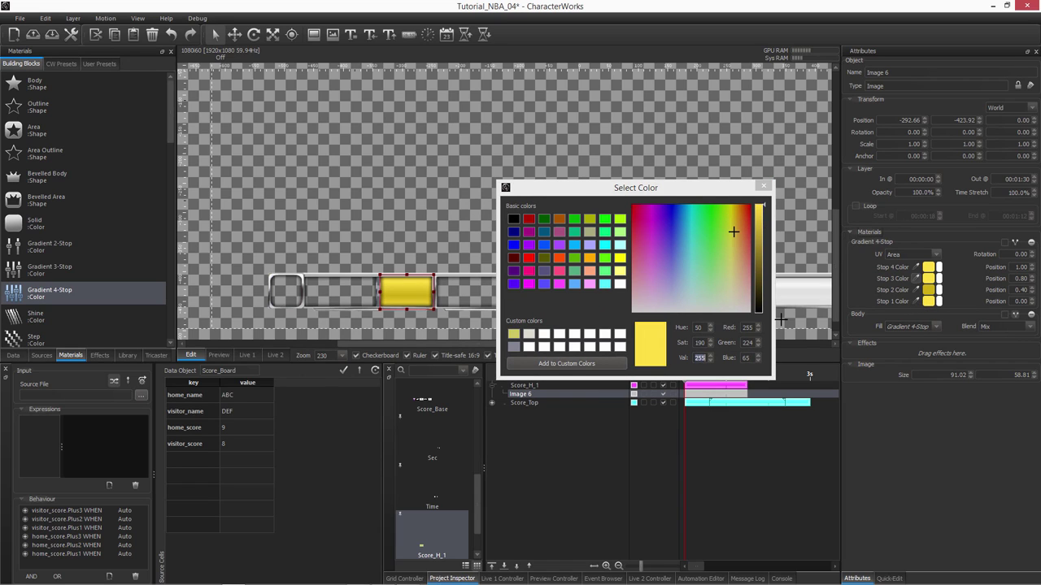
click(700, 342)
key(Page_Up)
key(Page_Up)
key(Page_Up)
click(699, 358)
key(Page_Down)
key(Page_Down)
key(Page_Down)
key(Page_Down)
key(Page_Down)
key(Page_Down)
key(Page_Down)
key(Page_Down)
key(Page_Down)
key(Page_Down)
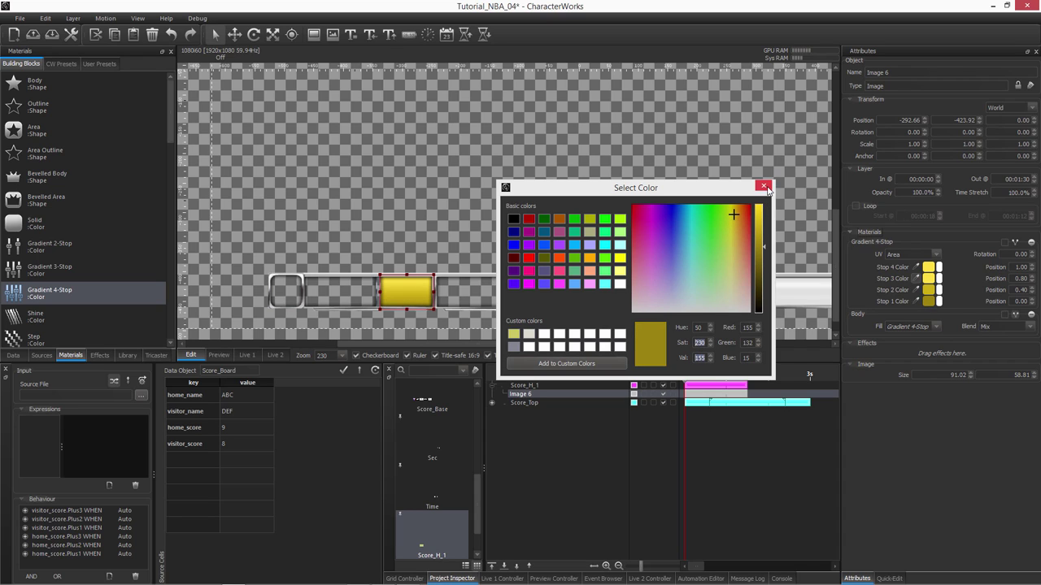
- Set the gradient's Stop 3 to a pale yellow with hue 60 and saturation about 86, at position 0.60
mouse_move(746, 238)
mouse_down()
mouse_move(732, 251)
mouse_move(731, 278)
mouse_up()
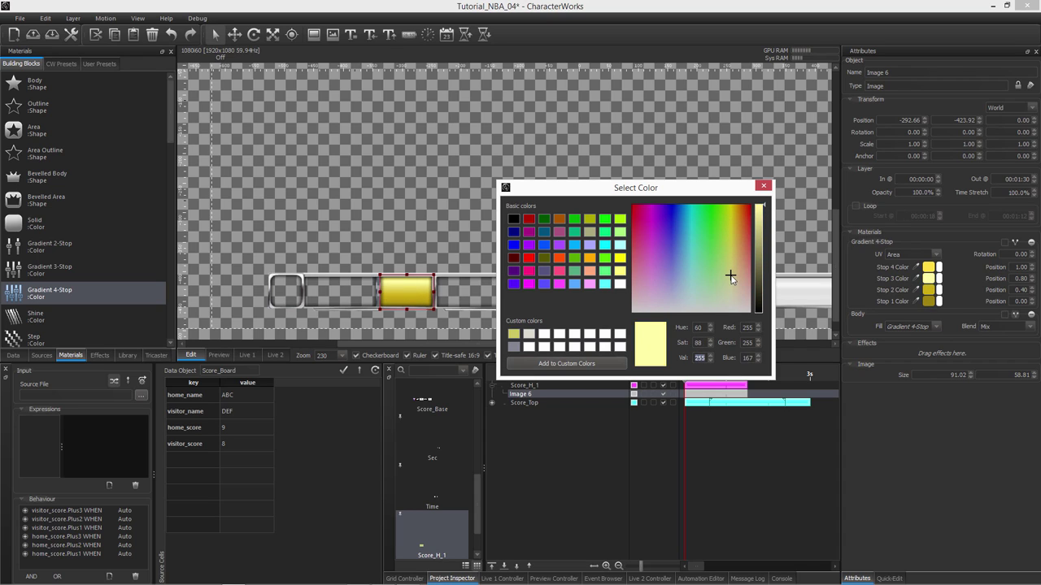
drag(1007, 280, 998, 286)
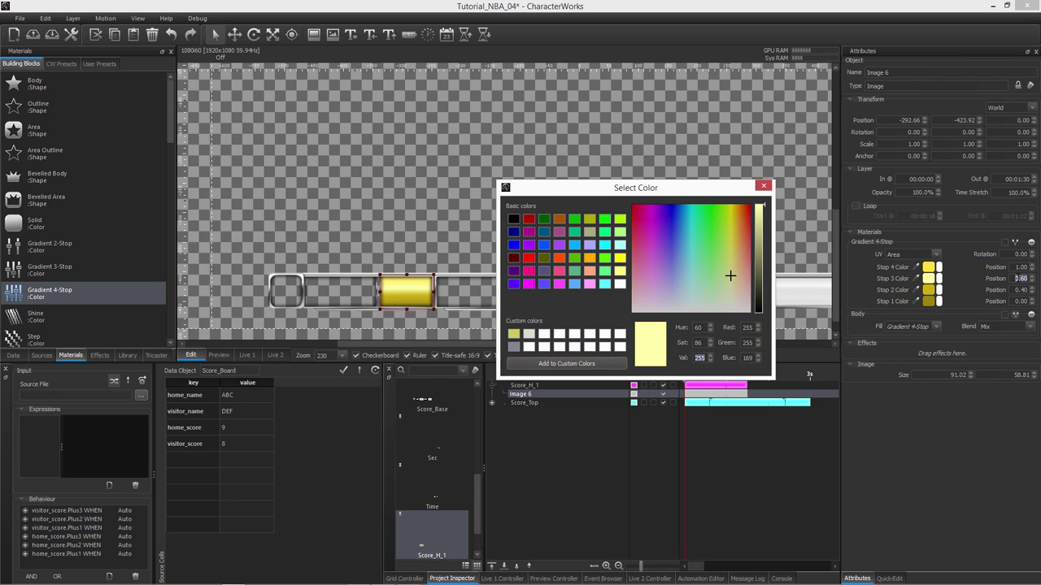
click(764, 185)
- Add a stationary text layer reading "+1" over the yellow solid
click(350, 34)
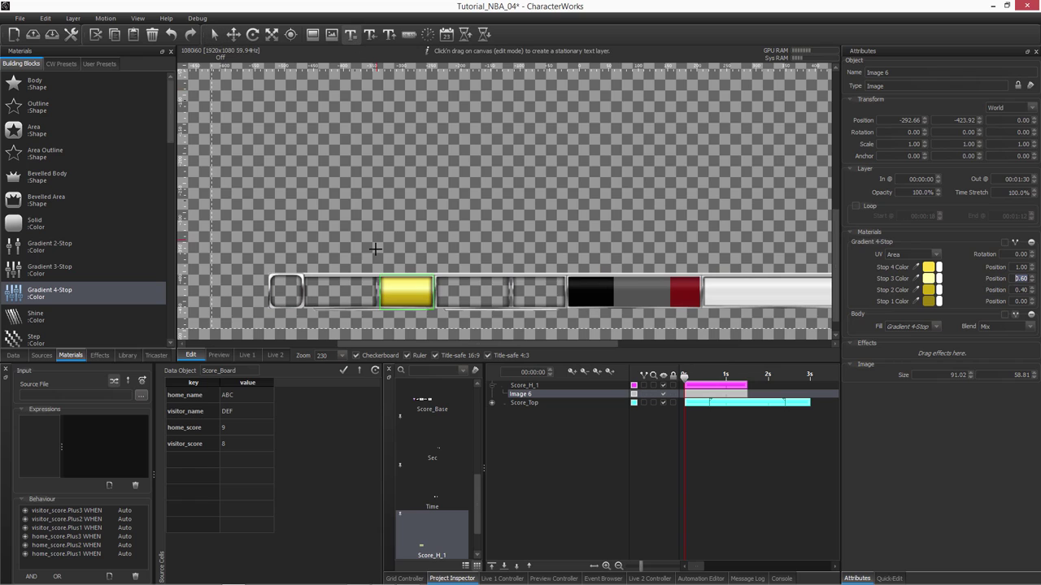
drag(380, 276, 436, 310)
click(908, 499)
text(+1)
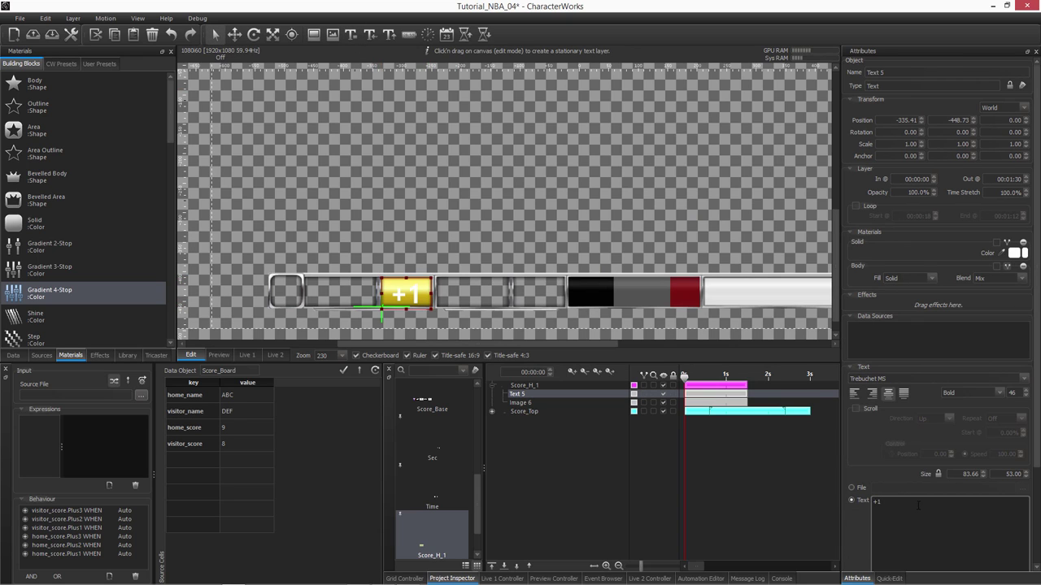
- Color the +1 text black and reduce its text box height to about 50.65
click(1014, 252)
drag(639, 286, 639, 315)
drag(603, 201, 715, 184)
click(761, 178)
scroll(394, 282, up, 2)
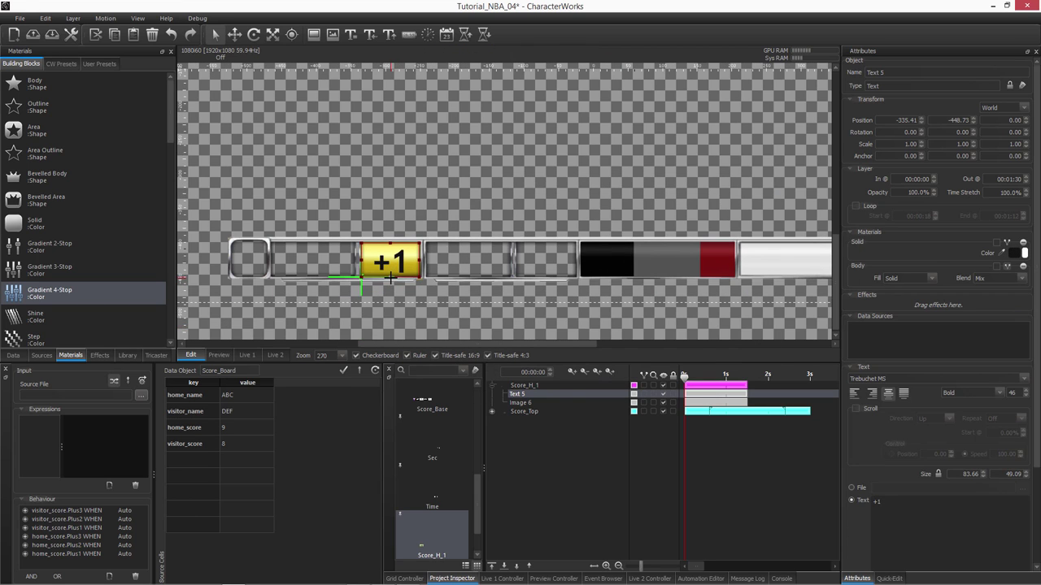
click(433, 327)
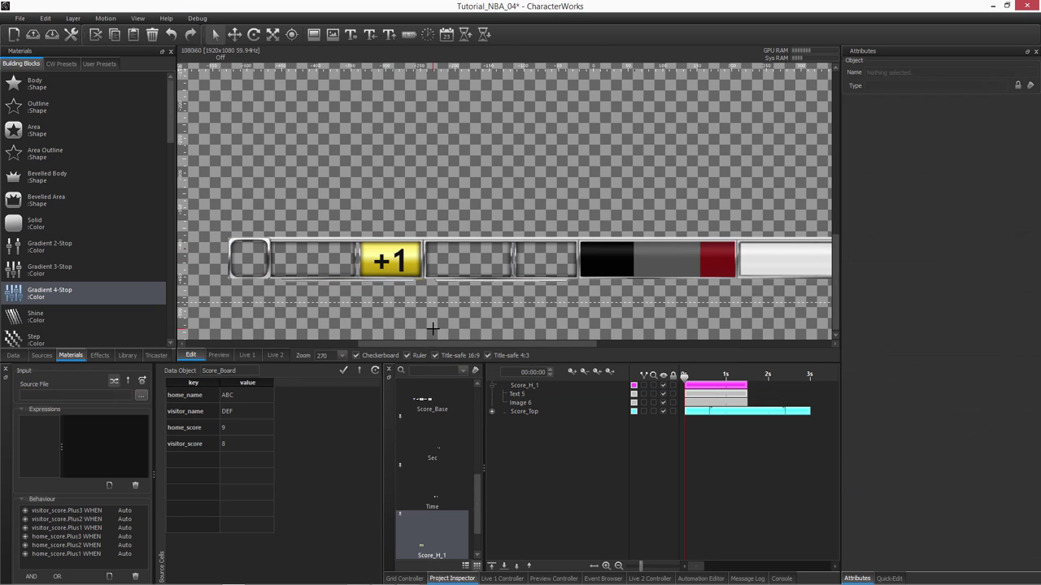
- Compose the +1 text and solid layers into one composition named "score"
click(521, 398)
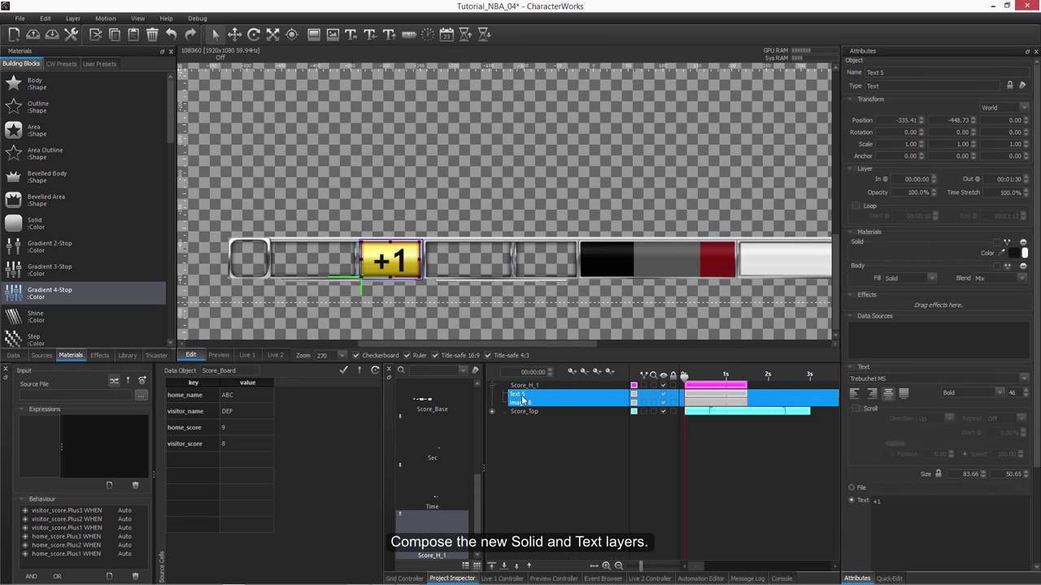
right_click(522, 400)
mouse_move(587, 534)
click(697, 565)
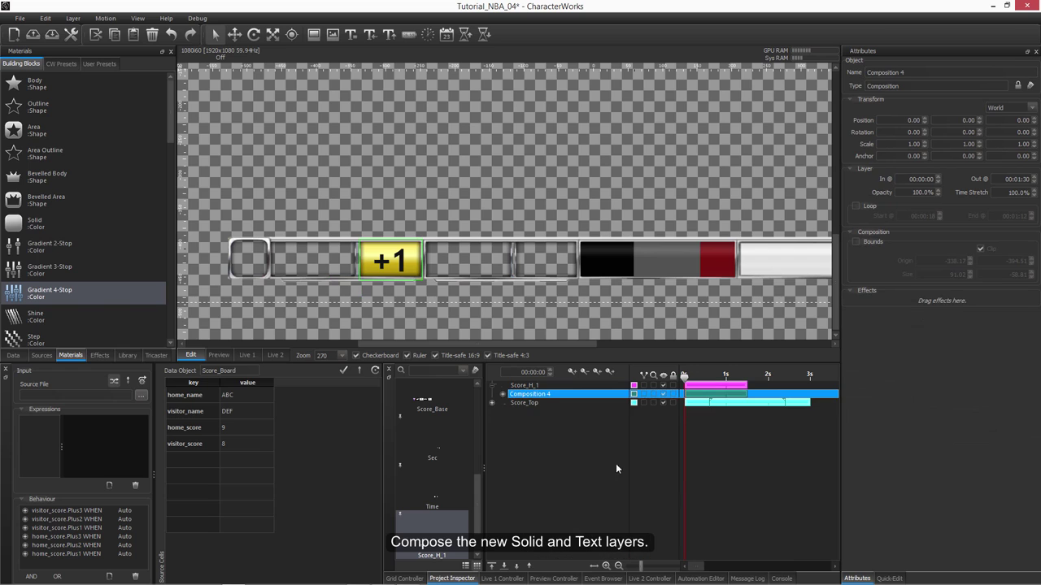
double_click(546, 395)
text(score)
key(Return)
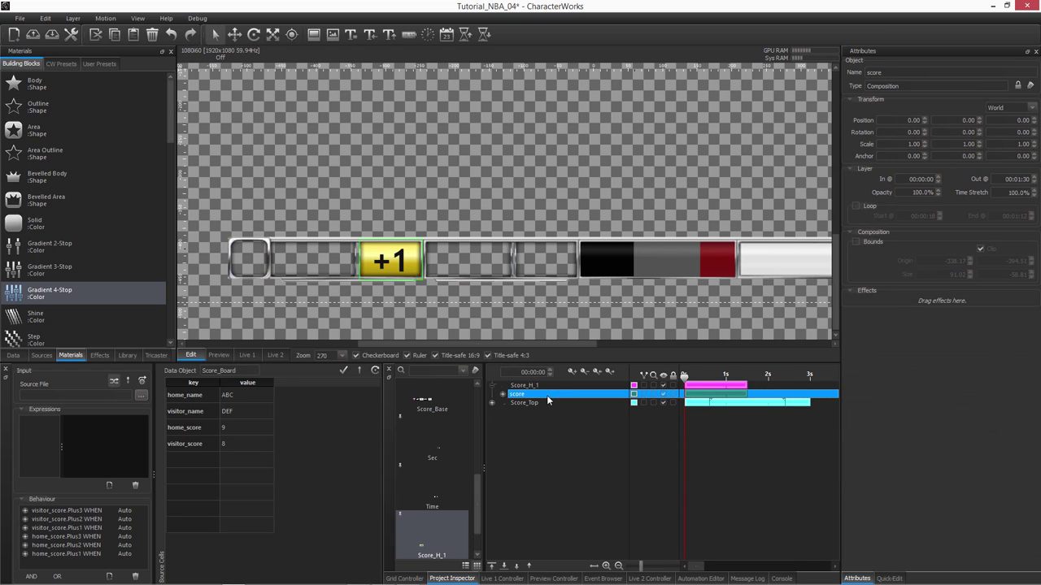
- Move the score composition's anchor point onto the +1 box, at about 302.80, 426.75
click(292, 33)
scroll(371, 227, down, 3)
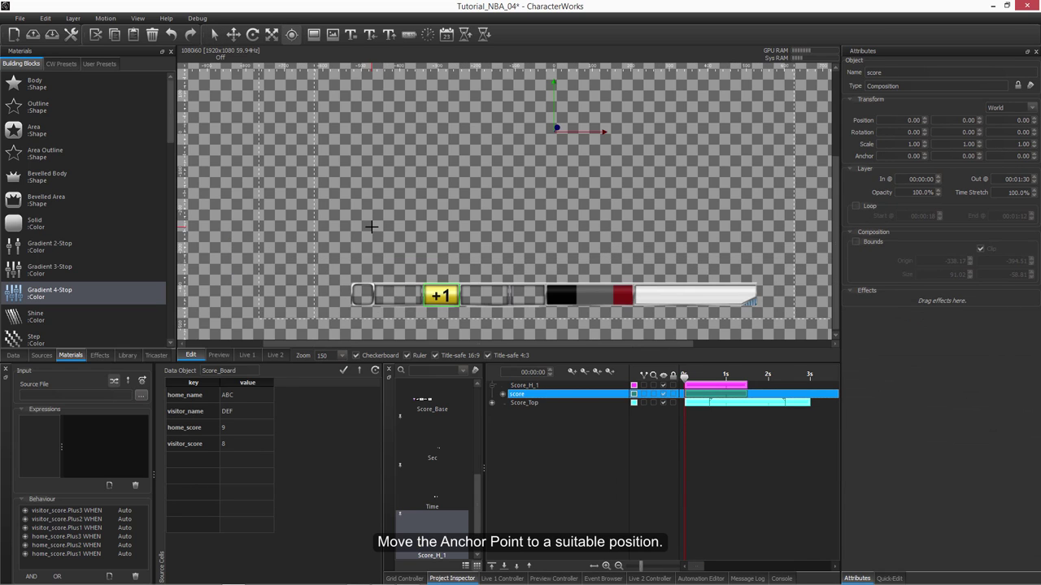
drag(551, 101, 434, 266)
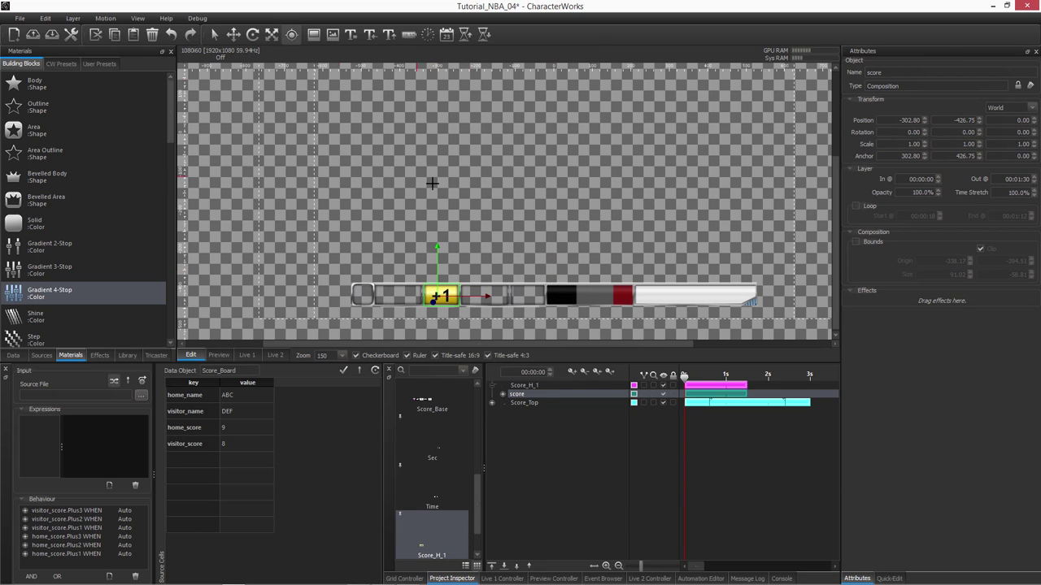
- Try moving the score composition upward out of its box and undo the move
click(233, 34)
mouse_move(436, 258)
mouse_down()
mouse_move(437, 237)
mouse_move(433, 282)
mouse_move(432, 257)
mouse_up()
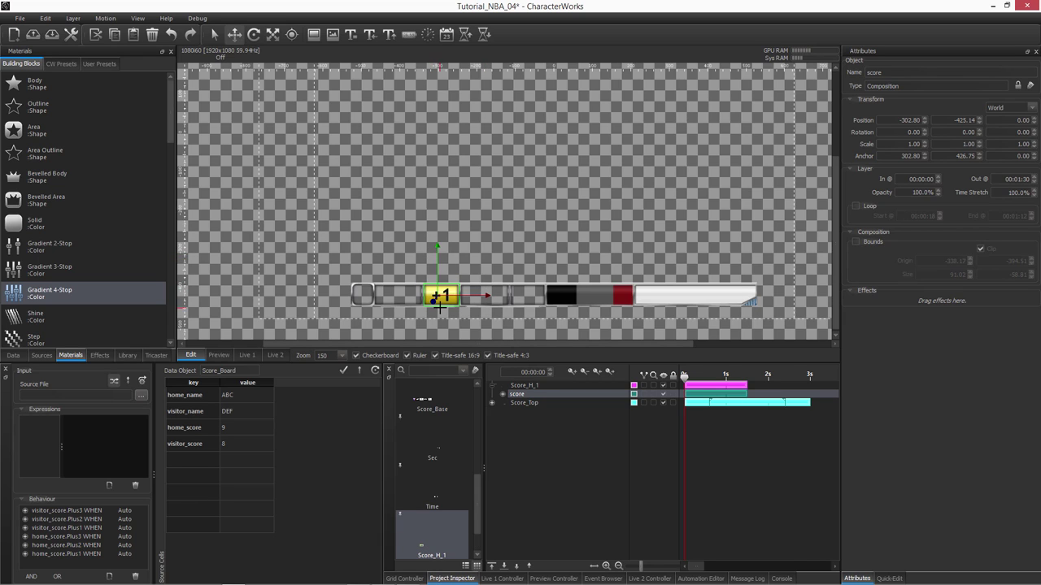
drag(437, 275, 437, 254)
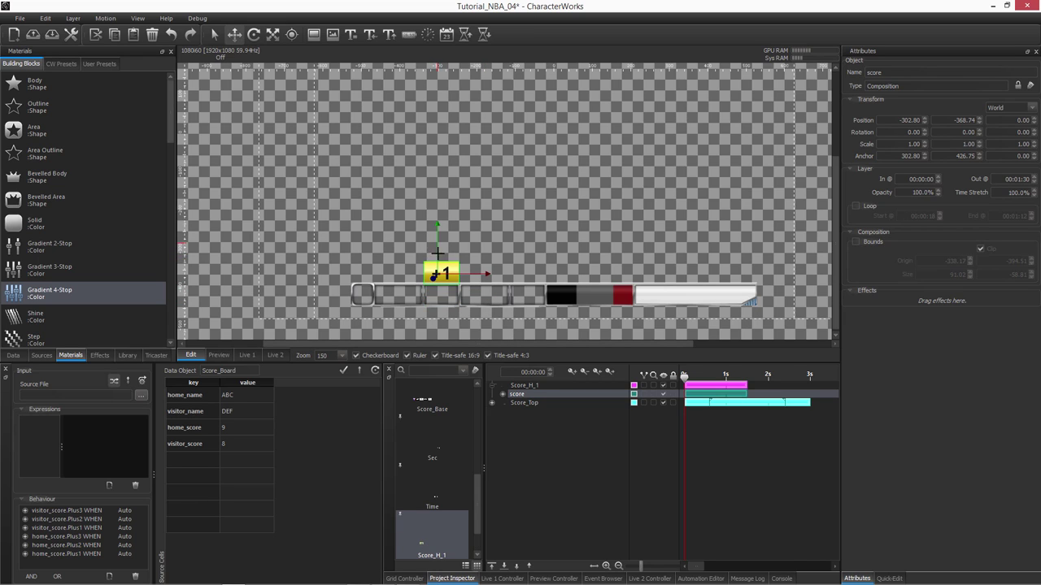
key(ctrl+z)
- Move the Score_H_1 motion's anchor point onto the +1 box, at about 307.15, 426.90
click(525, 386)
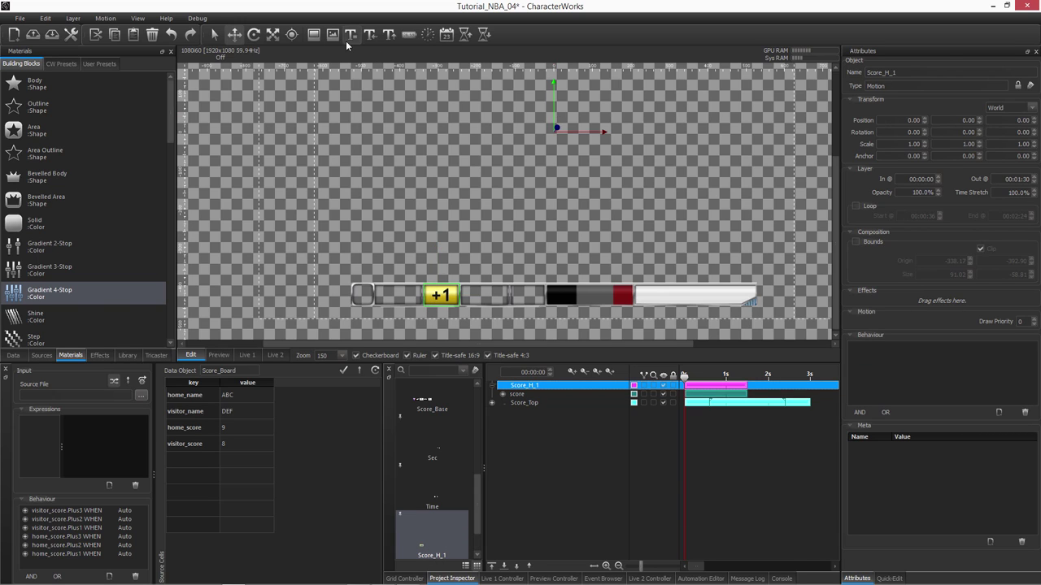
click(291, 33)
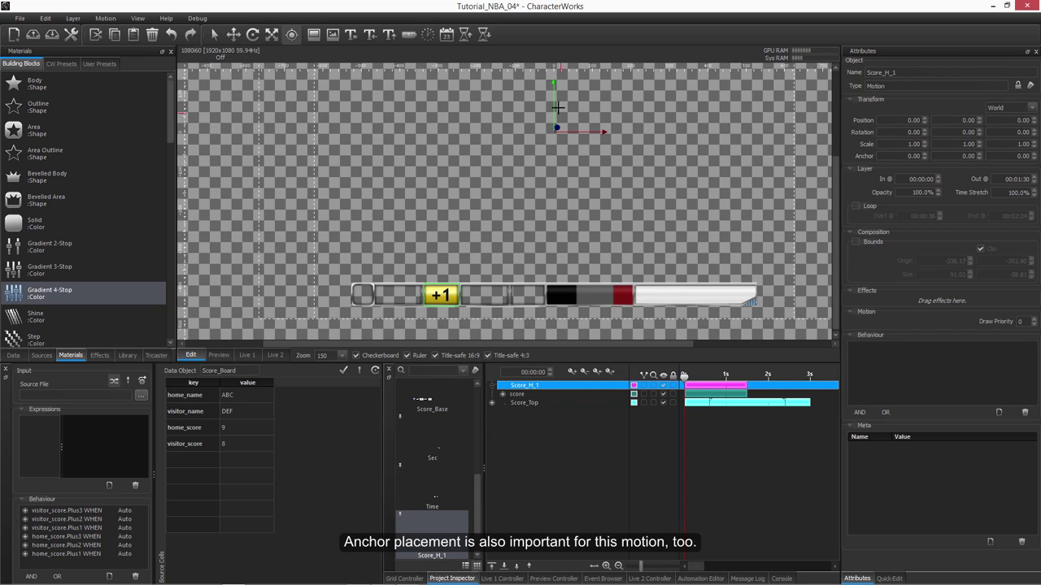
drag(561, 97, 440, 296)
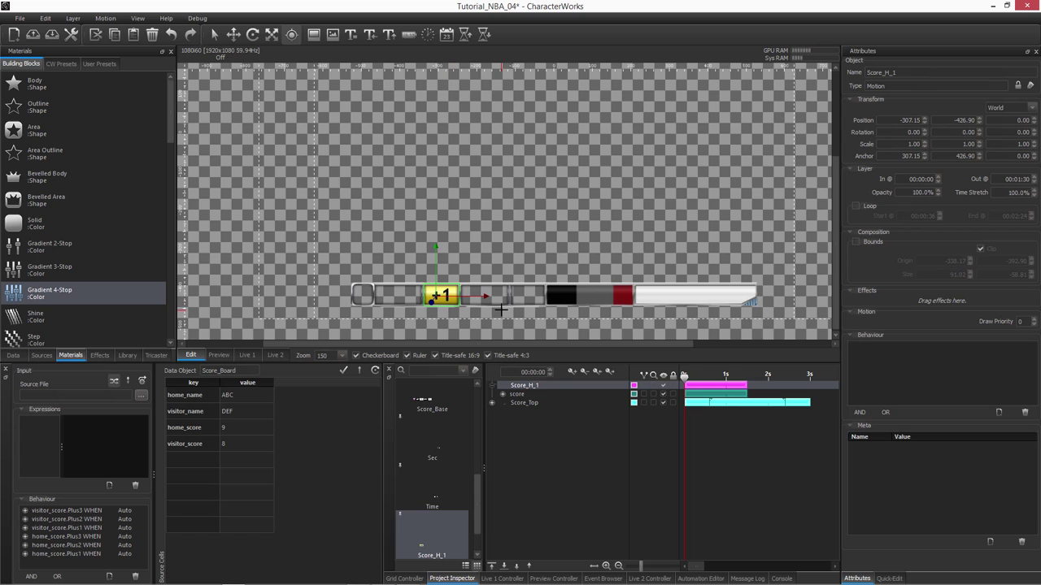
- Enable the Score_H_1 motion's bounds and trim them vertically to the score box, with origin Y about -398.33 and height about -49.75
click(856, 241)
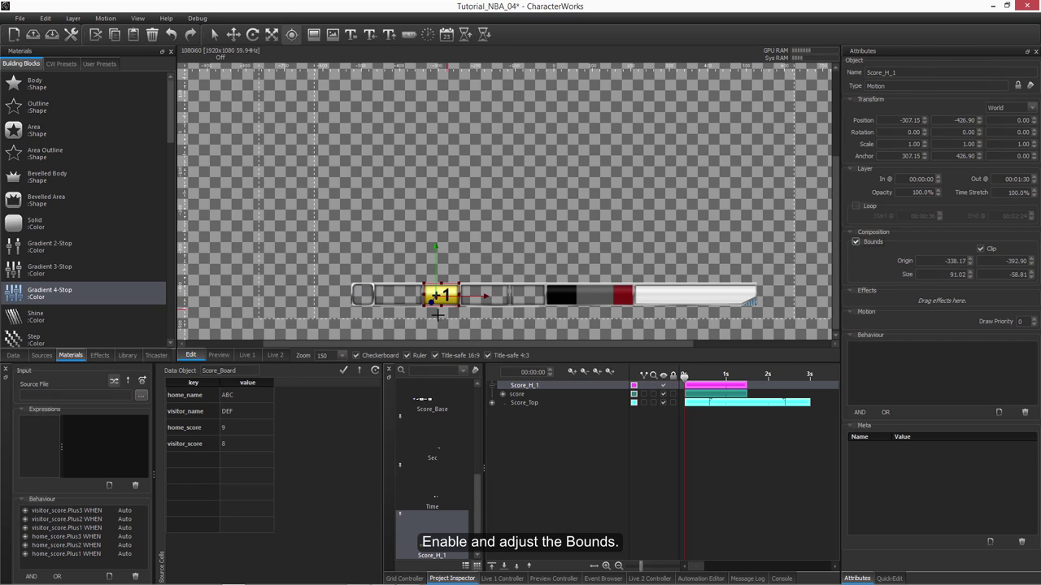
scroll(445, 307, up, 4)
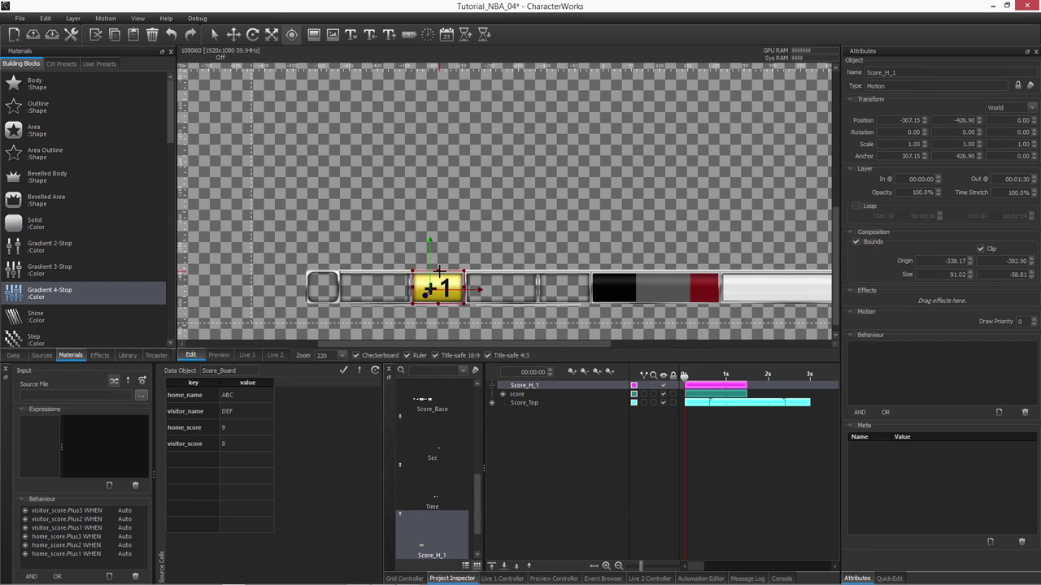
scroll(439, 292, up, 4)
click(462, 196)
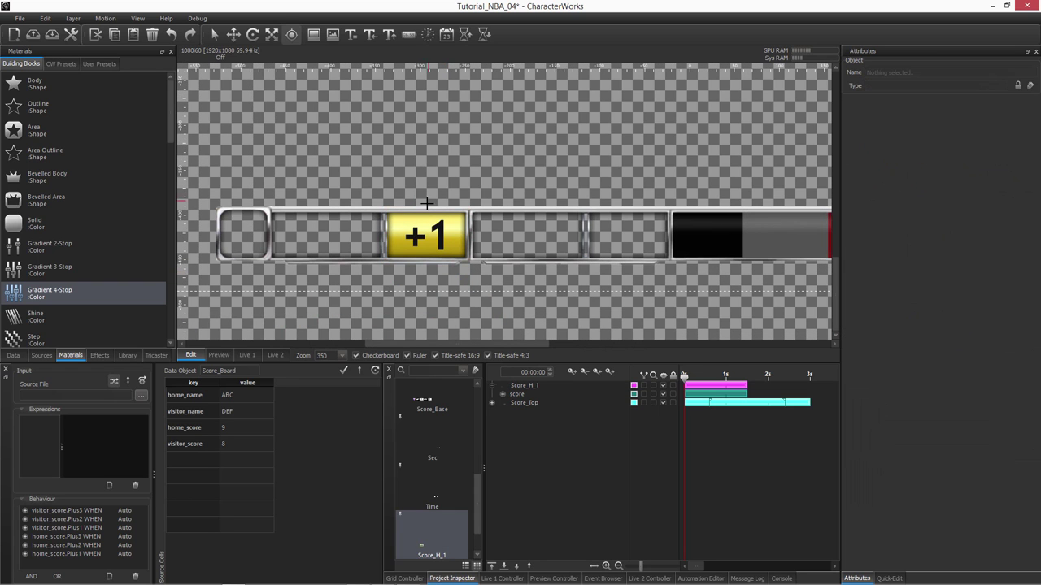
click(494, 384)
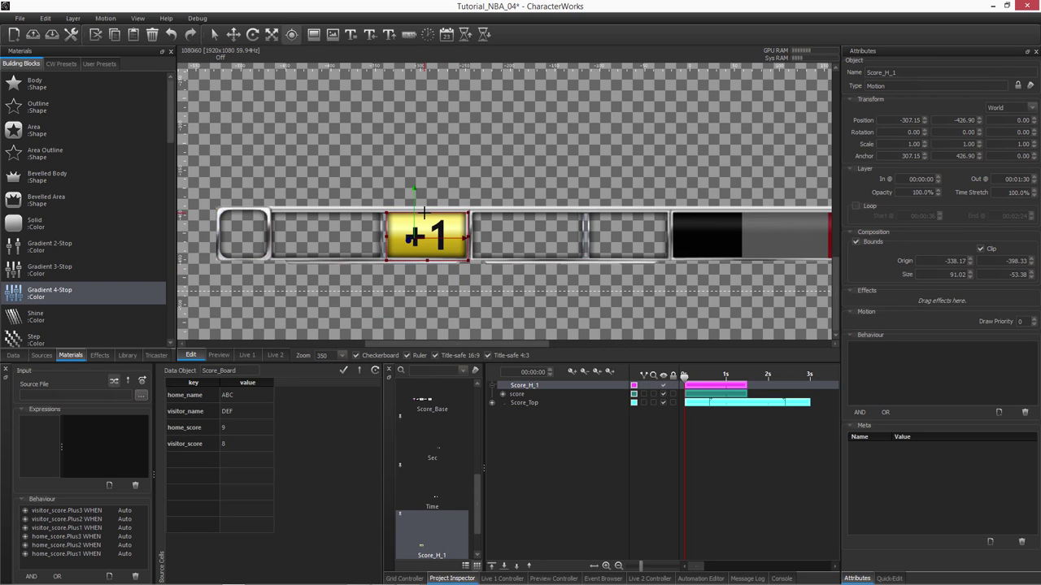
drag(425, 261, 424, 258)
- Select the score composition, try moving it upward and undo the trial move
click(514, 394)
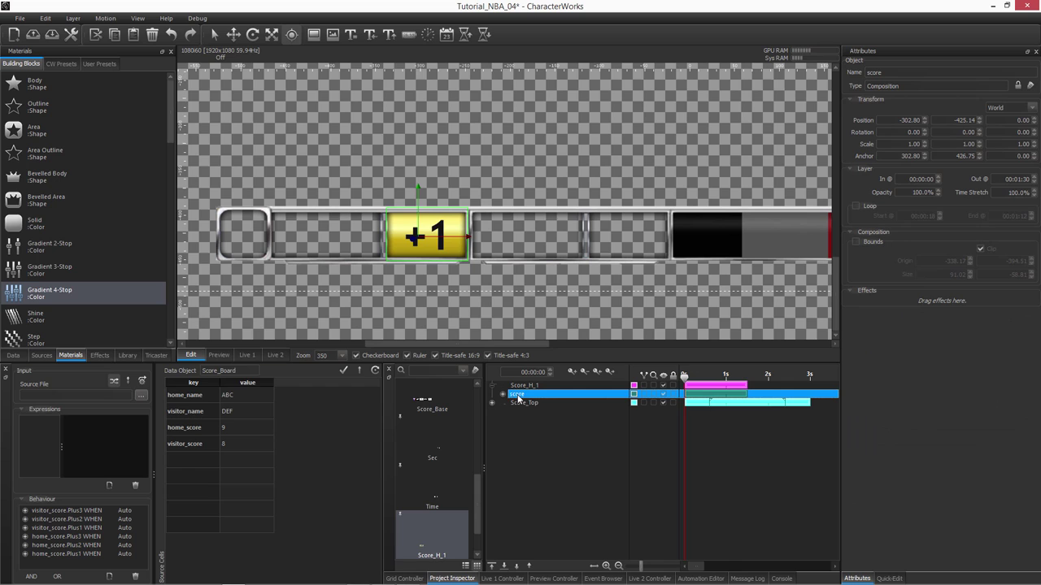
drag(419, 213, 400, 191)
key(ctrl+z)
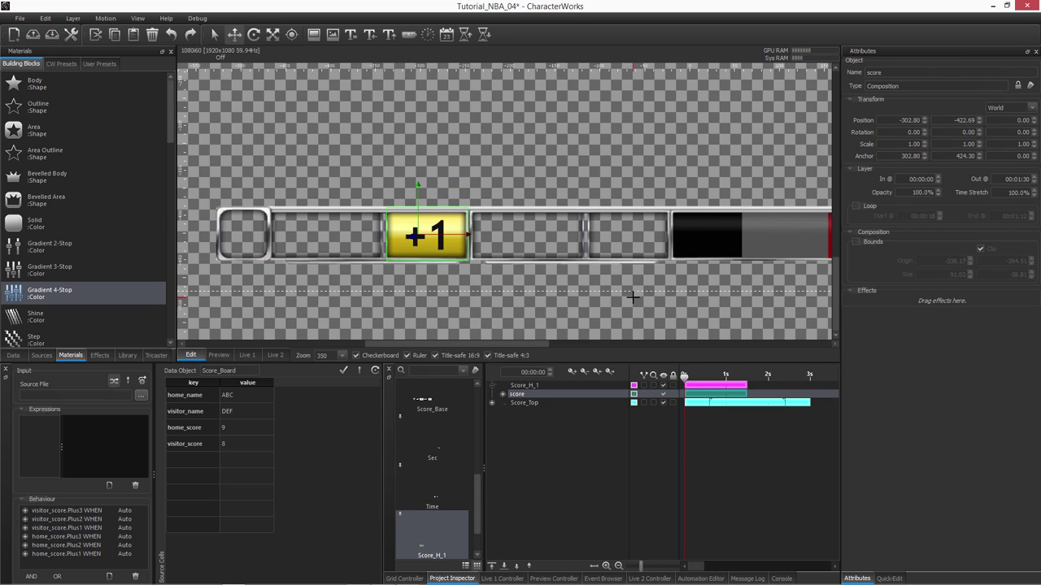
- Add a position keyframe for the score composition at 00:00:30 and show its Position track in the timeline
drag(685, 380, 707, 378)
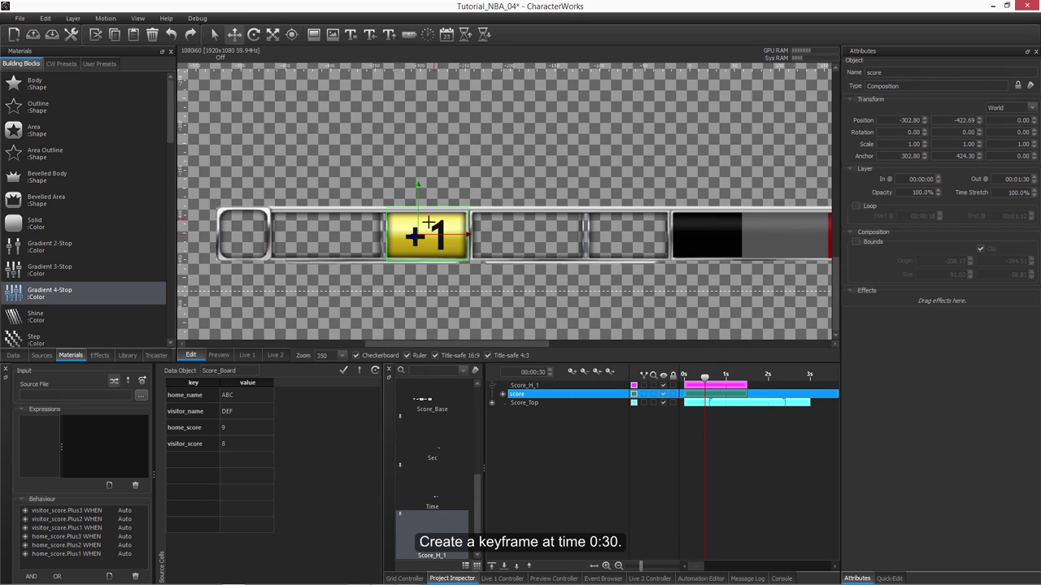
click(572, 372)
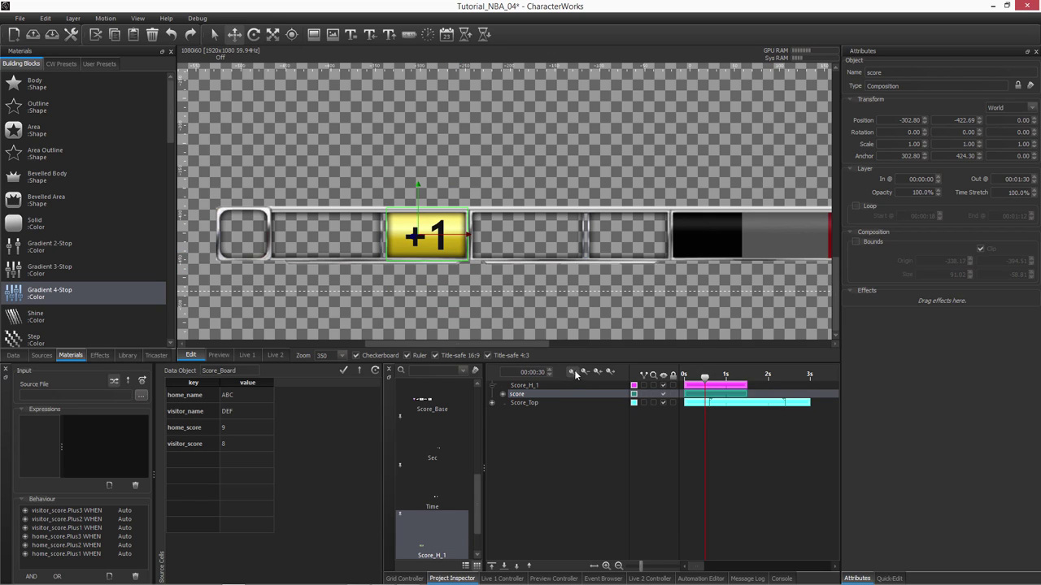
click(941, 120)
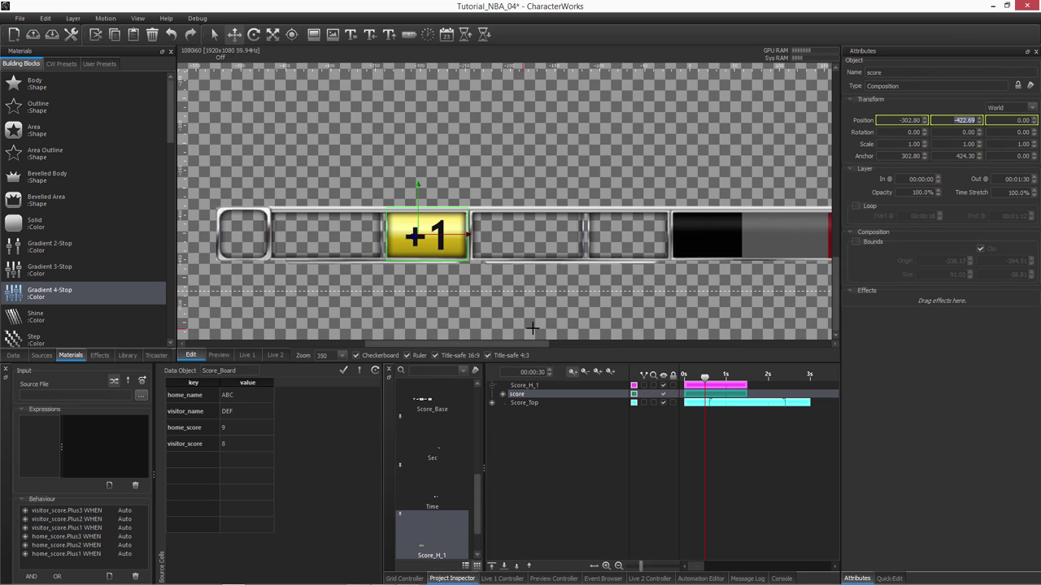
right_click(939, 121)
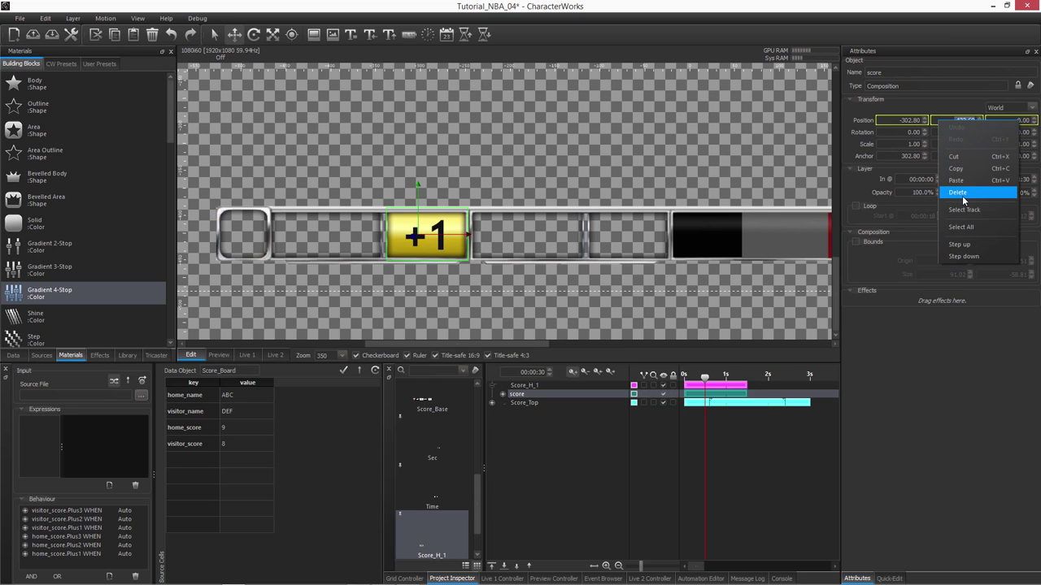
click(960, 215)
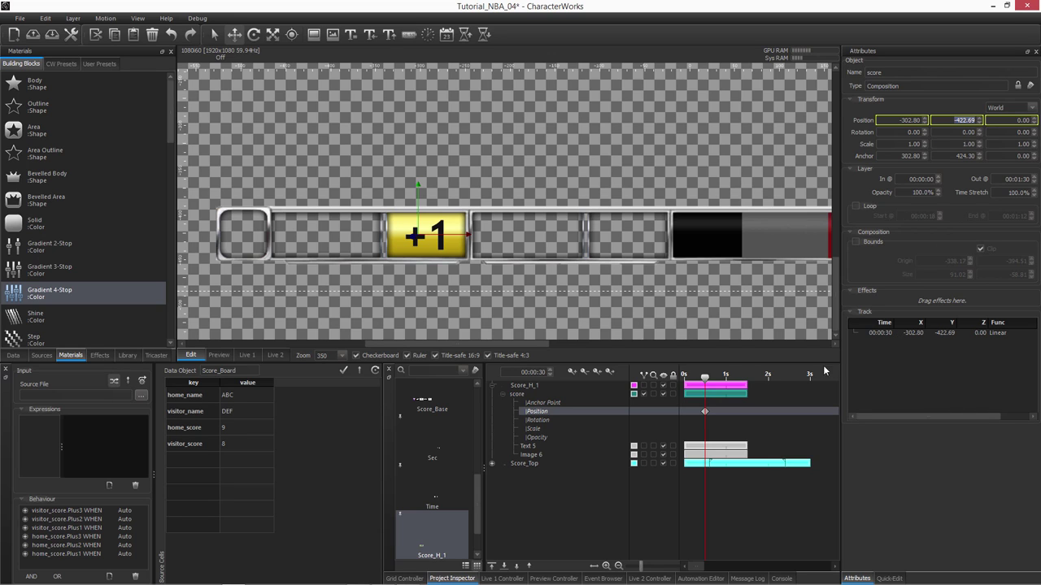
- Keyframe the score composition above its box at 00:00:00, Y about -368.35, and copy the 00:00:30 position keyframe to 00:01:00
drag(704, 380, 684, 377)
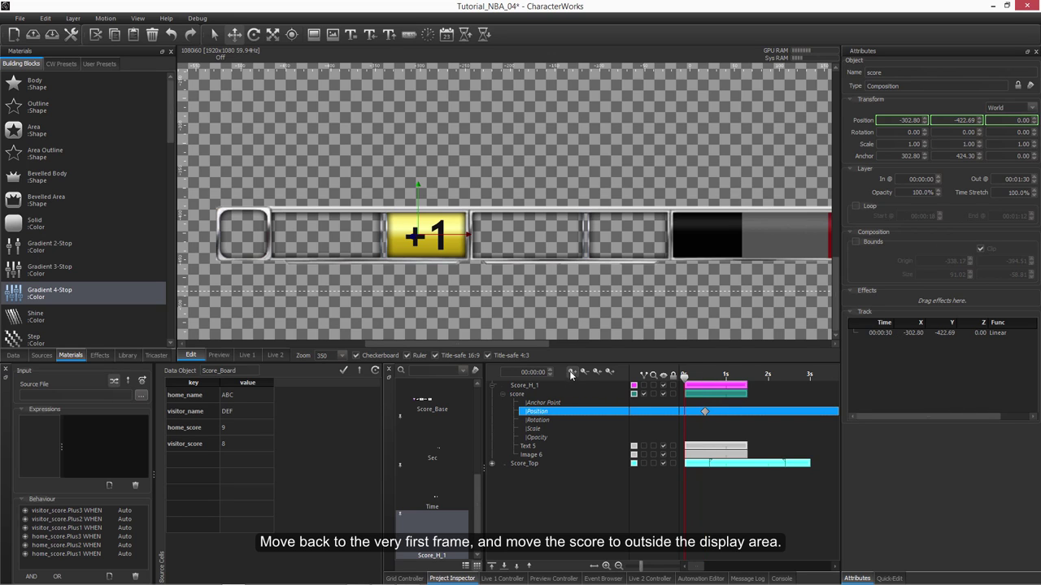
drag(449, 227, 419, 159)
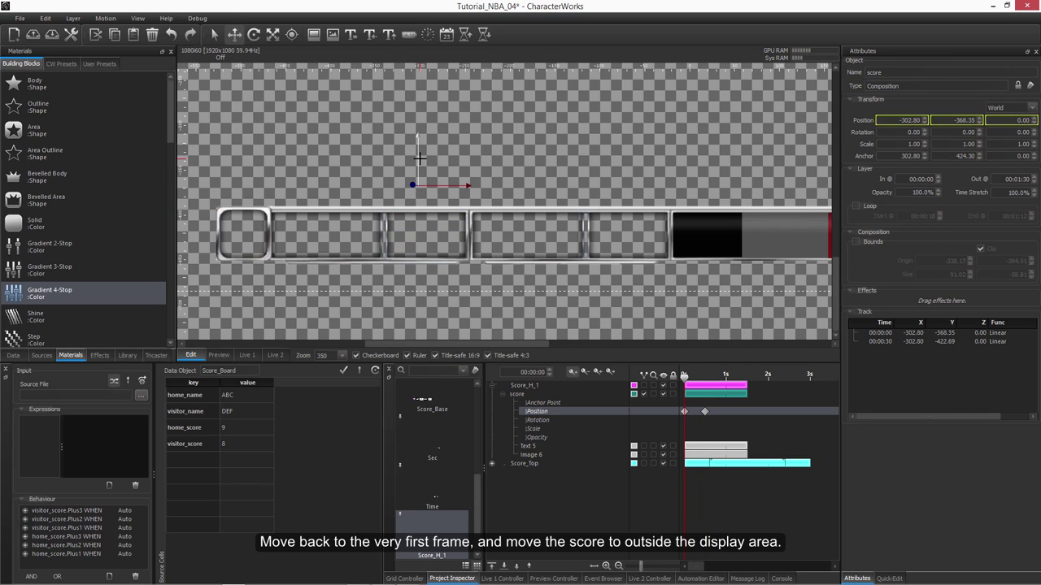
drag(684, 379, 704, 385)
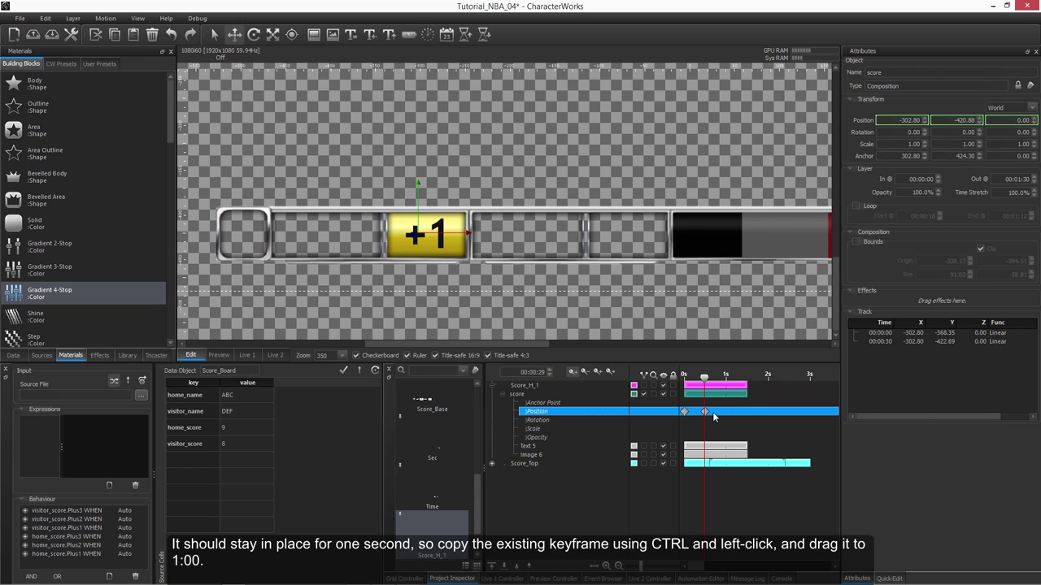
drag(705, 411, 724, 412)
- Keyframe the score composition's position below its box at 00:01:29, with Y about -478.82
drag(704, 377, 746, 389)
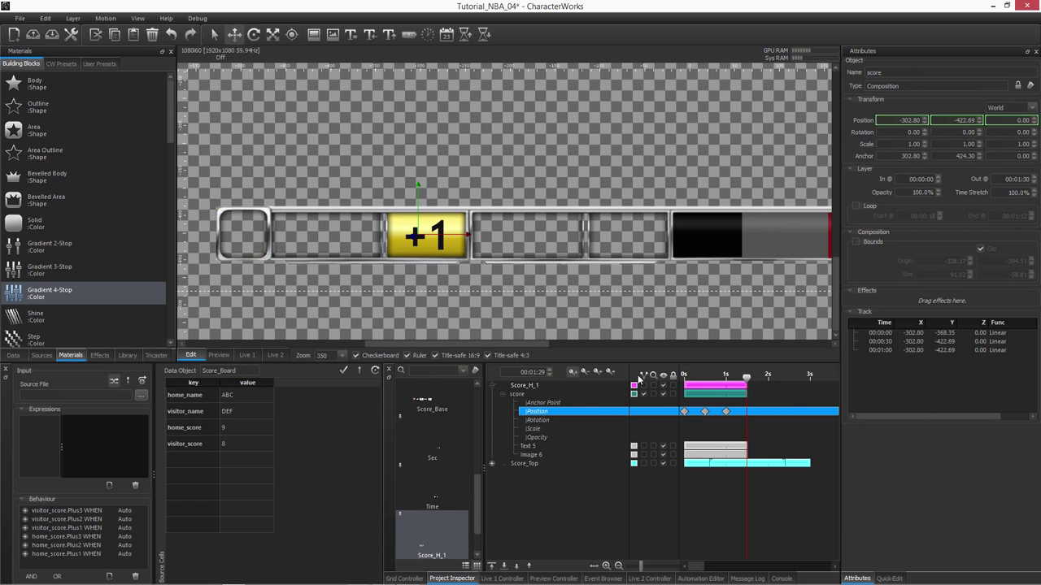
click(548, 374)
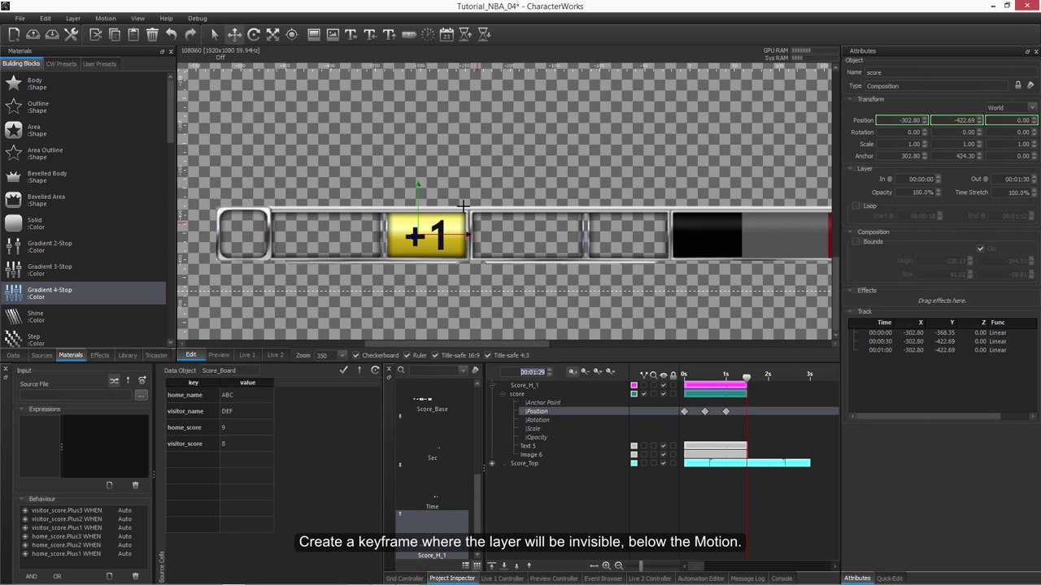
drag(427, 213, 422, 268)
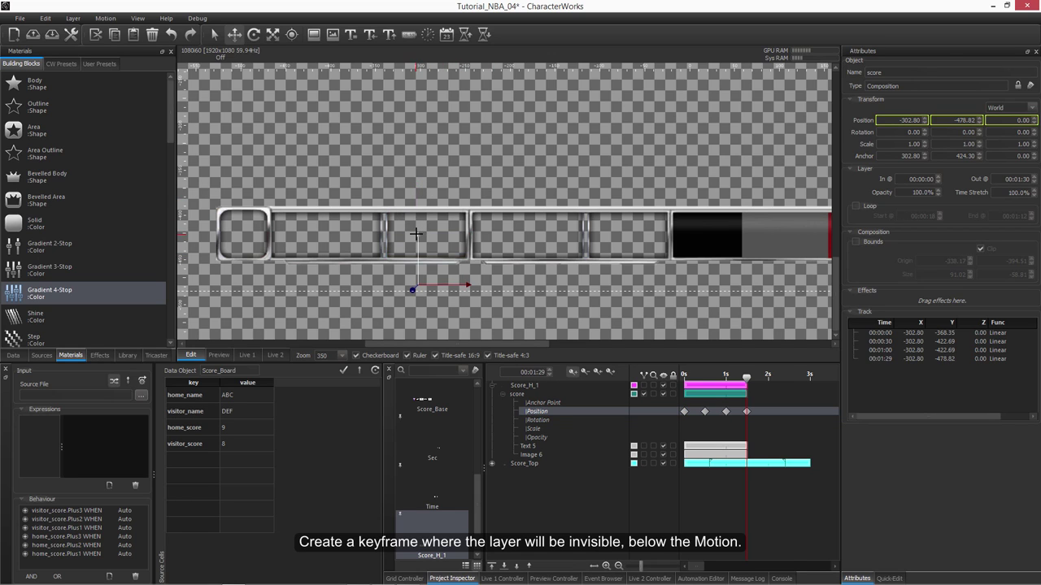
drag(747, 382, 713, 382)
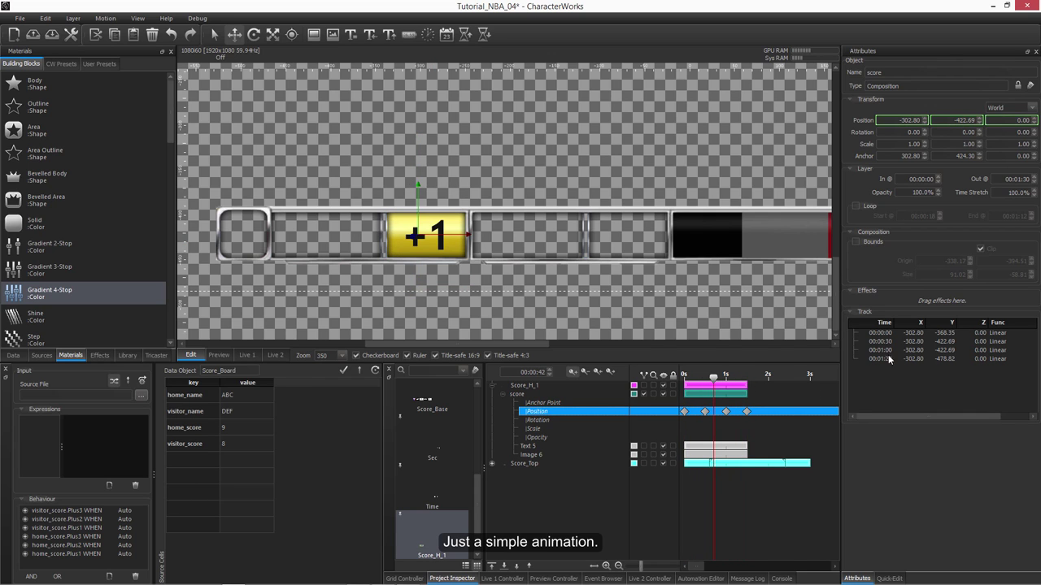
- Set the position keyframe at 00:00:00 to Ease Out and the one at 00:01:00 to Ease In, and preview the motion
click(1005, 333)
click(1008, 334)
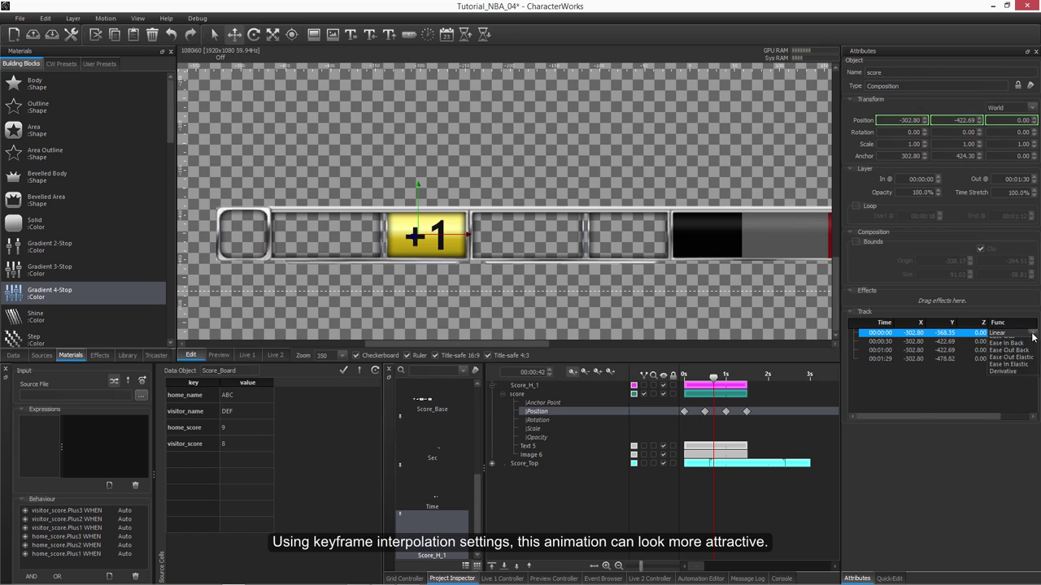
click(1021, 372)
click(1009, 349)
click(1008, 350)
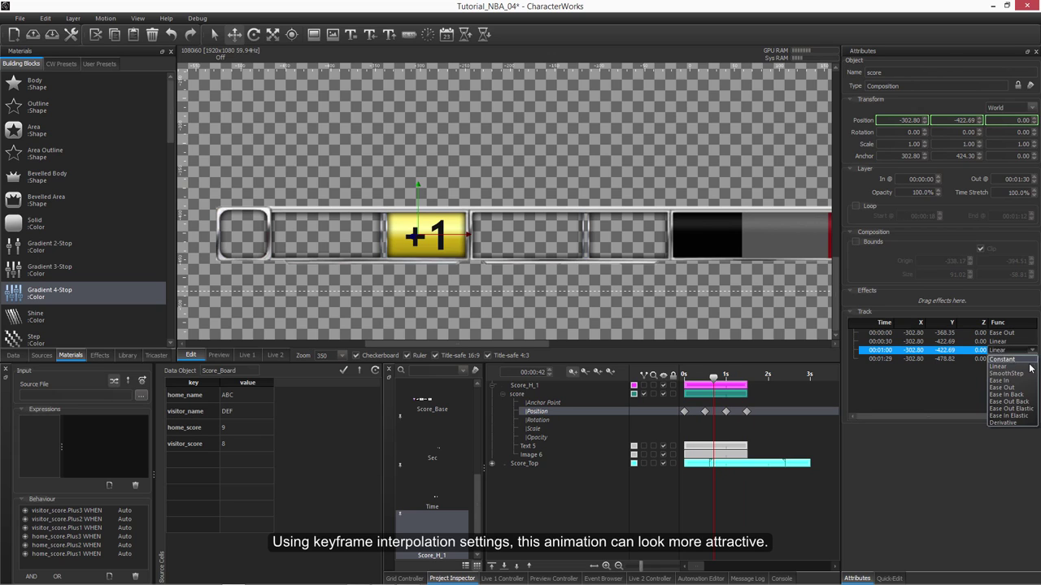
click(1012, 382)
click(713, 378)
mouse_move(713, 379)
mouse_down()
mouse_move(680, 382)
mouse_move(754, 384)
mouse_move(677, 382)
mouse_move(734, 380)
mouse_up()
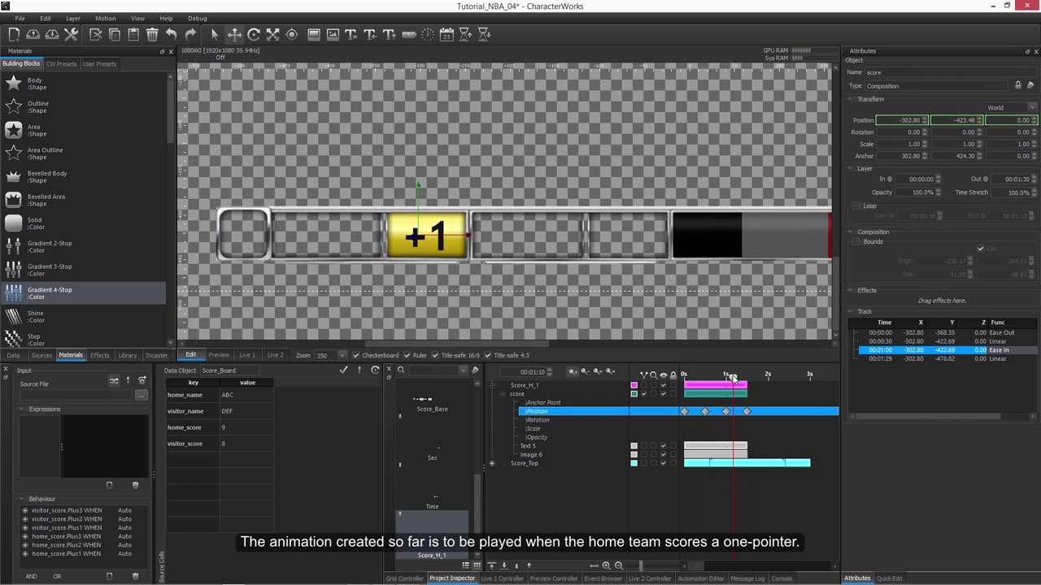
- Duplicate the Score_H_1 motion and rename the copy Score_H_2
click(526, 386)
click(491, 386)
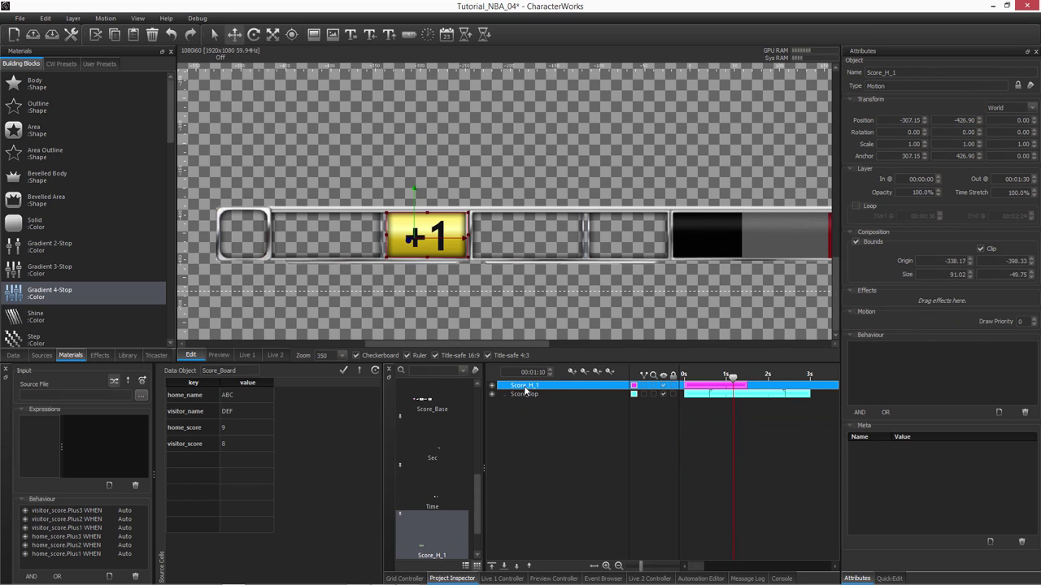
right_click(525, 390)
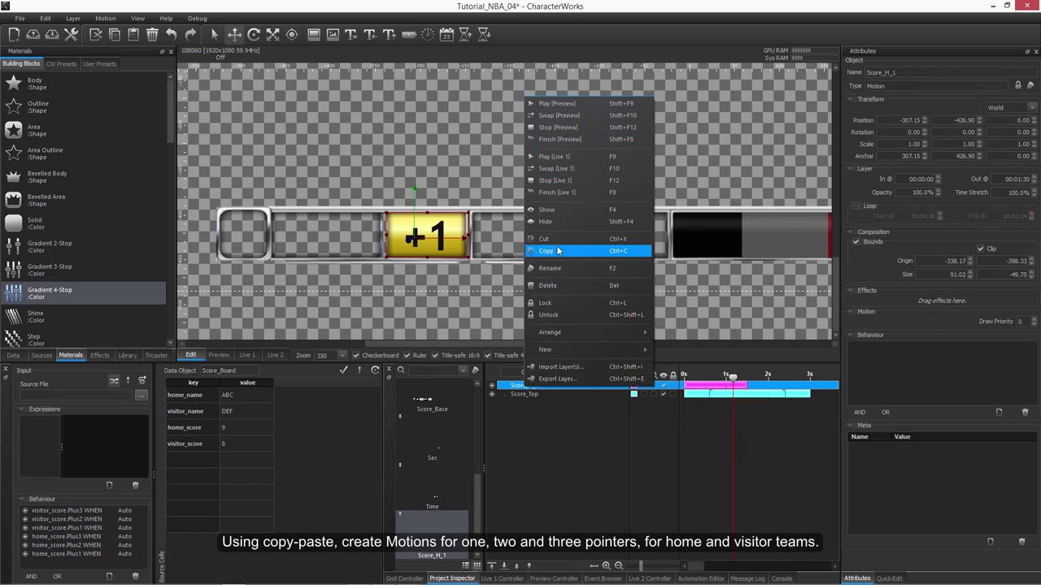
click(561, 250)
right_click(546, 387)
click(583, 247)
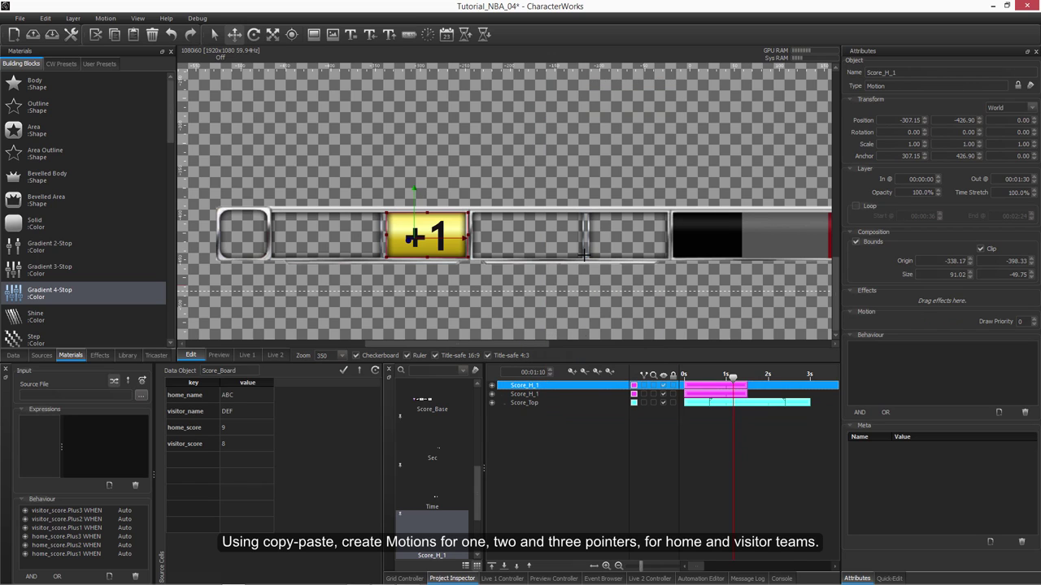
double_click(539, 387)
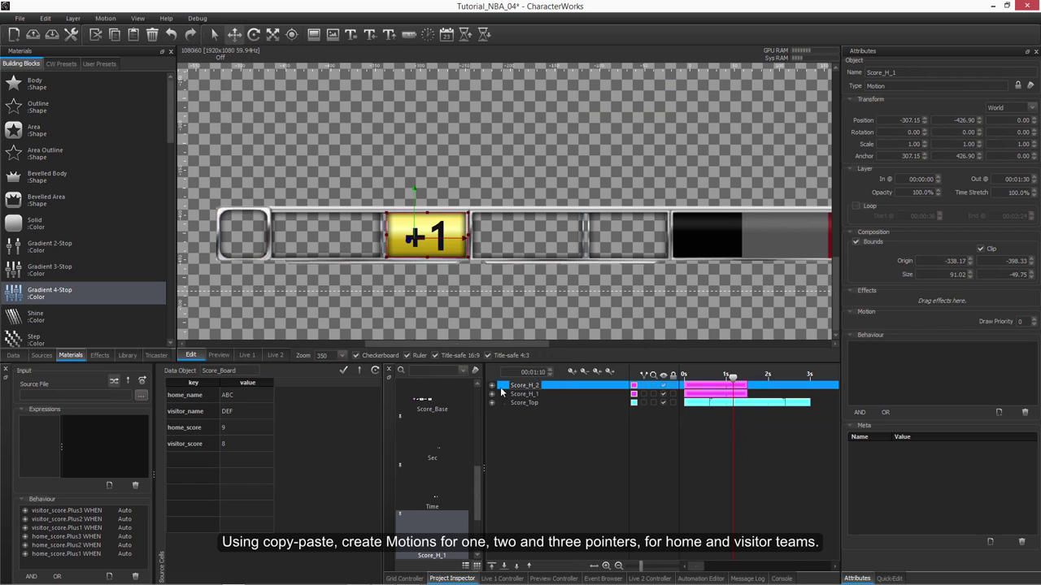
- Edit the +1 text of the text layer inside Score_H_2's score composition
click(492, 385)
click(502, 394)
click(528, 447)
click(907, 503)
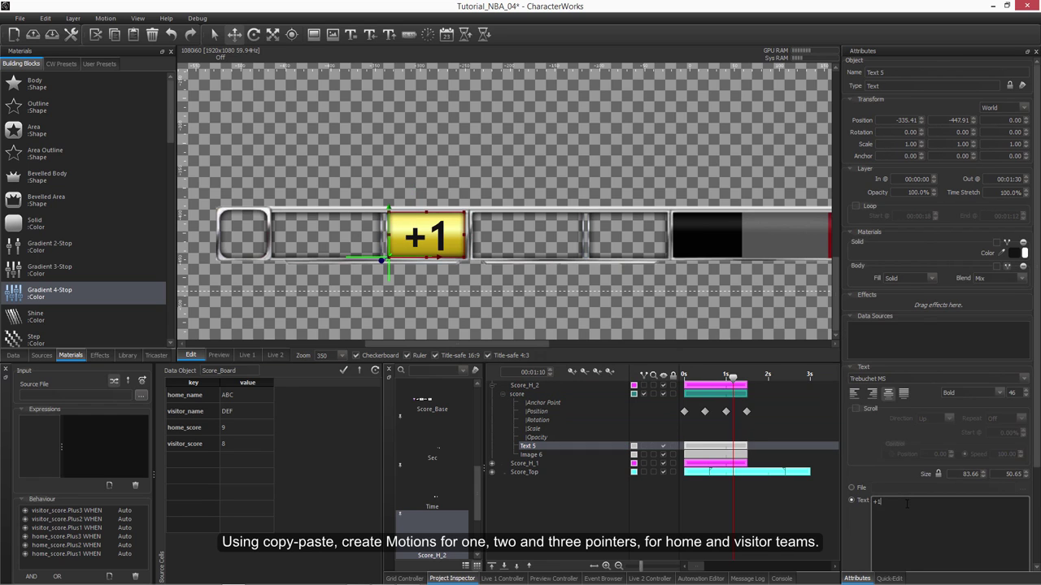
key(BackSpace)
- Paste another copy of the home score motion as Score_H_3 and open the text layer inside its score composition
right_click(549, 391)
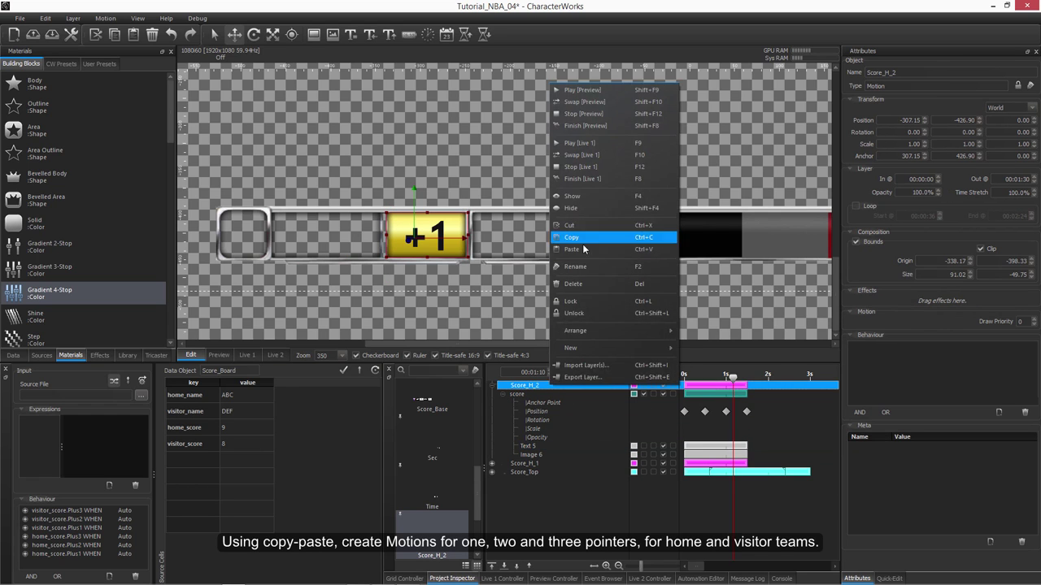
click(613, 232)
click(493, 386)
click(503, 396)
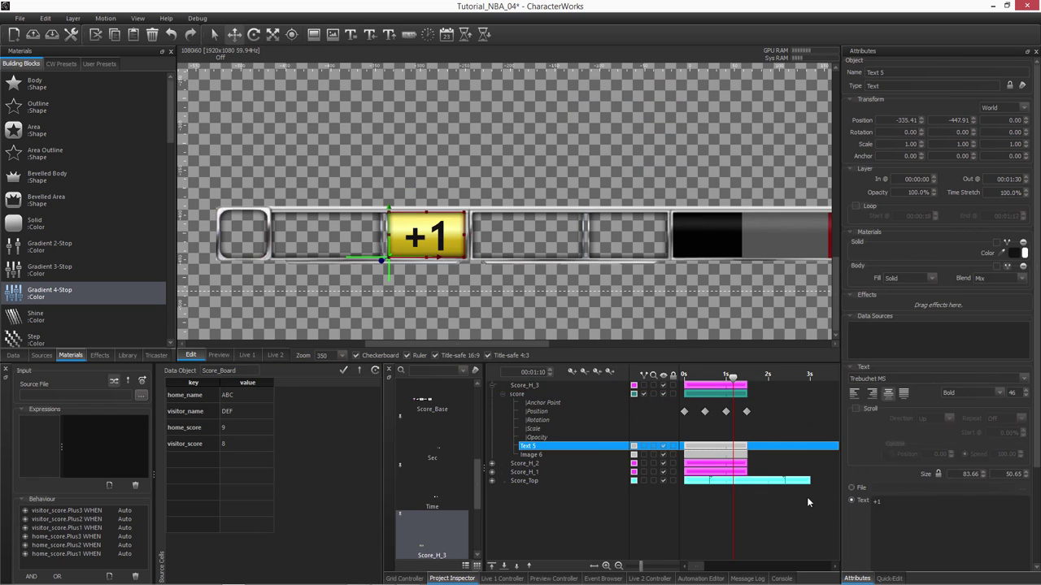
click(533, 403)
click(528, 385)
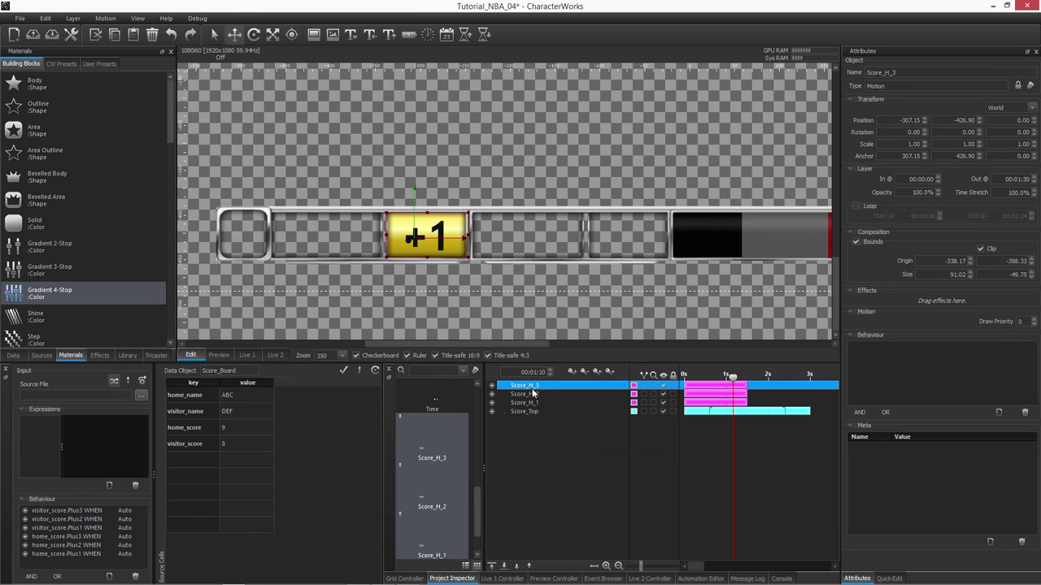
- Paste a copy of Score_H_1 and move it horizontally into the visitor score box, at X about -82.97
click(533, 403)
right_click(533, 384)
click(566, 248)
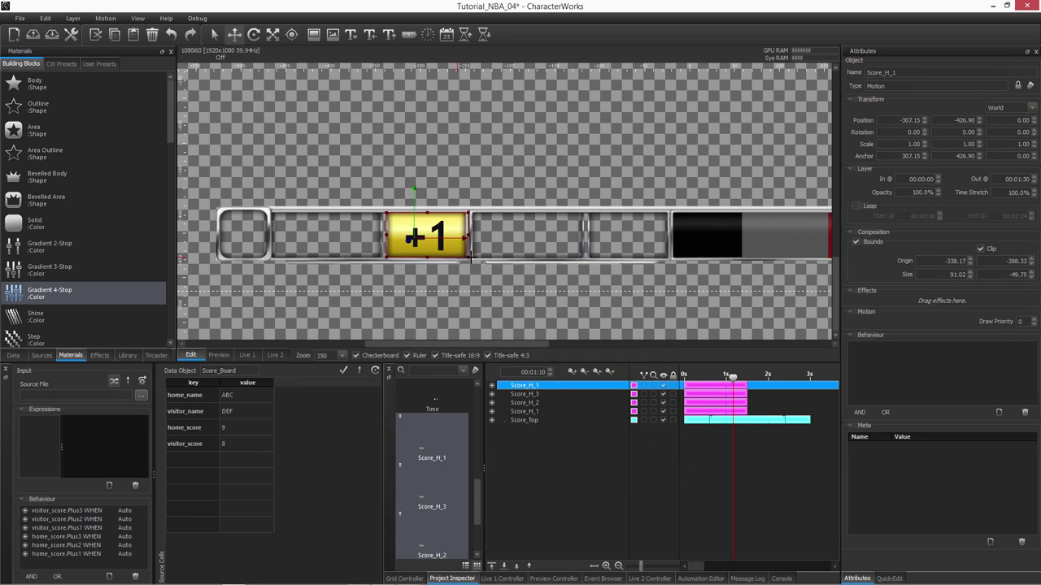
drag(459, 241, 660, 266)
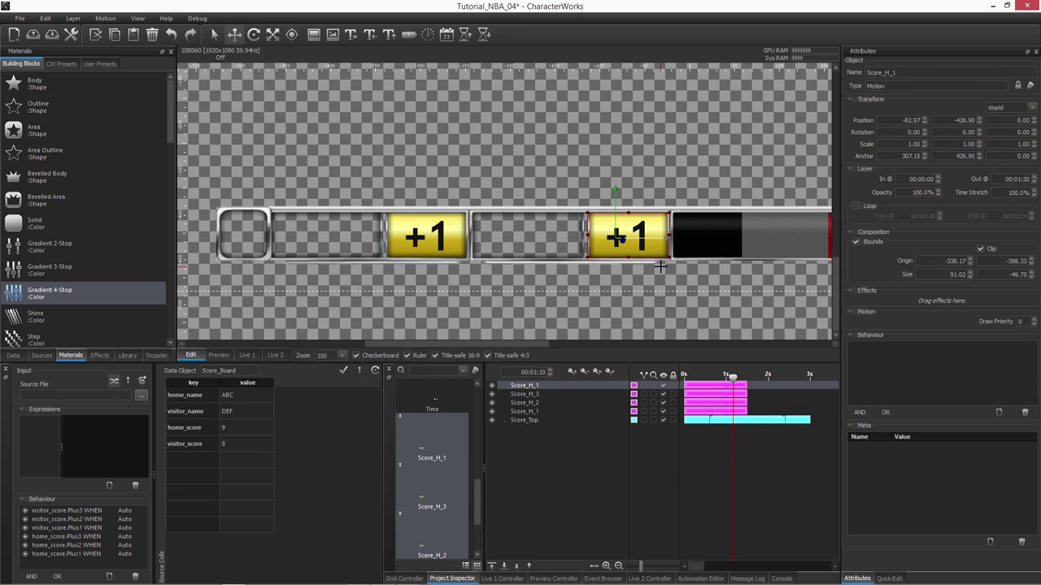
- Rename the copied motion in the visitor score box Score_V_1
click(527, 386)
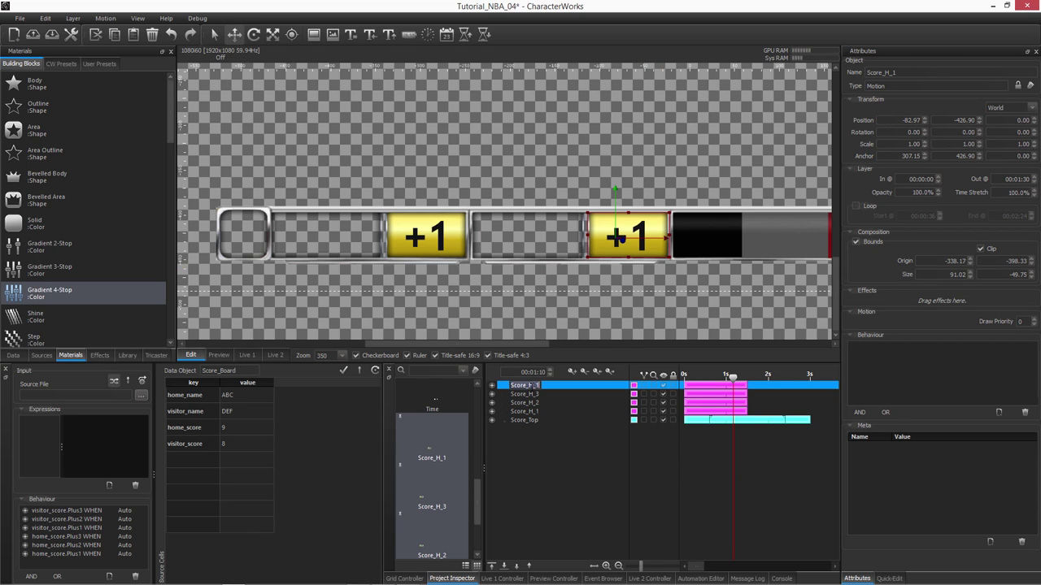
double_click(526, 385)
text(Score_V_1)
click(547, 426)
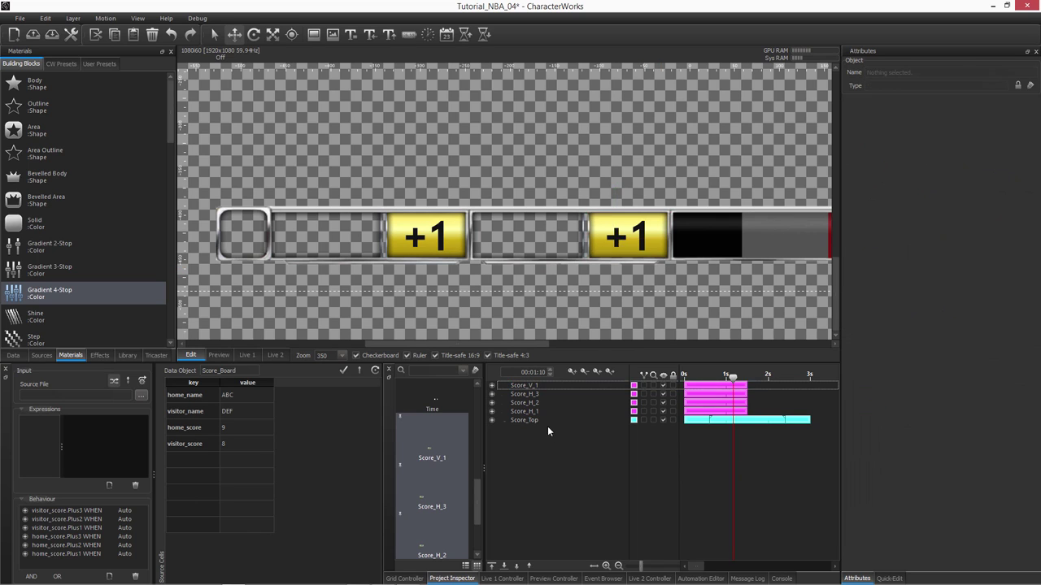
- Paste another copy of the visitor score motion as Score_V_2 and edit the +1 text inside its score composition
right_click(530, 384)
click(561, 248)
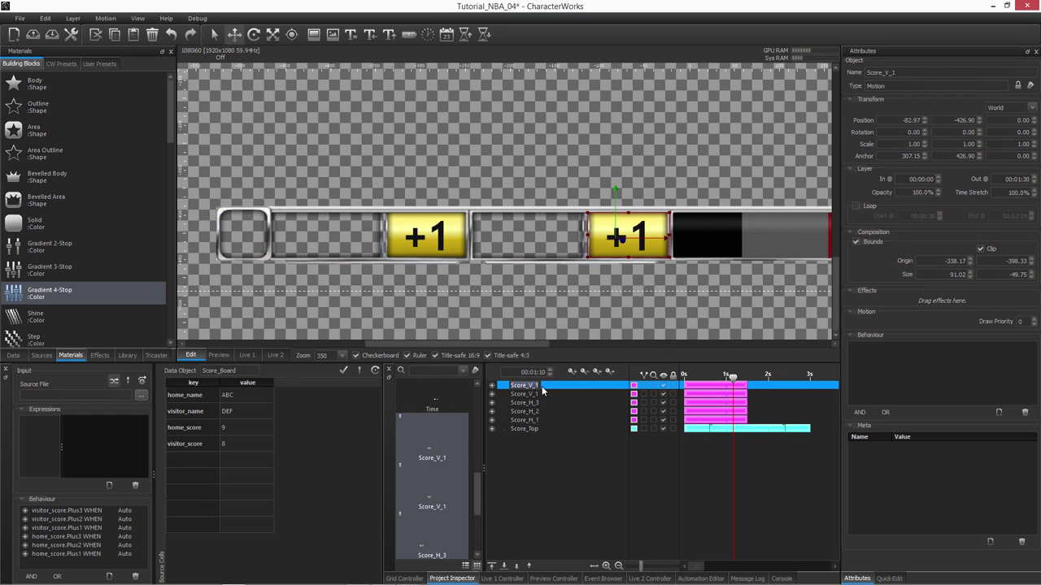
click(491, 385)
click(527, 446)
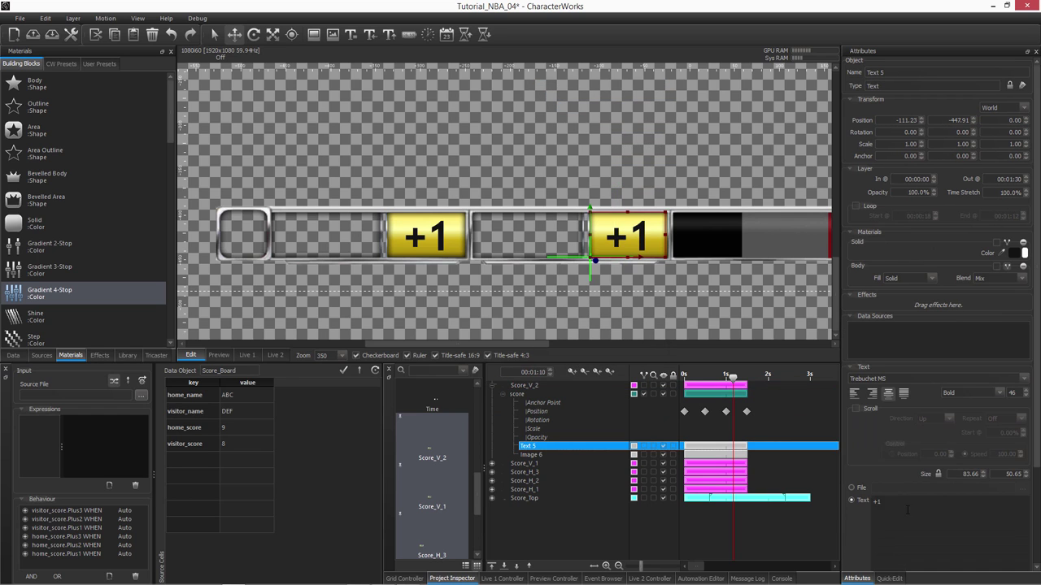
click(907, 510)
- Paste a further copy of the visitor score motion as Score_V_3 and change the text inside its score composition to +3
click(527, 385)
right_click(533, 383)
click(602, 249)
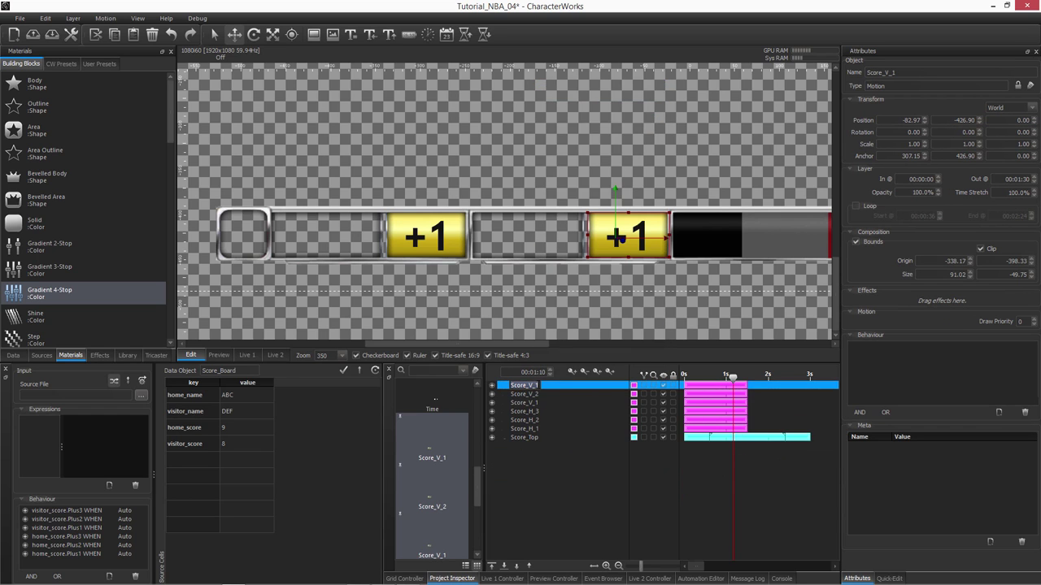
click(491, 385)
click(527, 446)
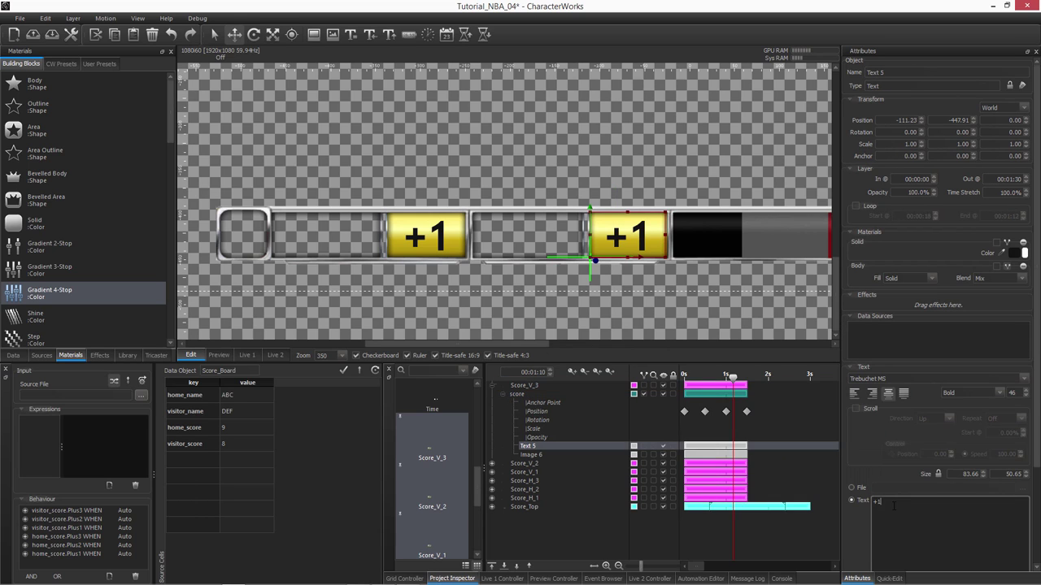
click(518, 386)
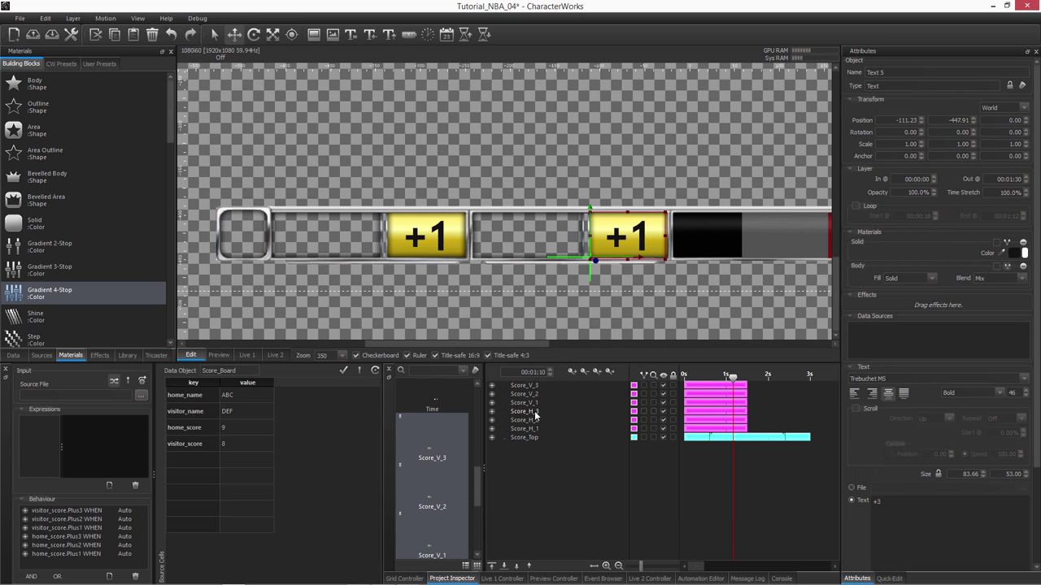
- Assign the home and visitor score motions from the layer list to the matching Home and Visitor +1, +2 and +3 grid buttons
click(416, 579)
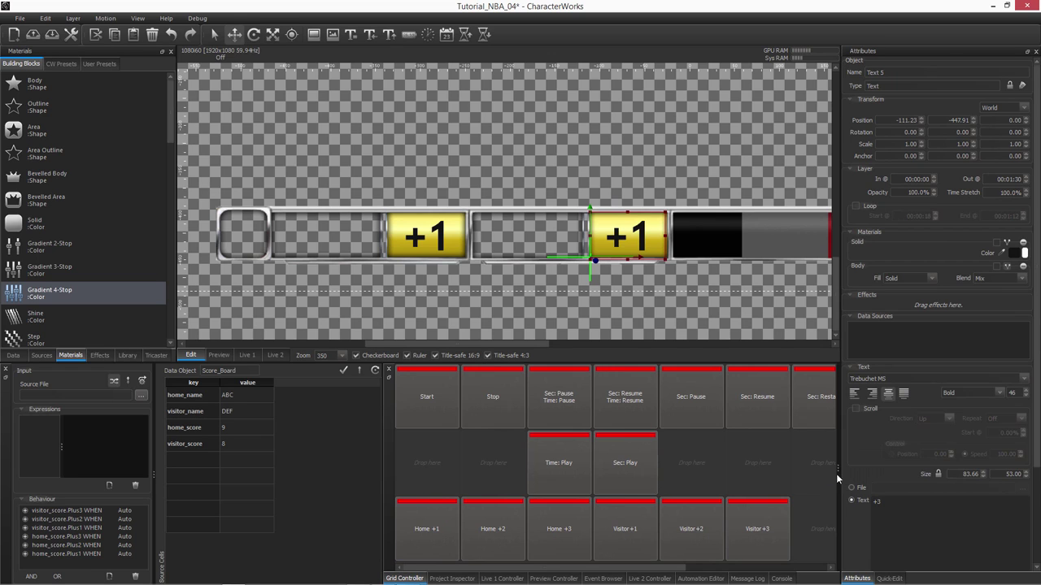
click(838, 470)
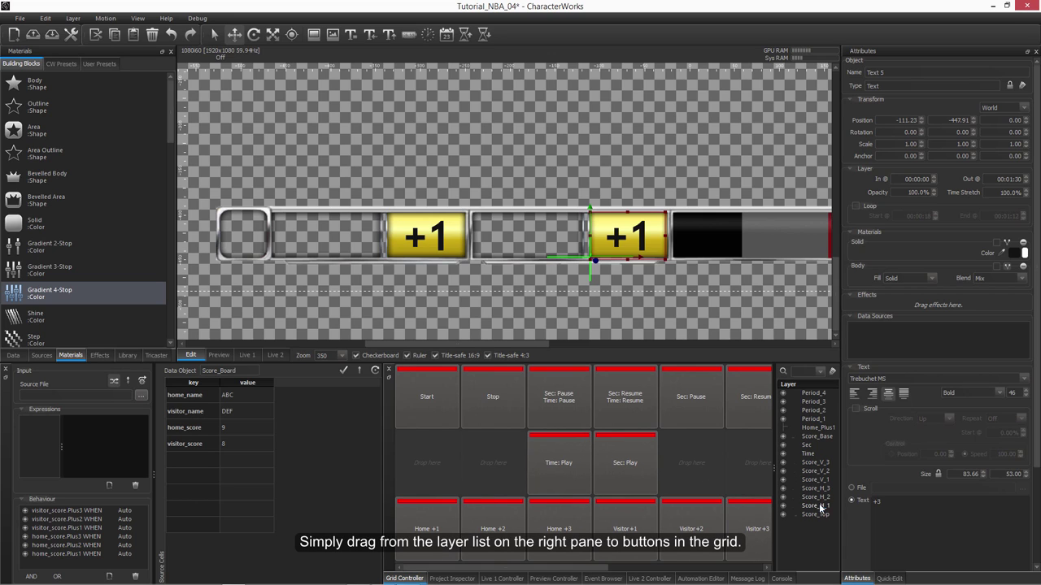
drag(816, 505, 492, 530)
drag(829, 489, 588, 529)
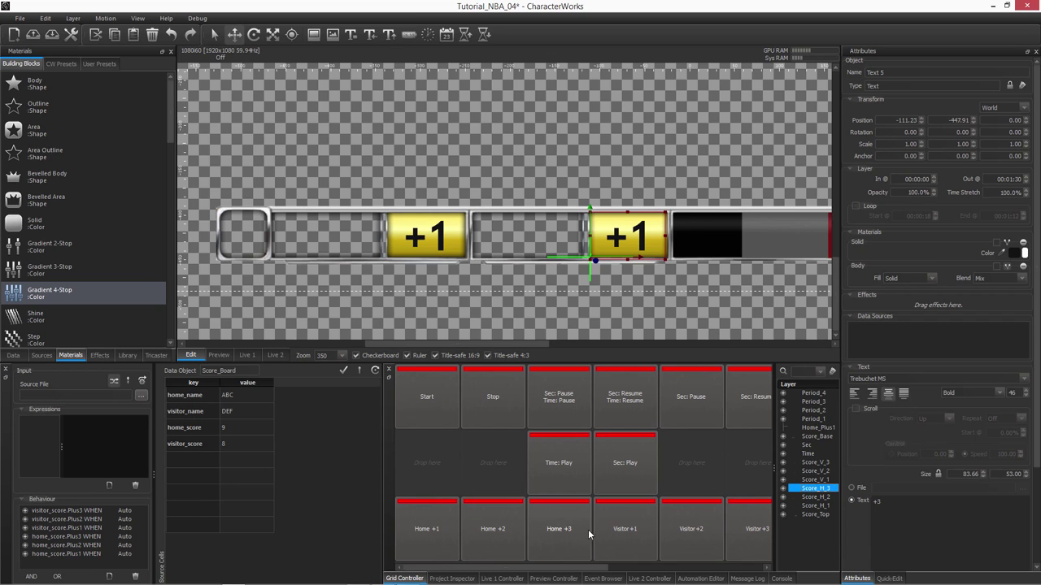
drag(817, 479, 643, 533)
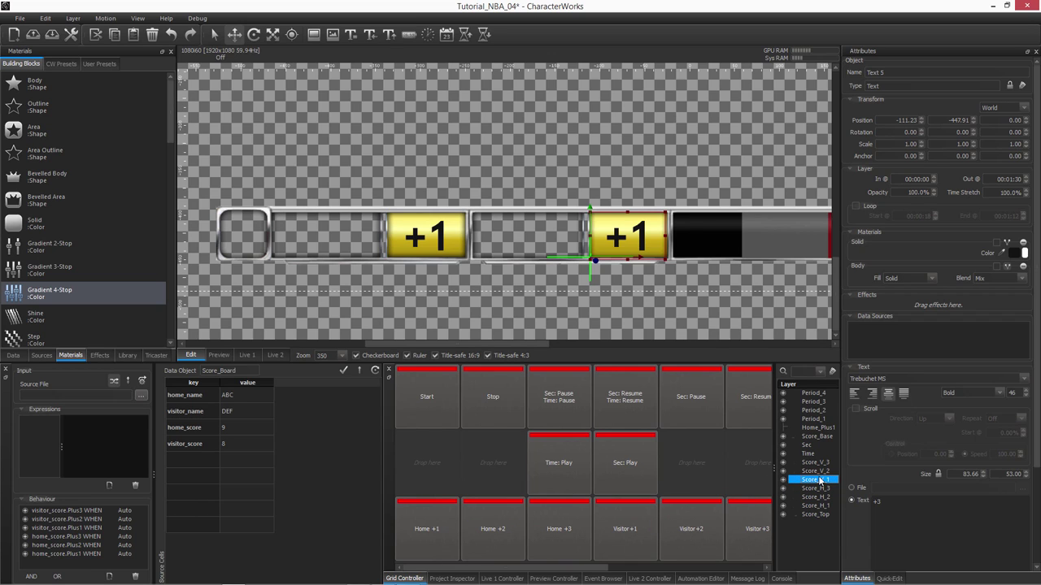
drag(815, 471, 738, 529)
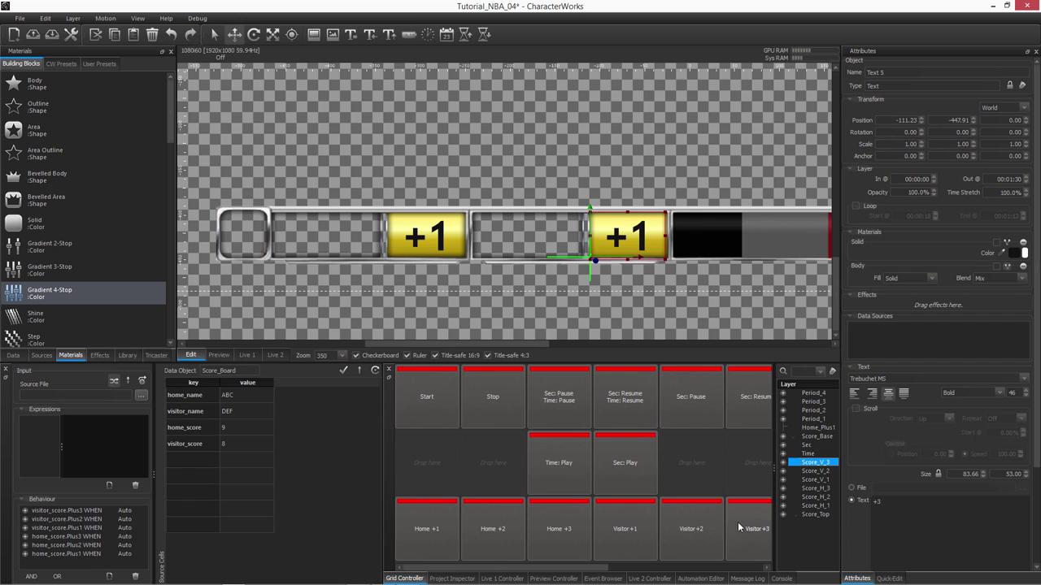
- Start the scoreboard on Live 1 and test the Home +2, Visitor +1 and Visitor +3 score actions
click(246, 355)
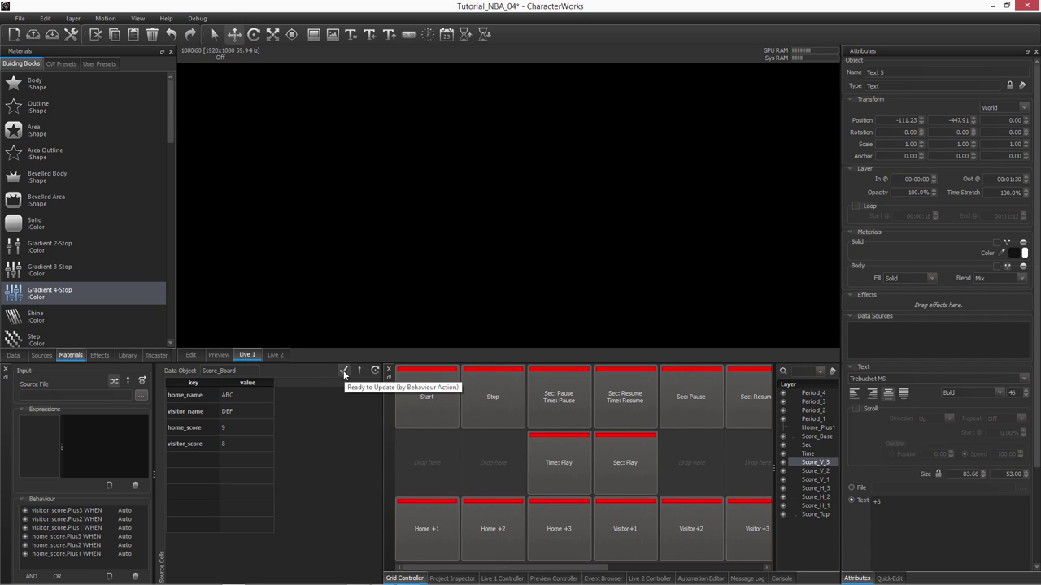
click(418, 404)
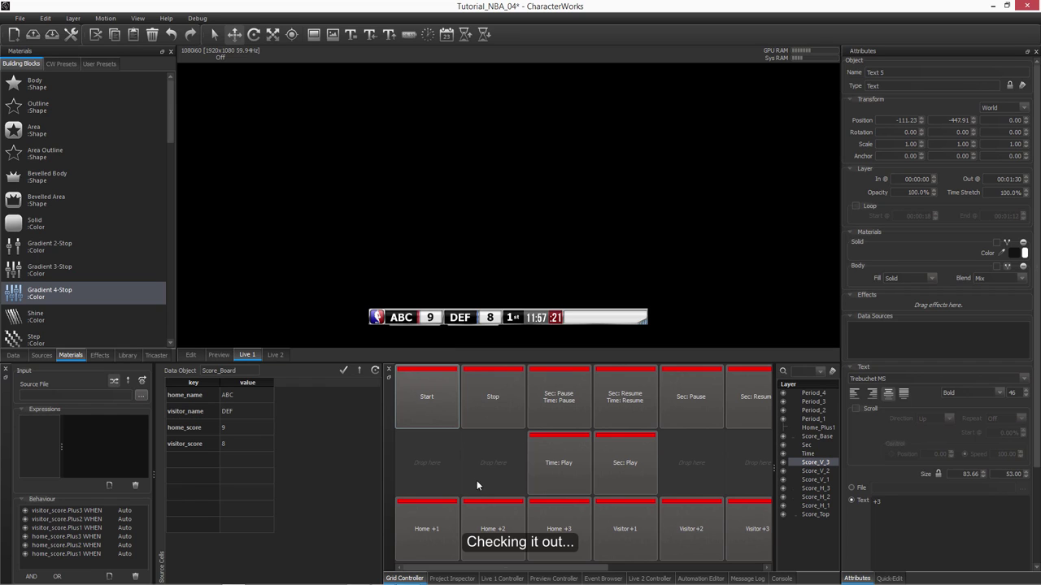
click(474, 531)
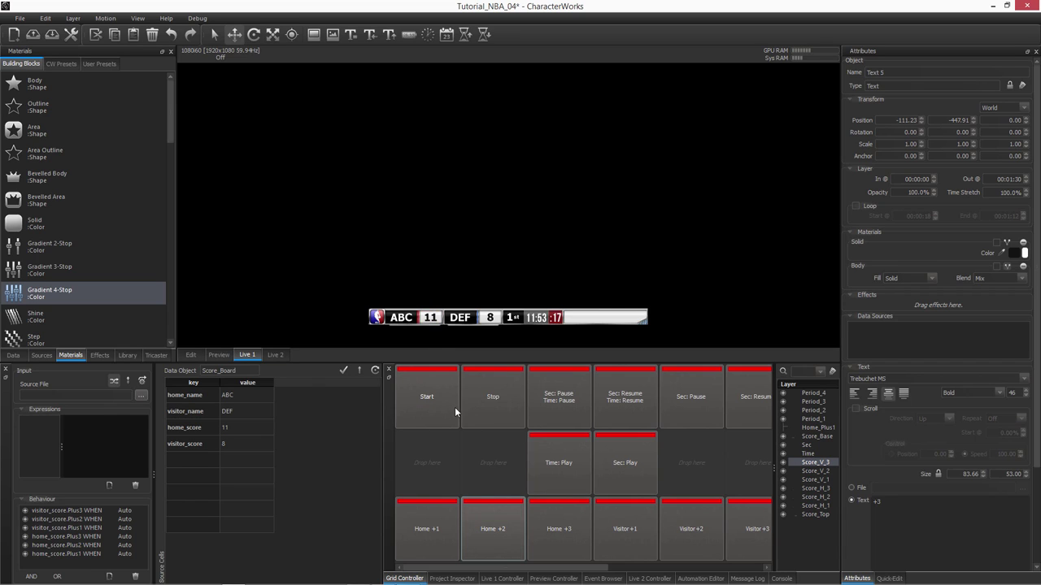
click(624, 526)
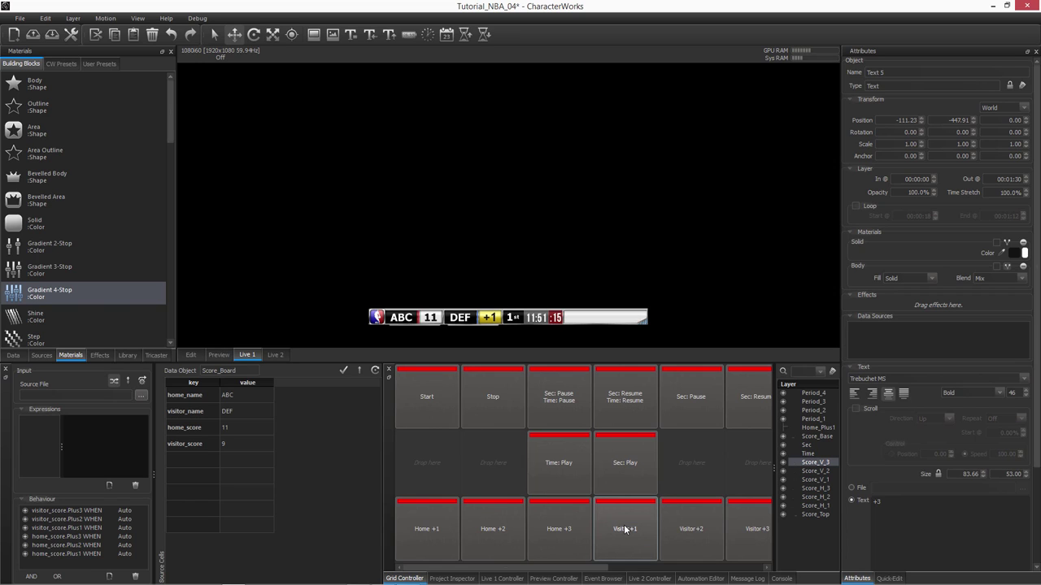
click(739, 537)
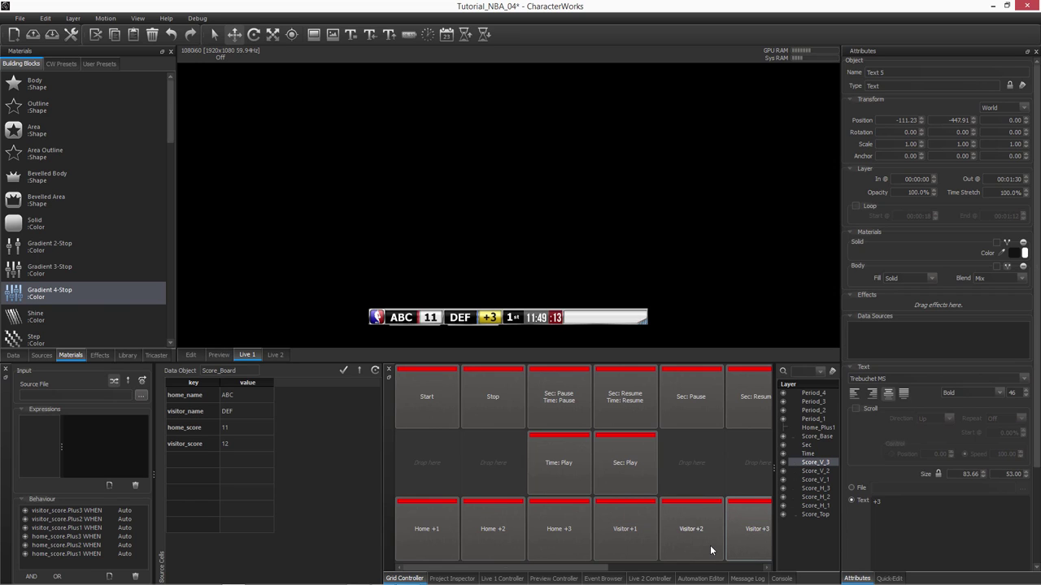
- Play further Home +2, Home +1 and Visitor +2 actions live to examine when the score changes relative to the animation
click(492, 525)
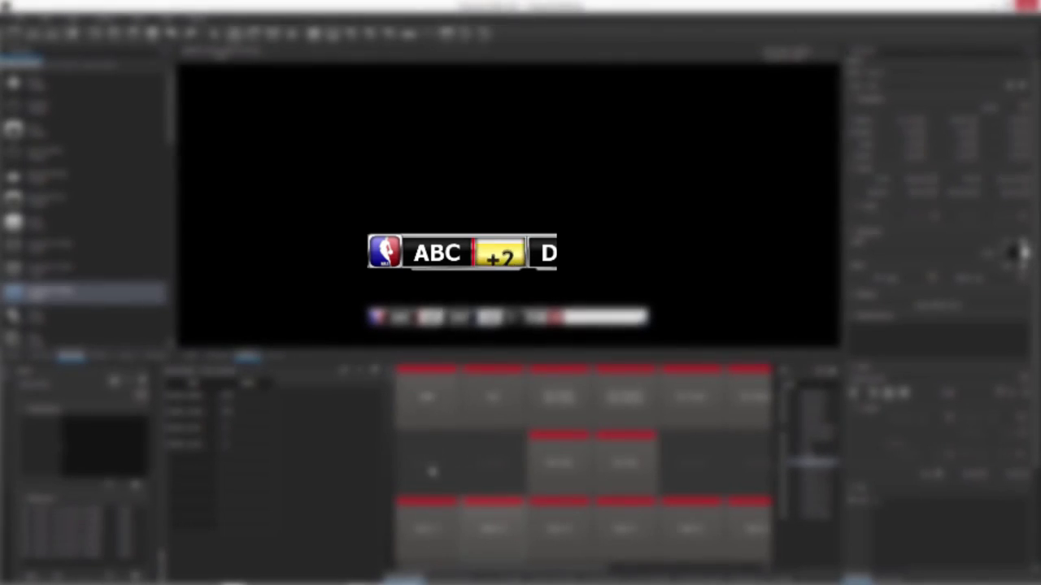
click(422, 532)
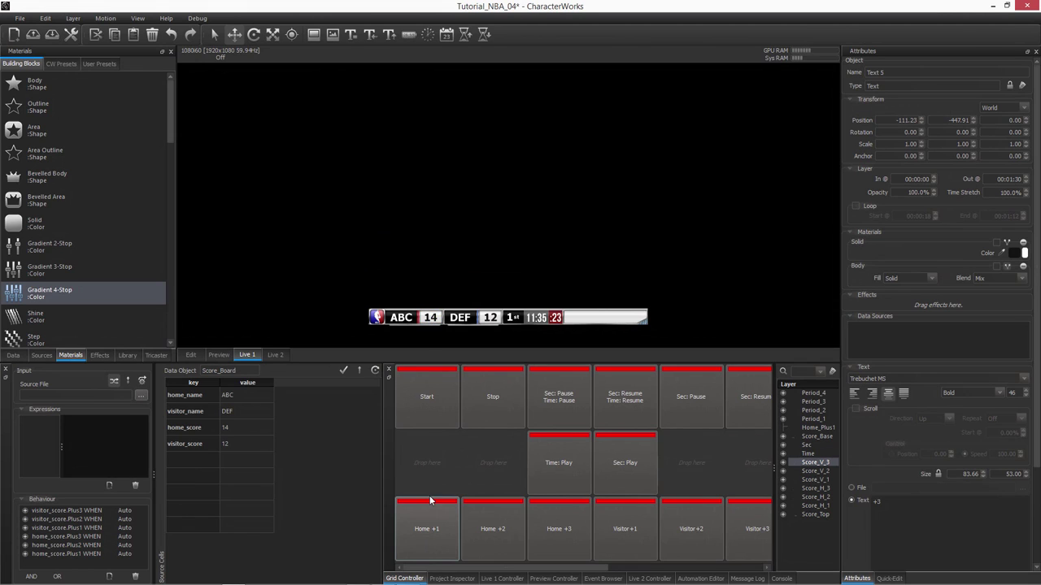
click(435, 527)
click(478, 517)
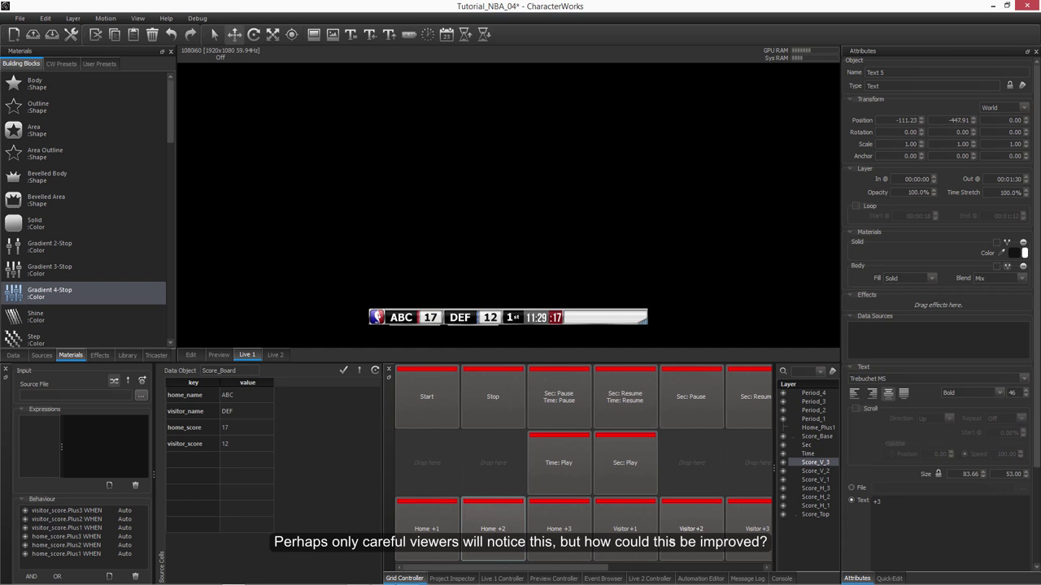
click(690, 529)
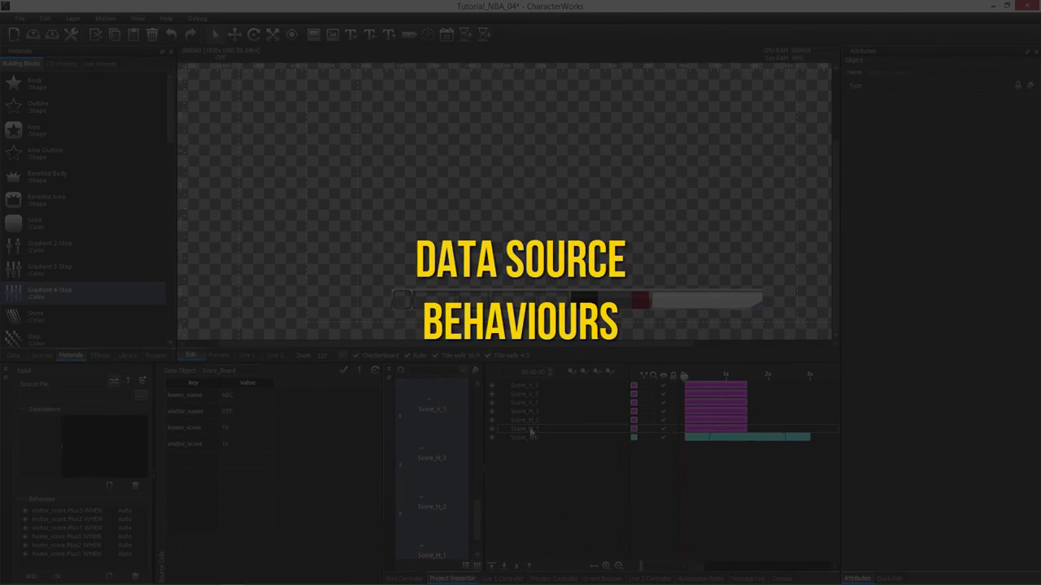
- Expand Score_H_1's keyframes and move the playhead to 00:00:41, between its middle two position keyframes
click(509, 430)
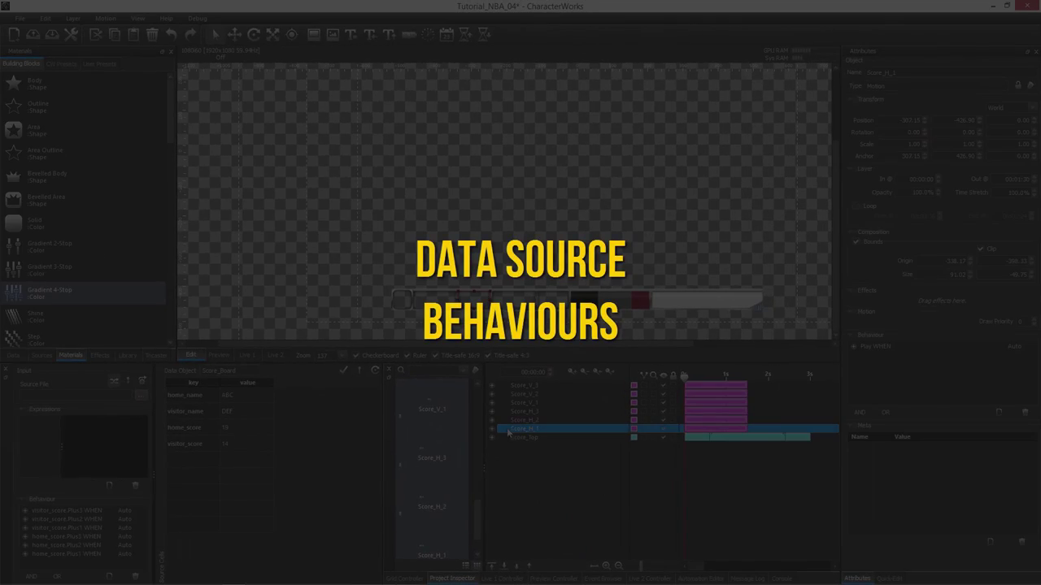
click(492, 430)
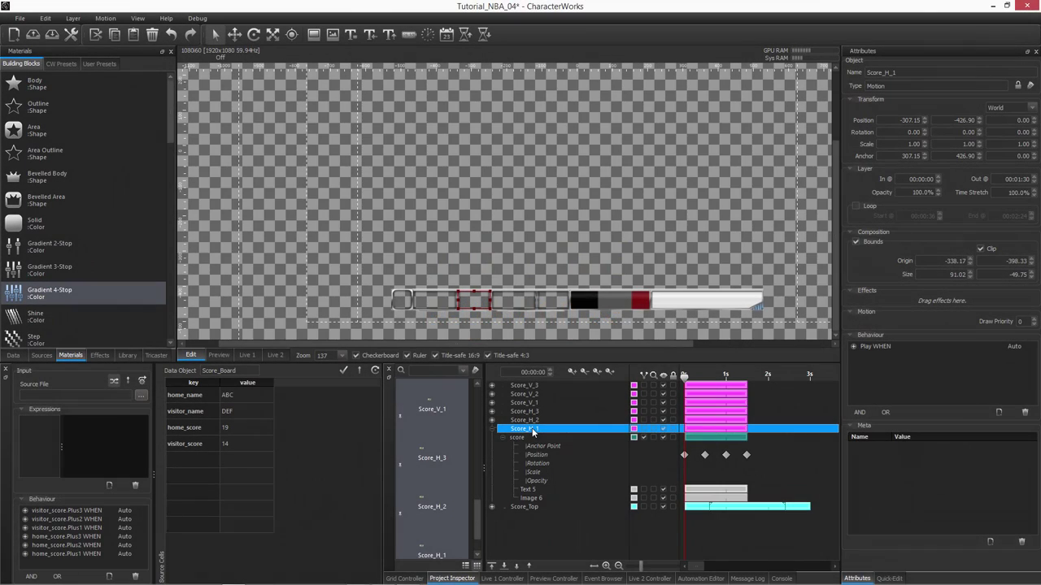
drag(691, 379, 719, 379)
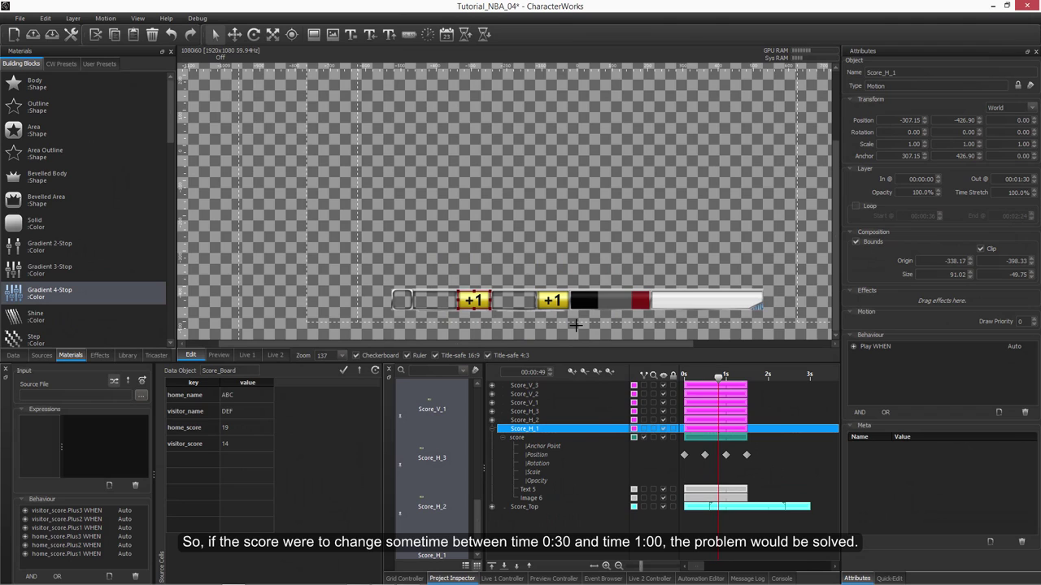
click(723, 378)
drag(723, 378, 714, 380)
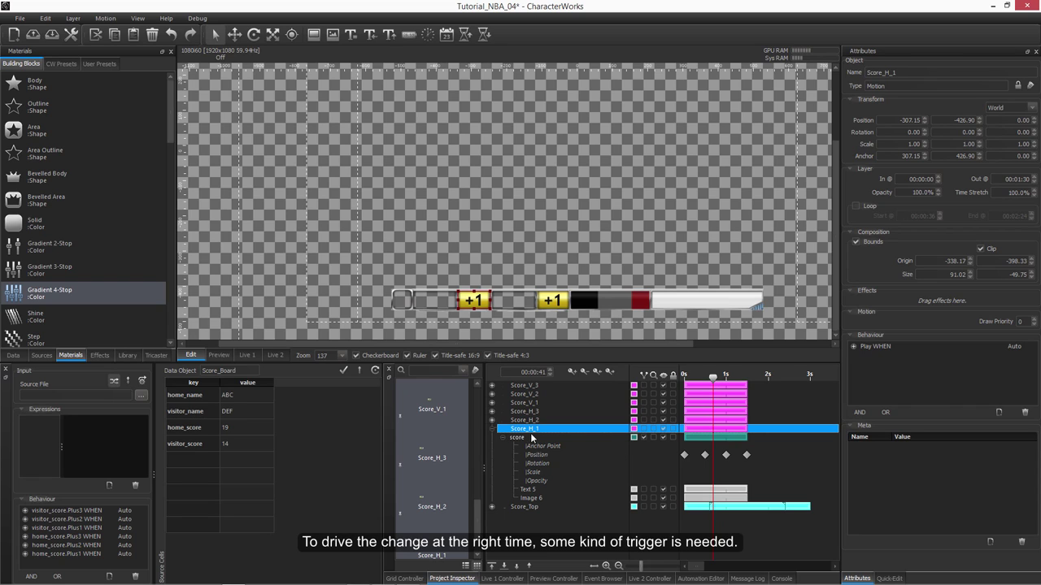
- Add an empty text layer to Score_H_1 outside the visible frame and rename it Trigger
click(351, 33)
click(204, 193)
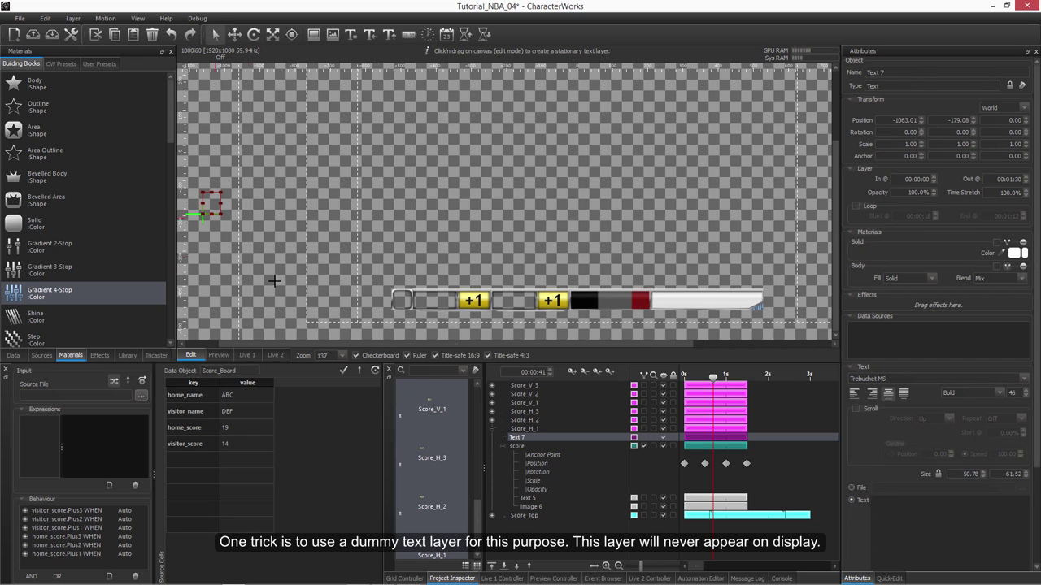
double_click(514, 439)
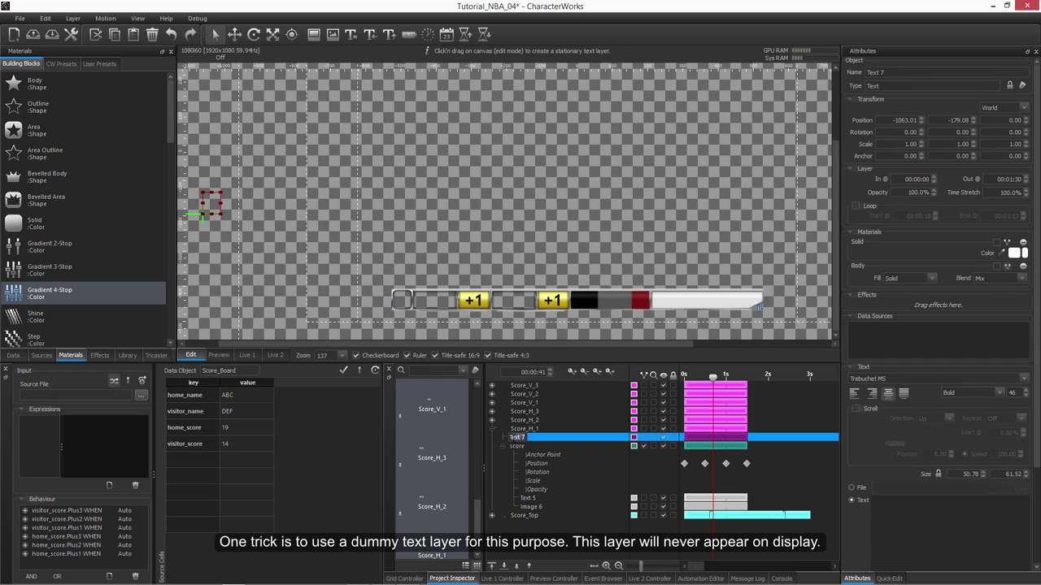
text(Trigger)
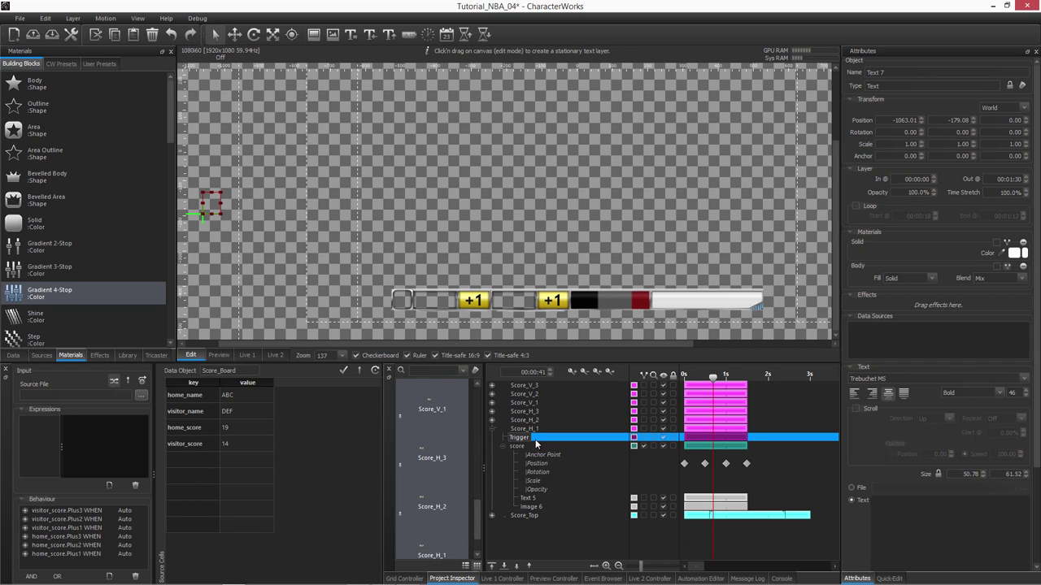
- Set the Trigger layer's in-point to 00:00:41 and its out-point to 00:01:29
click(685, 438)
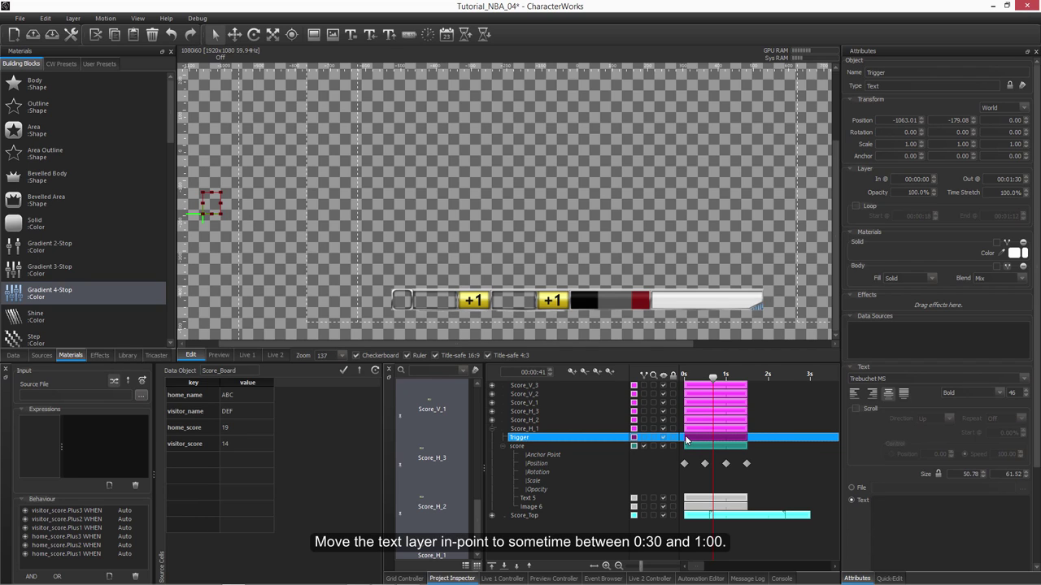
drag(684, 437, 713, 446)
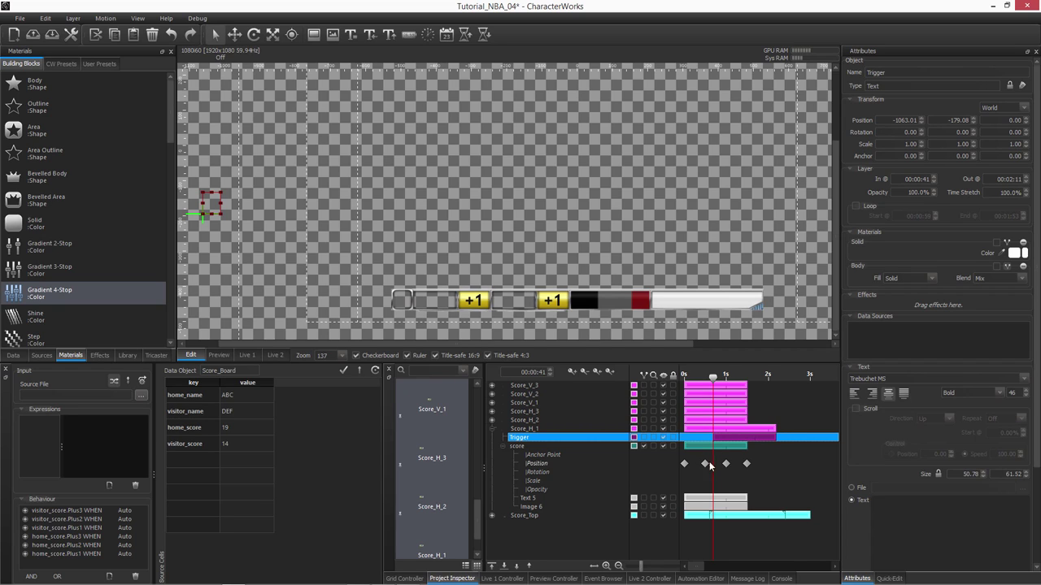
drag(772, 439, 748, 451)
- Copy the Trigger layer from Score_H_1 and paste it into the Score_H_2 and Score_H_3 motions
right_click(543, 439)
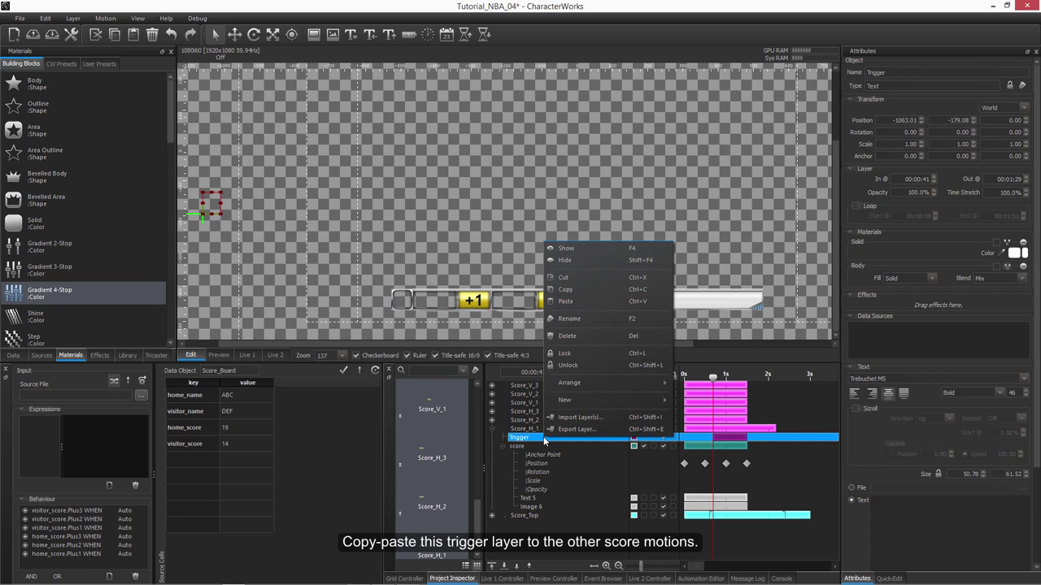
click(581, 292)
click(524, 420)
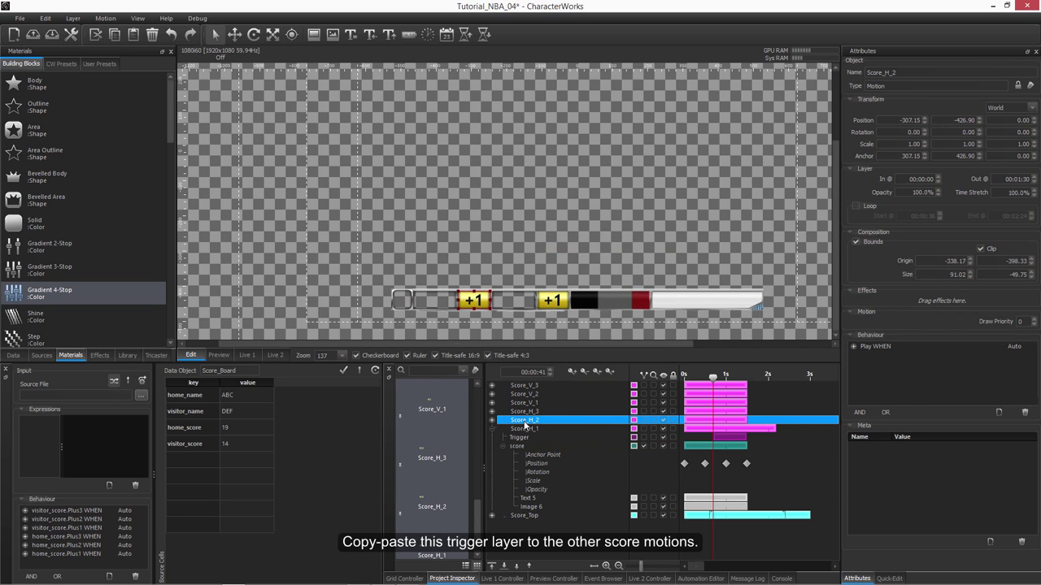
right_click(525, 420)
click(580, 285)
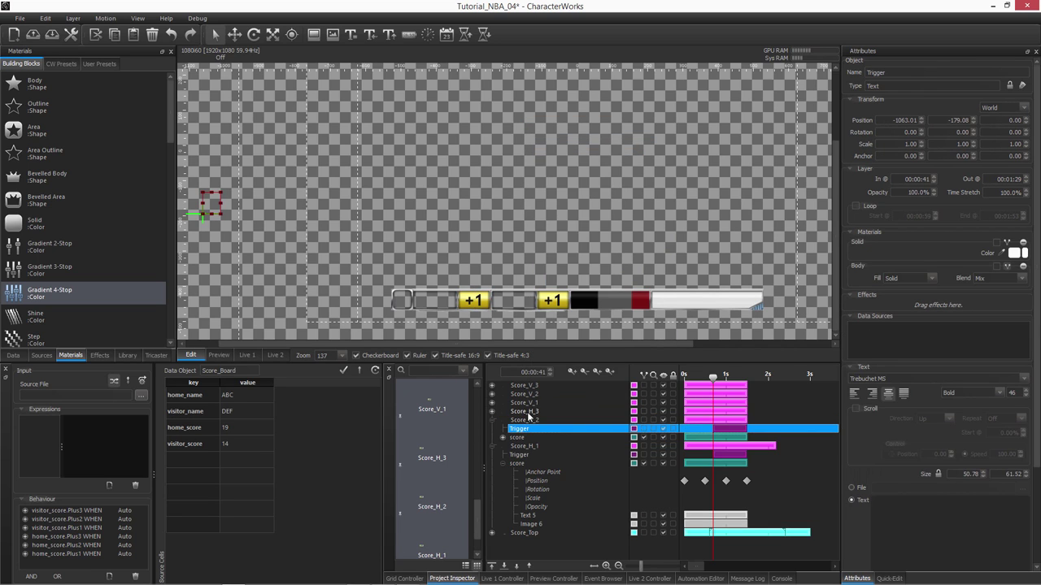
click(529, 411)
right_click(528, 412)
click(580, 286)
- Paste the copied Trigger layer into the Score_V_1, Score_V_2 and Score_V_3 motions
click(530, 402)
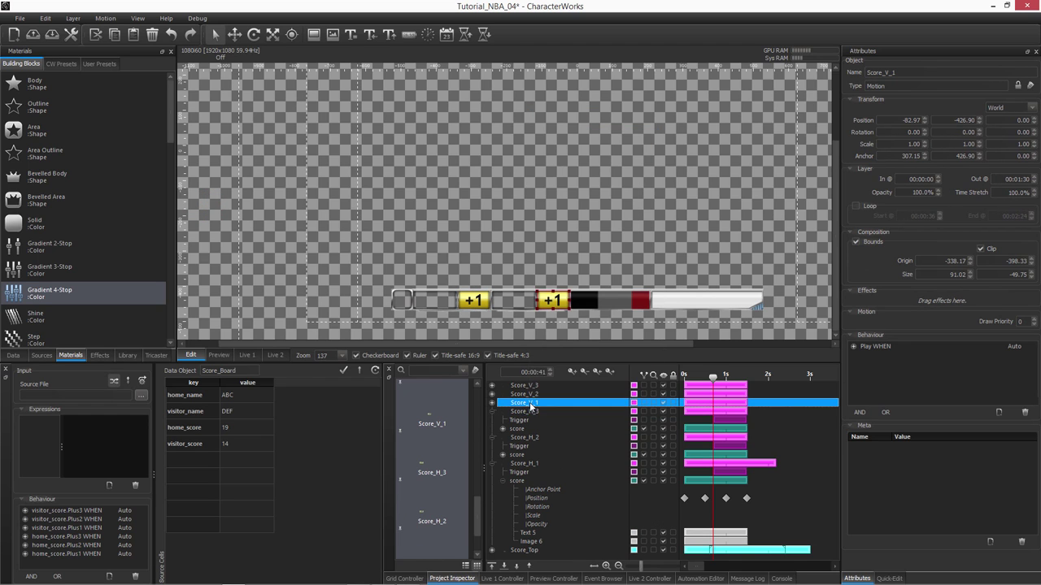
right_click(530, 402)
click(564, 270)
click(534, 395)
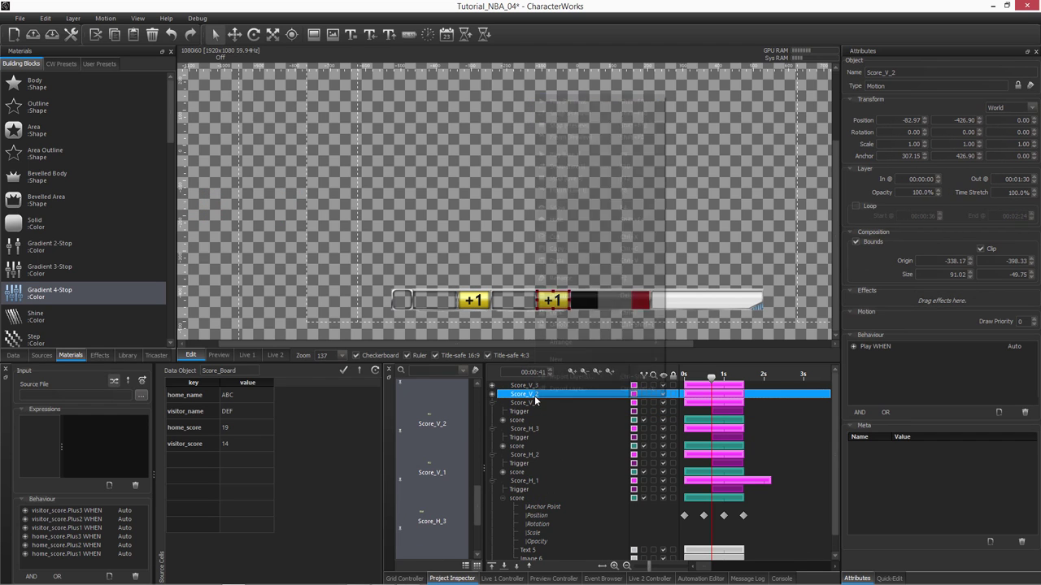
right_click(535, 395)
click(566, 265)
click(532, 388)
right_click(532, 389)
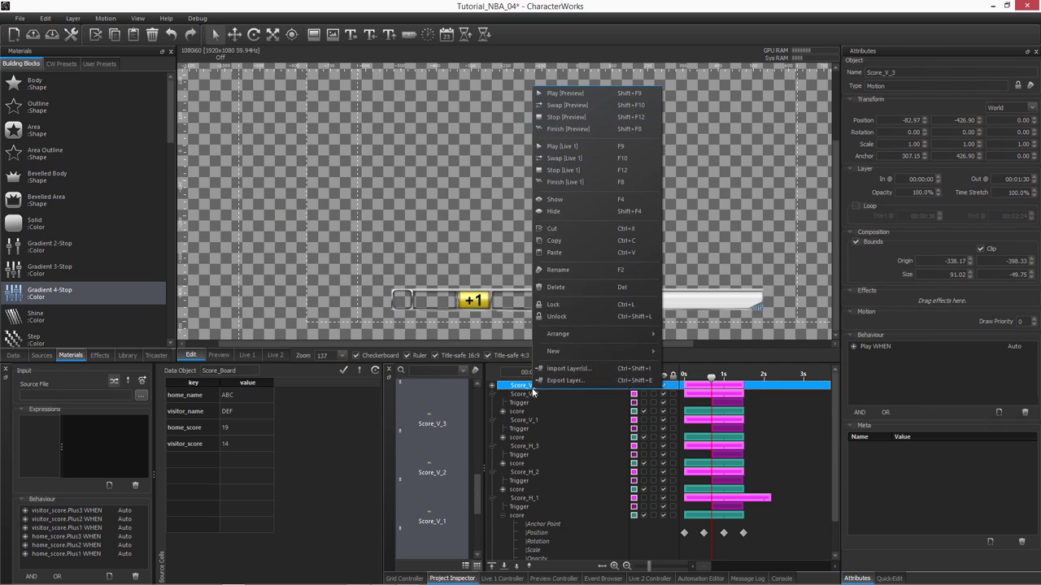
click(573, 252)
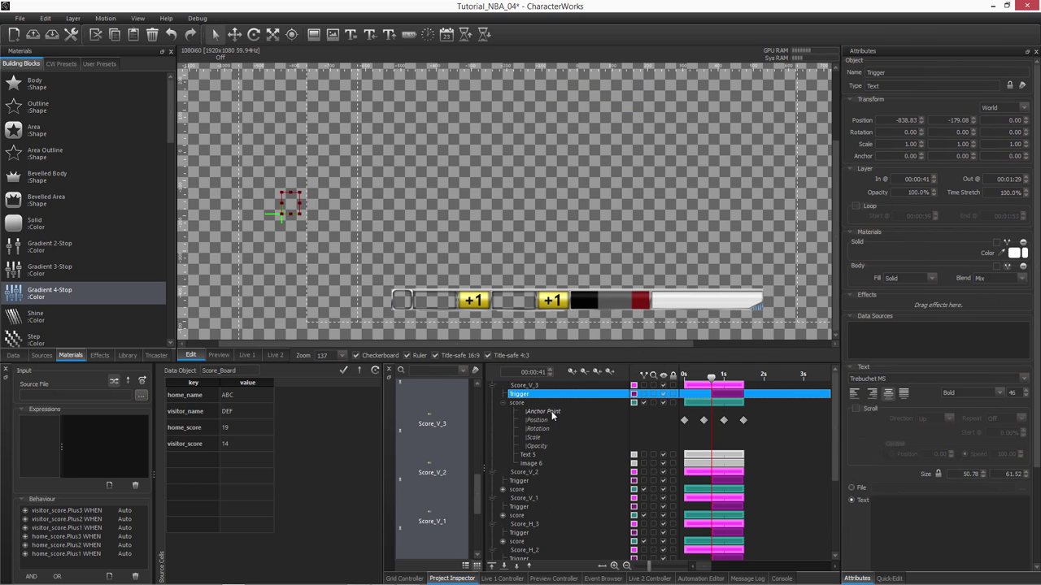
- Collapse the Score_V_3, Score_V_2, Score_V_1, Score_H_3 and Score_H_2 motions in the layer list and select Score_H_1's Trigger layer
click(491, 385)
click(492, 394)
click(492, 403)
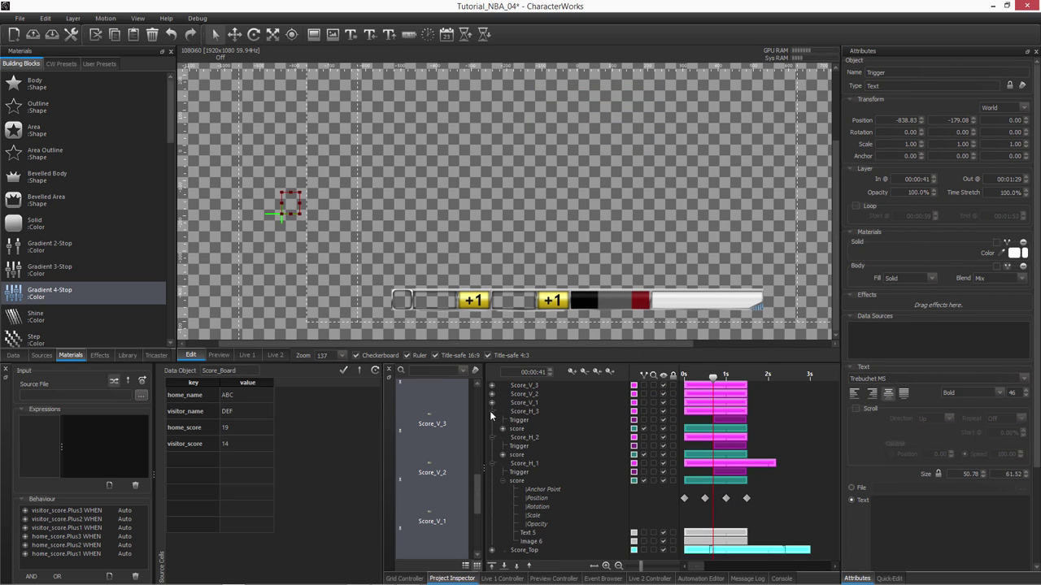
click(490, 410)
click(491, 420)
click(587, 441)
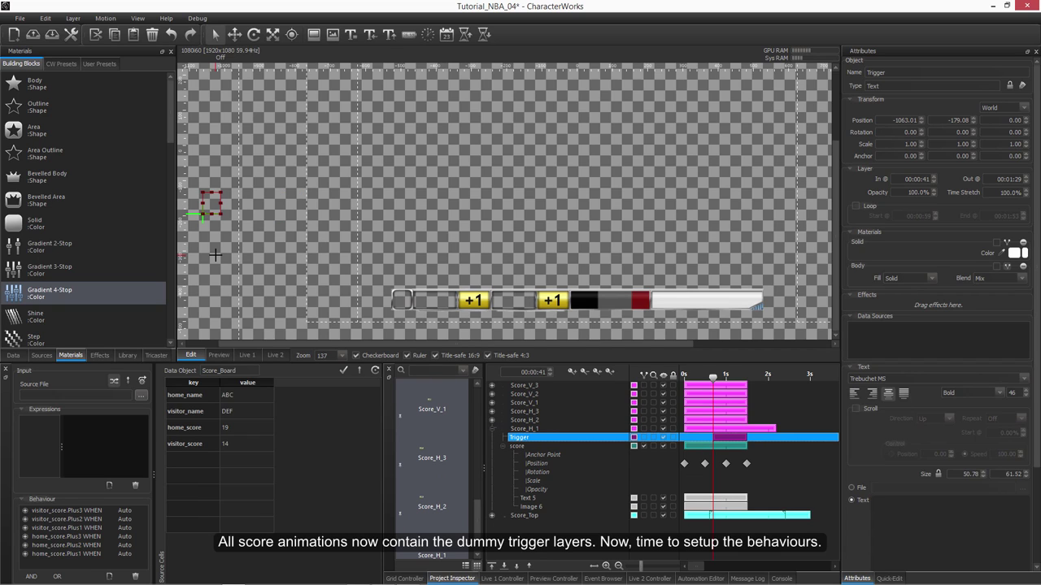
- Delete the existing Plus1, Plus2 and Plus3 behaviours from the home_score and visitor_score cells of Score_Board
click(234, 428)
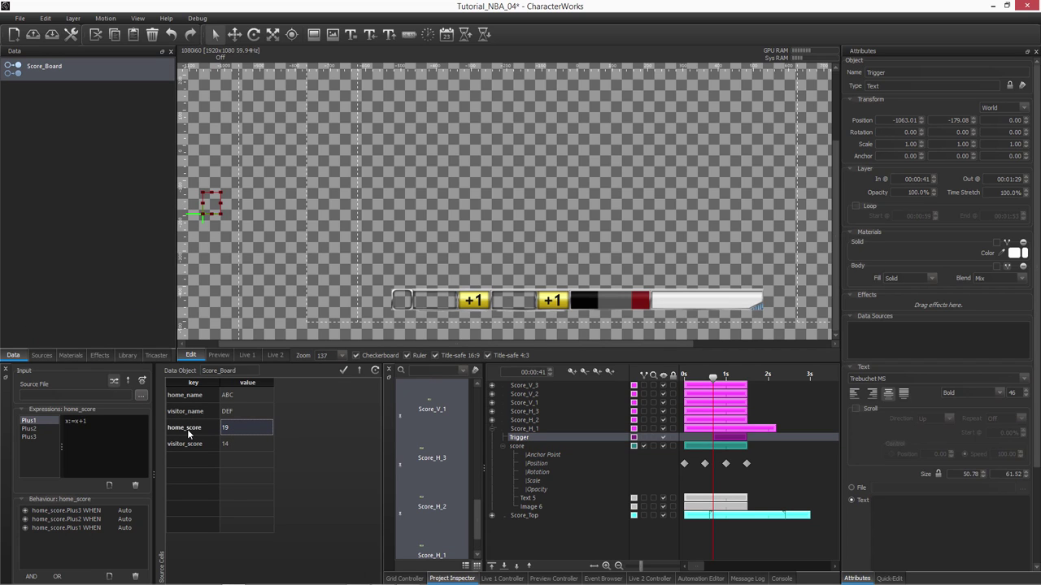
click(222, 444)
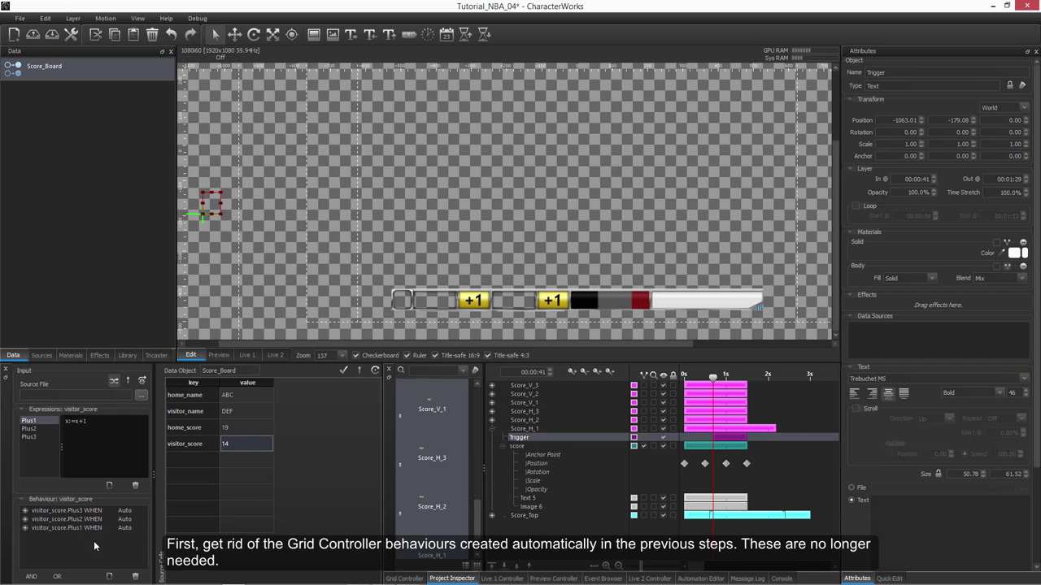
drag(65, 529, 234, 427)
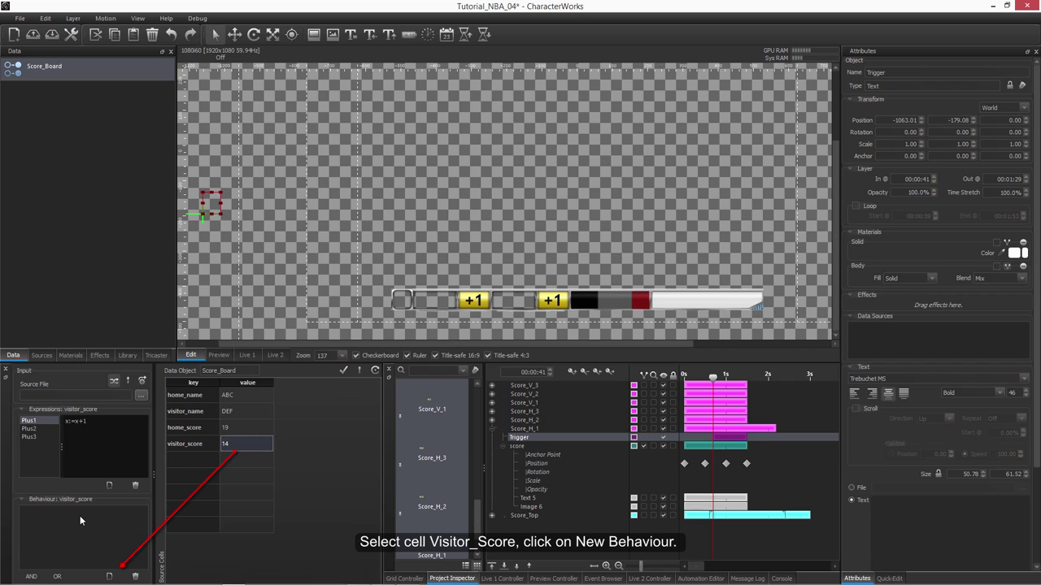
- Add a visitor_score behaviour that runs visitor_score.Plus1 on the LayerIn event of Score_V_1's Trigger layer
click(109, 576)
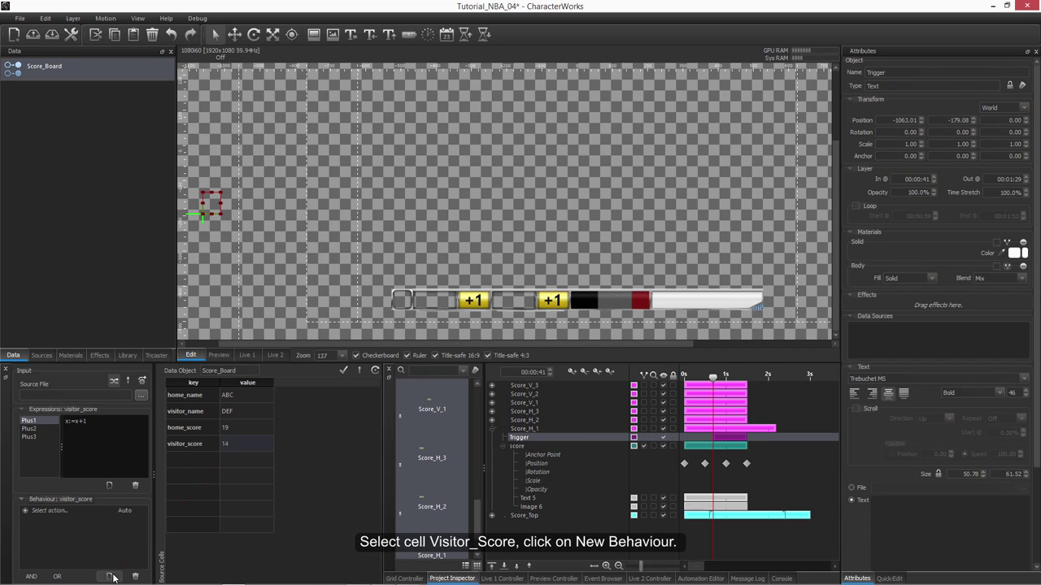
click(59, 511)
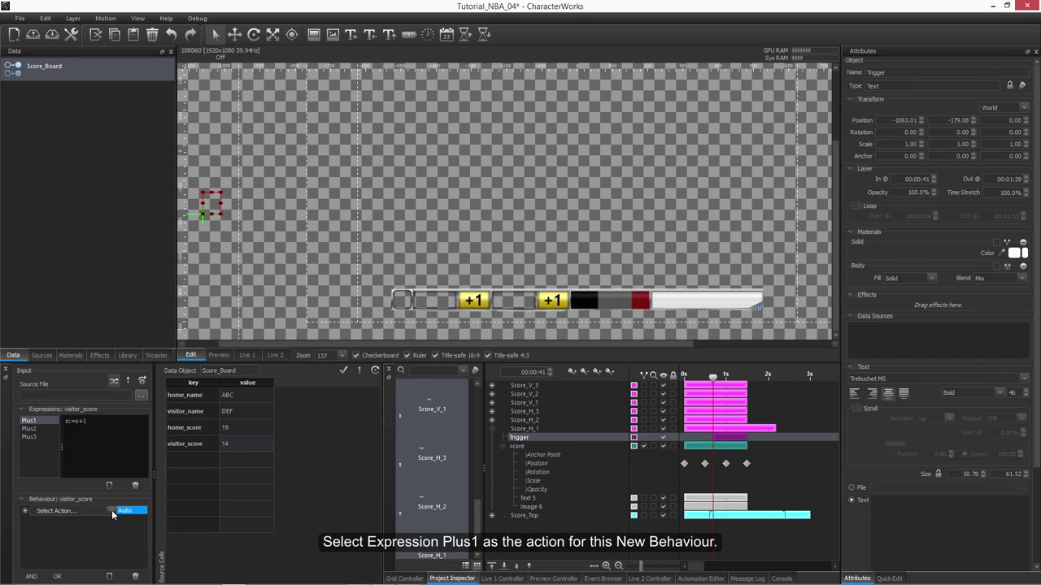
click(111, 510)
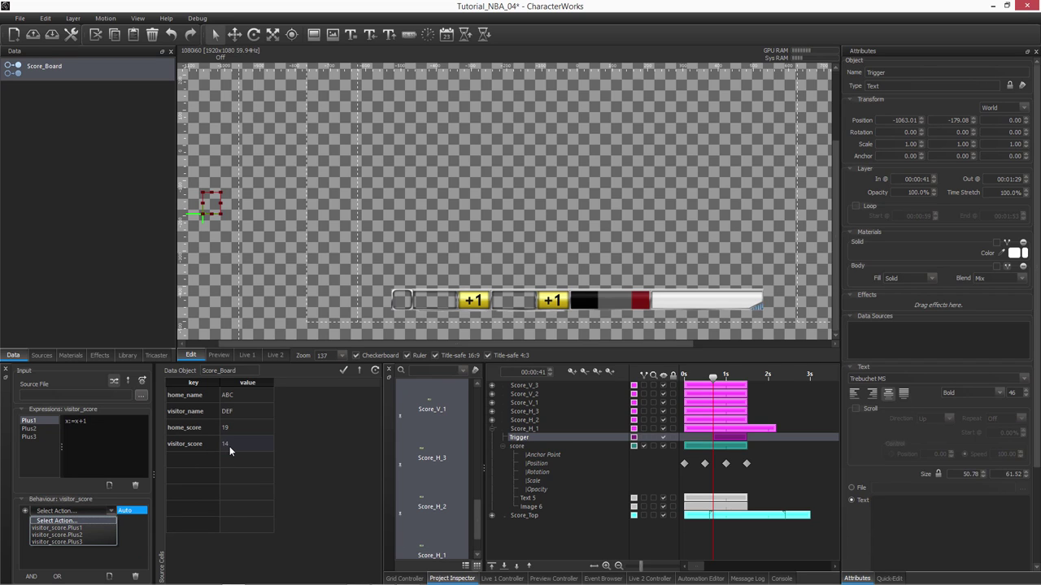
click(68, 529)
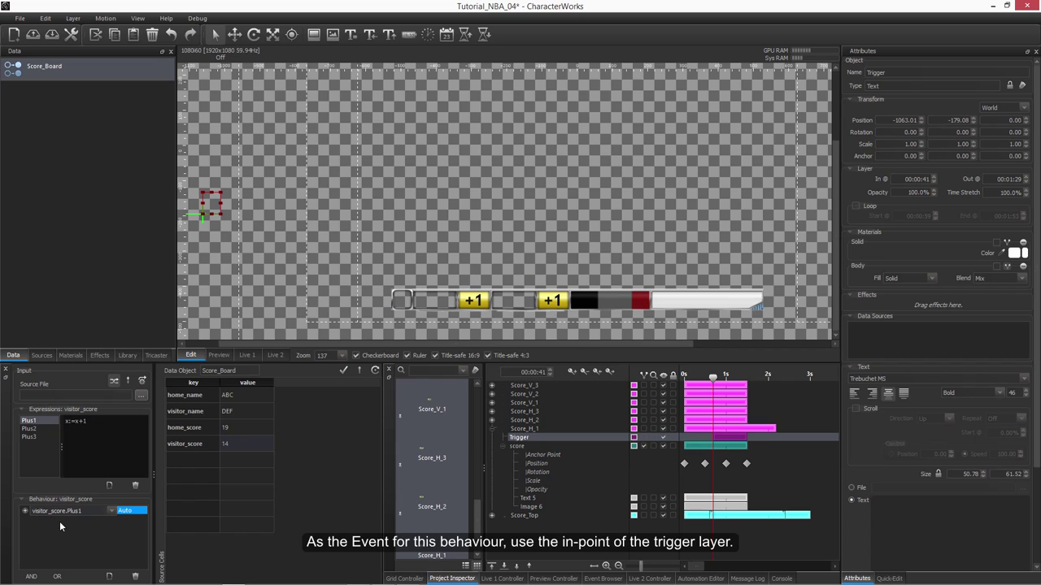
click(60, 522)
right_click(78, 529)
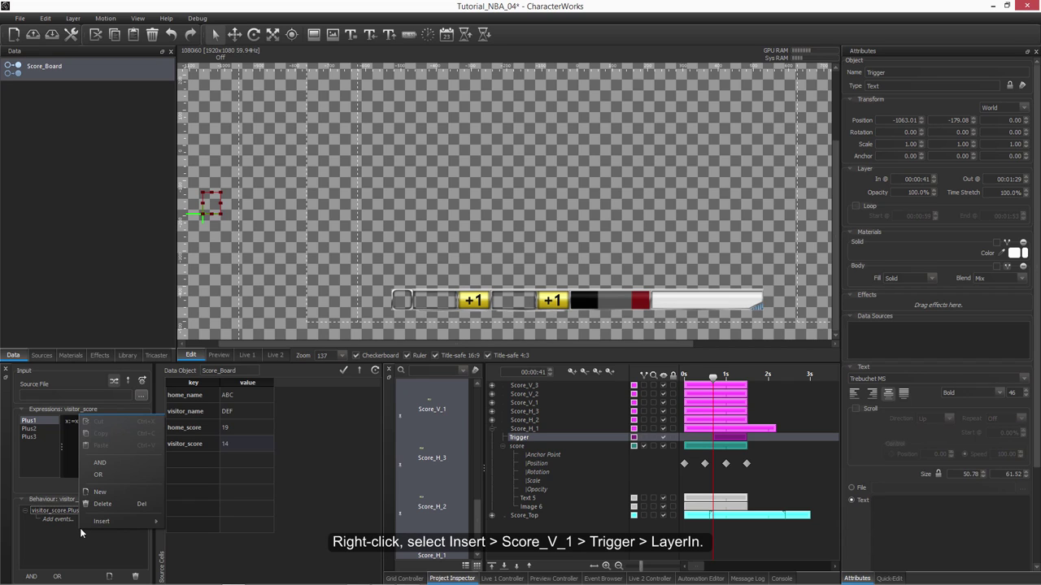
mouse_move(92, 523)
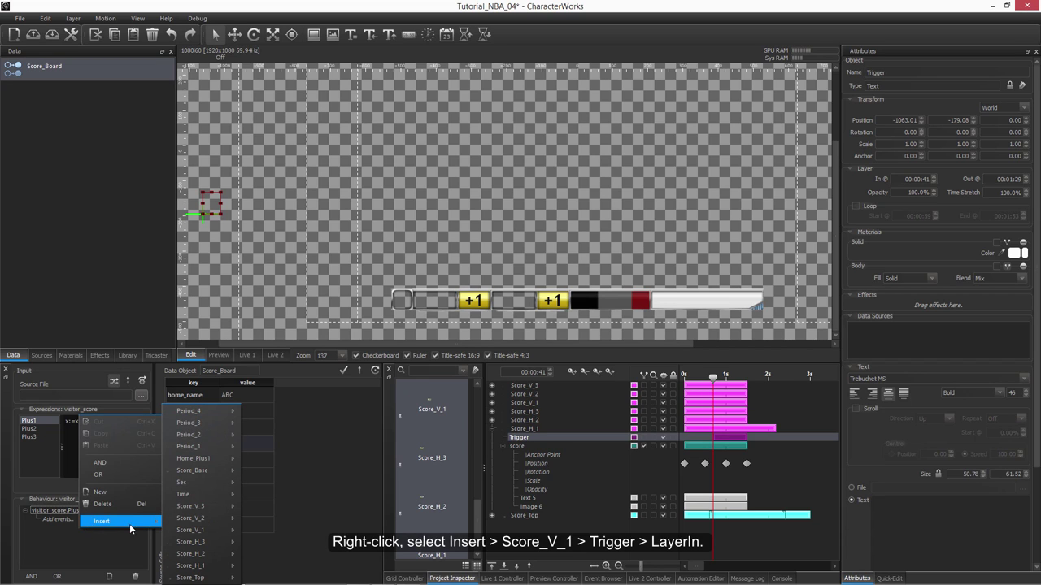
mouse_move(189, 532)
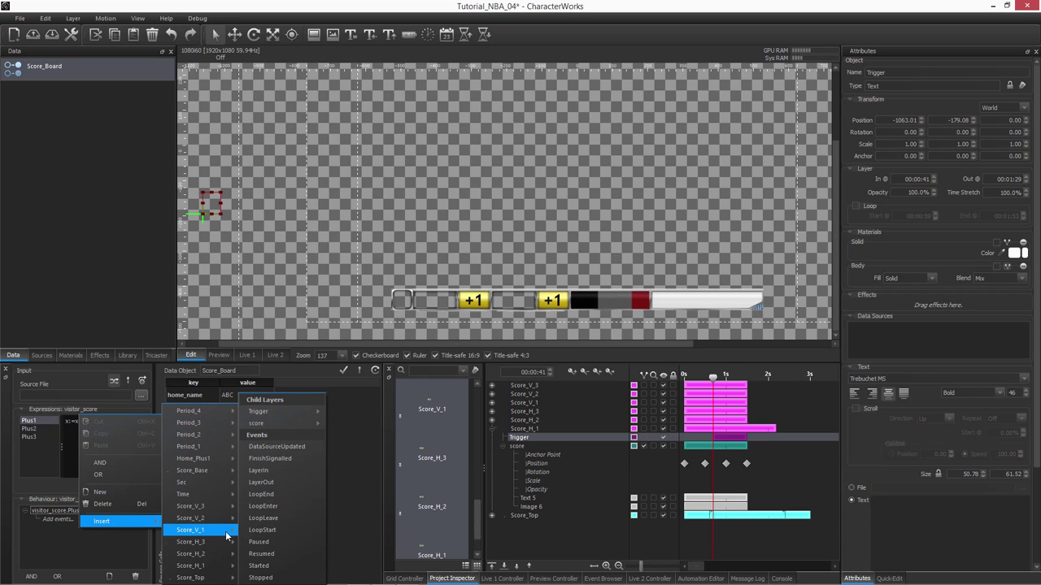
mouse_move(273, 413)
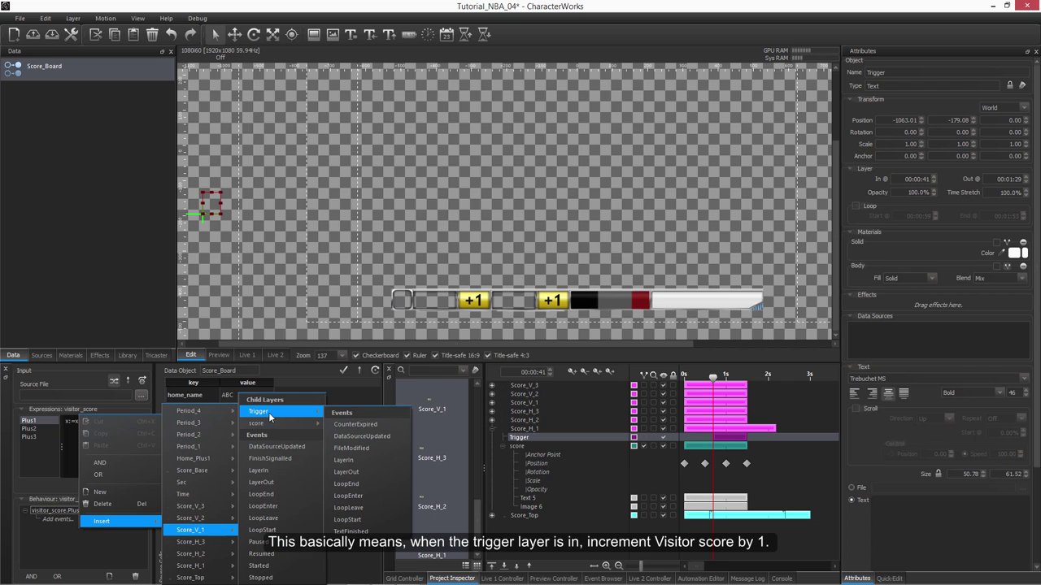
click(354, 462)
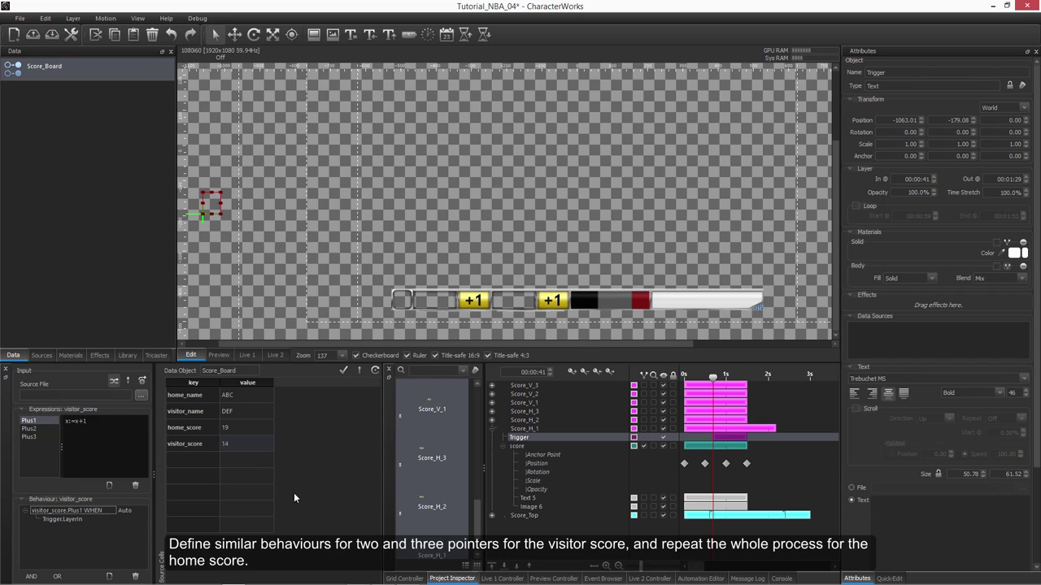
- Add a visitor_score behaviour that runs visitor_score.Plus2 on the LayerIn event of Score_V_2's Trigger layer
click(109, 575)
click(57, 529)
click(112, 529)
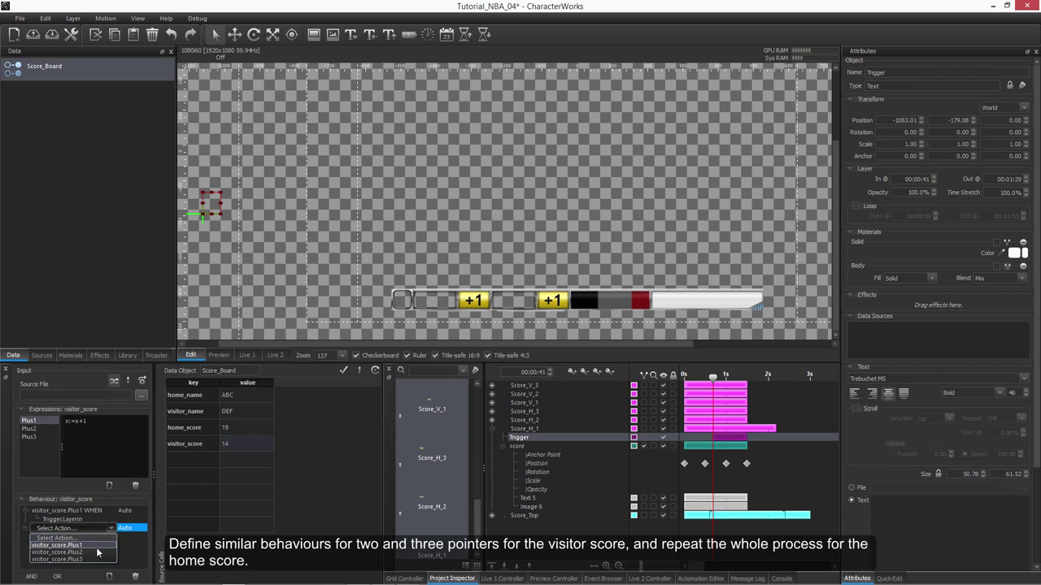
click(95, 555)
right_click(91, 544)
mouse_move(114, 539)
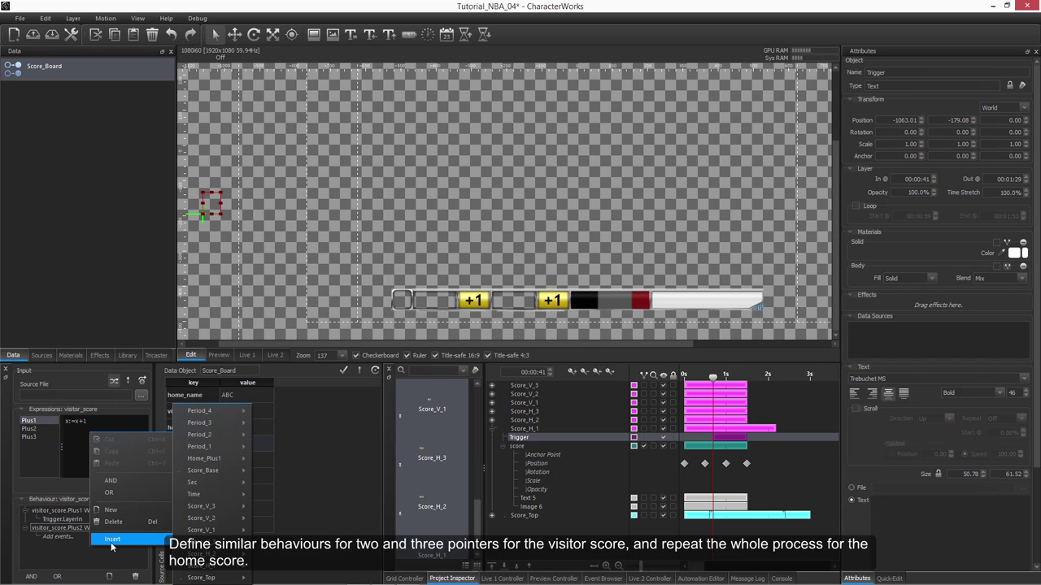
mouse_move(211, 525)
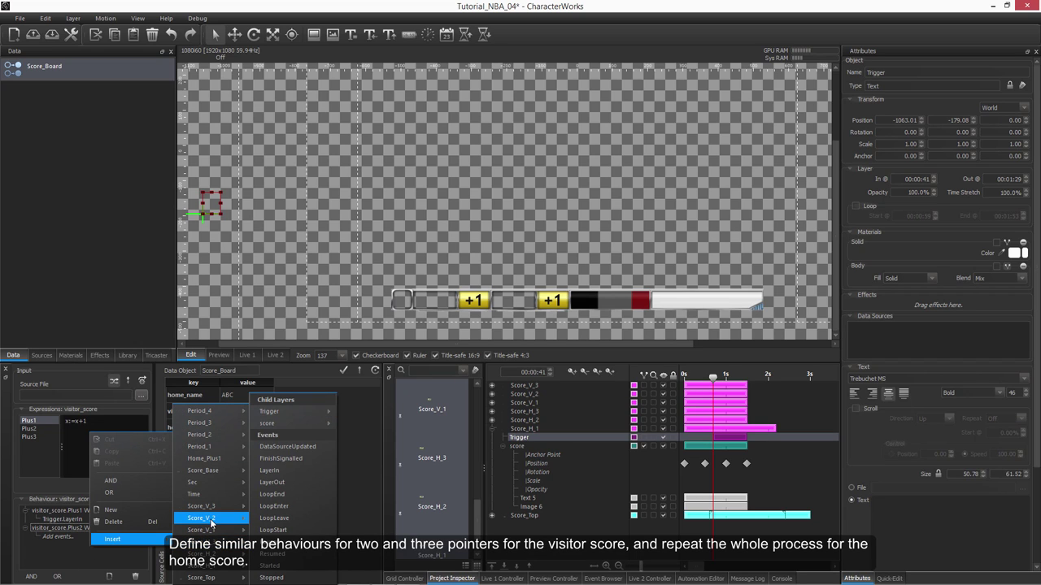
mouse_move(287, 410)
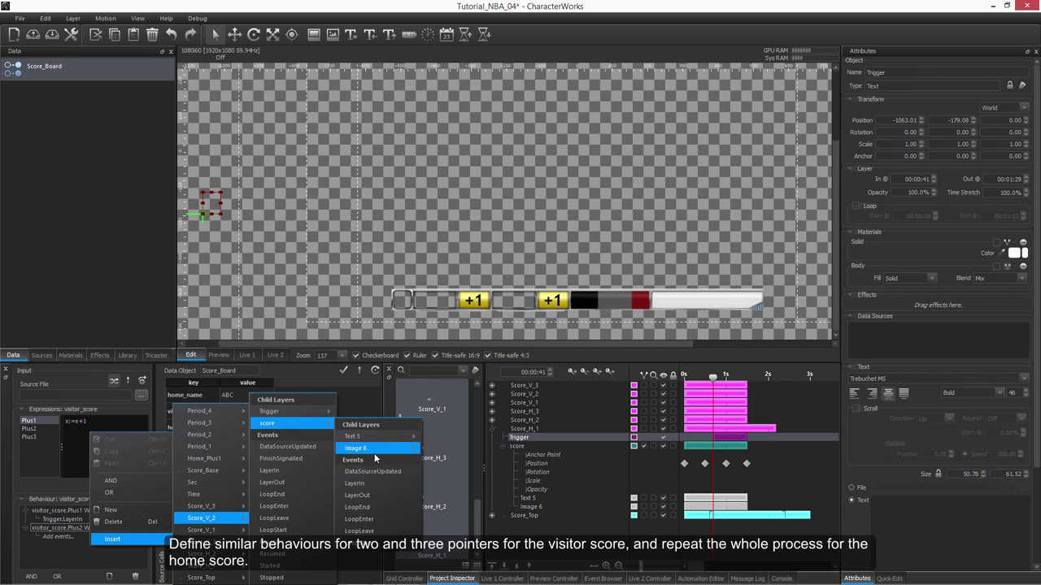
click(356, 463)
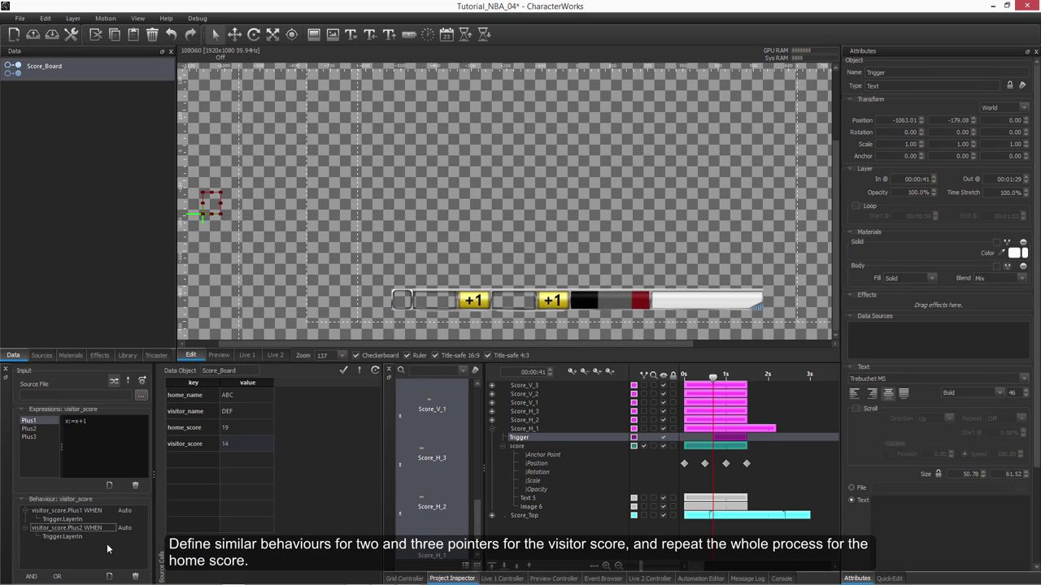
- Add a visitor_score behaviour that runs visitor_score.Plus3 on the LayerIn event of Score_V_3's Trigger layer
click(109, 576)
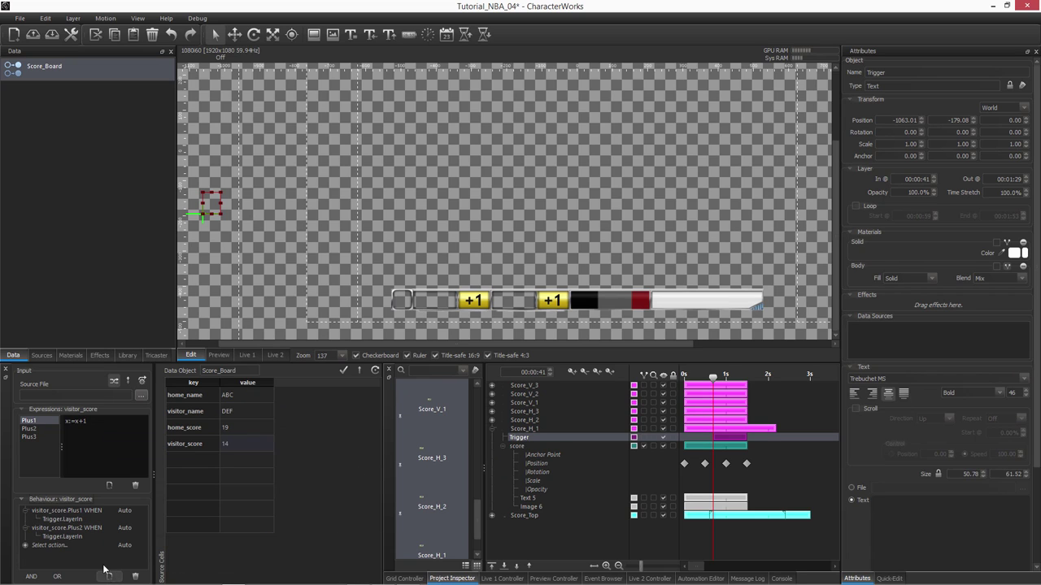
click(57, 546)
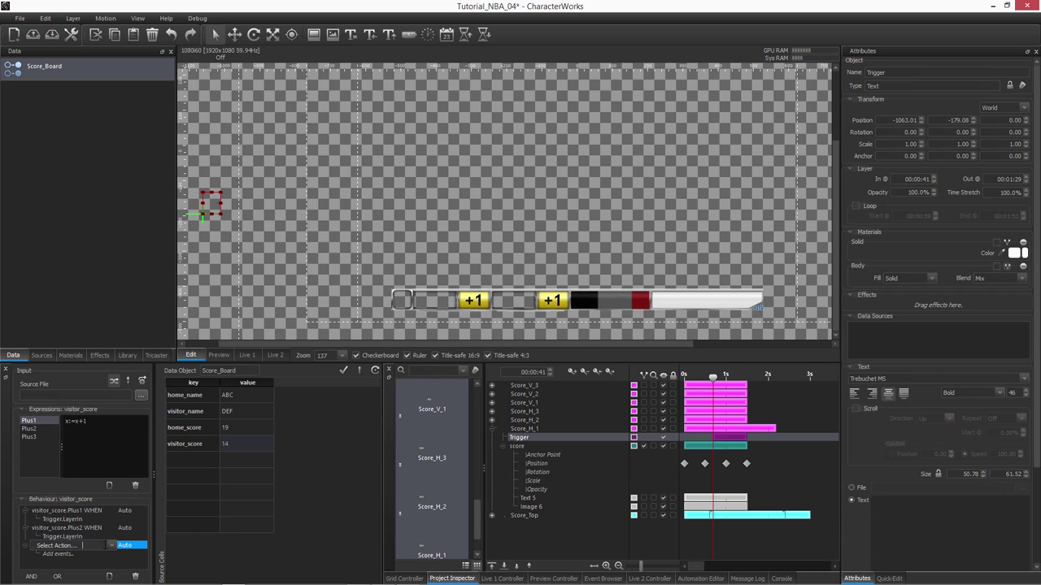
click(74, 545)
click(98, 578)
right_click(94, 566)
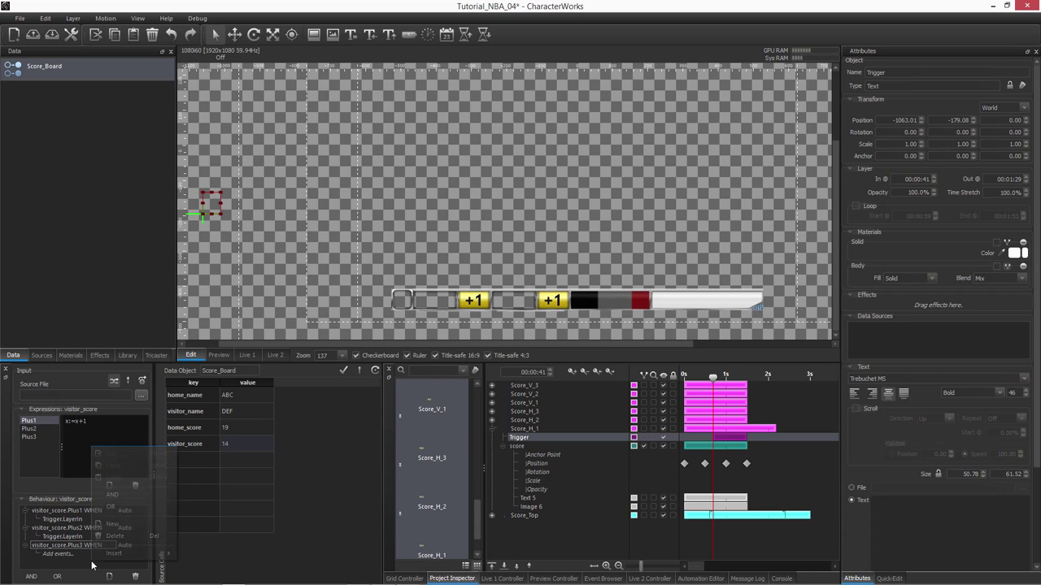
mouse_move(104, 553)
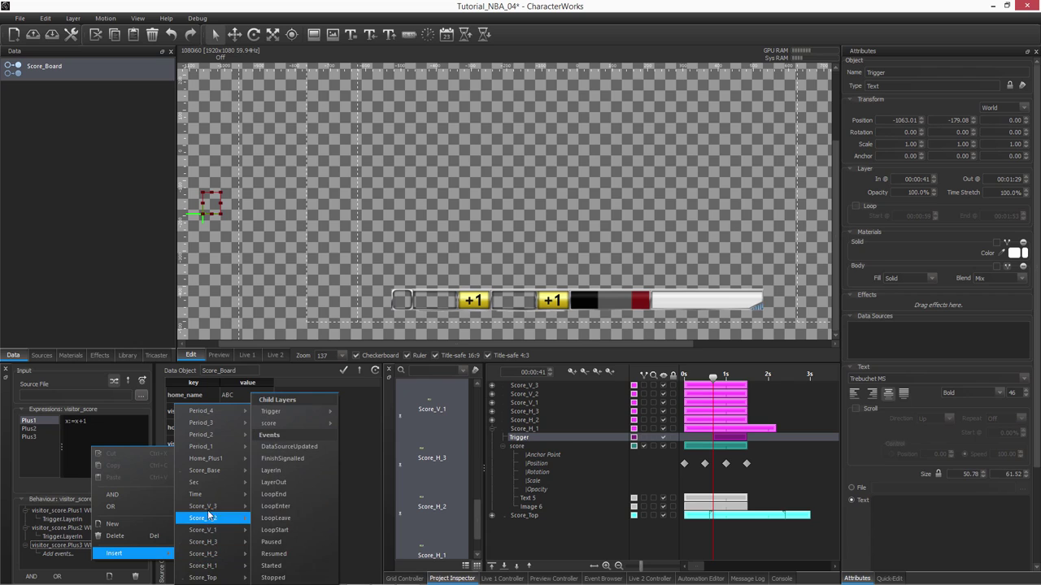
mouse_move(203, 506)
mouse_move(284, 412)
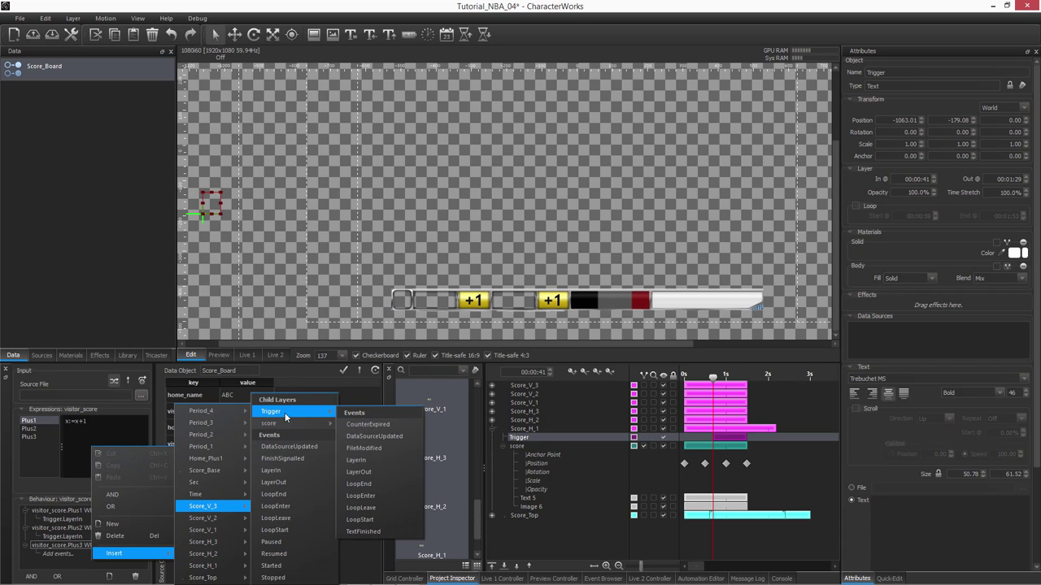
click(379, 462)
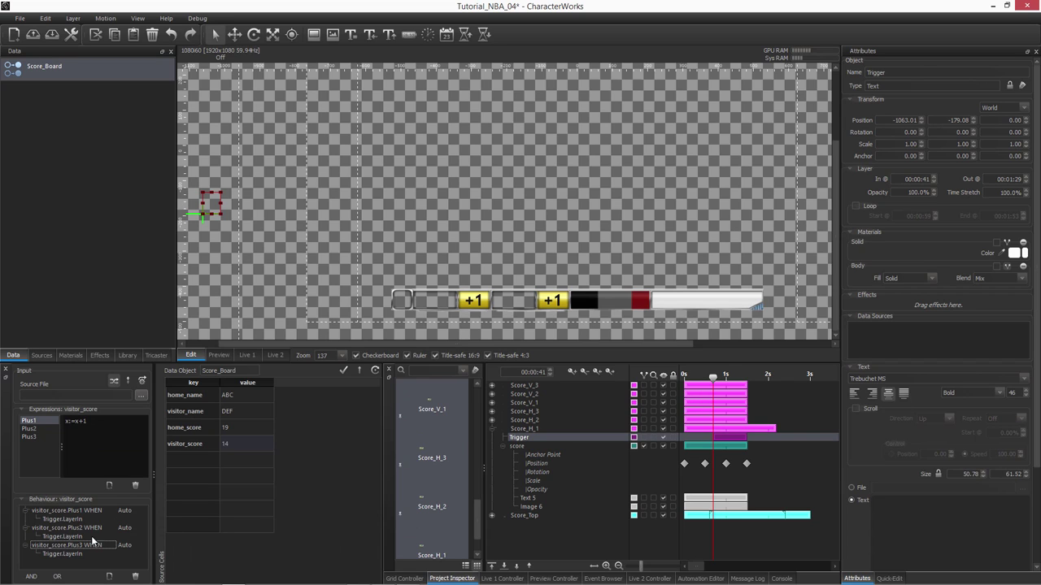
- Add a home_score behaviour that runs home_score.Plus1 on the LayerIn event of Score_H_1's Trigger layer
drag(61, 553, 197, 476)
click(244, 427)
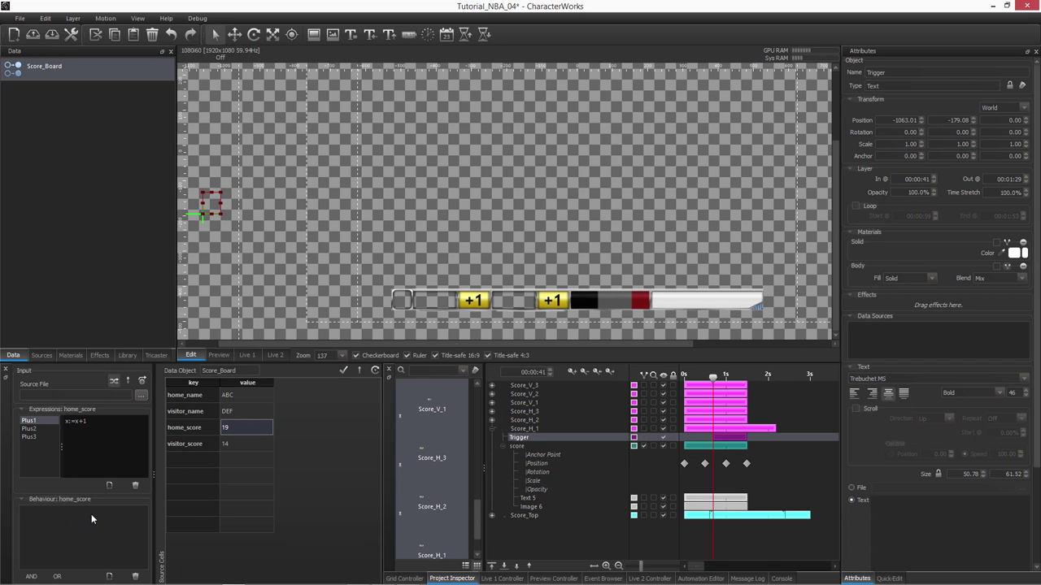
click(109, 575)
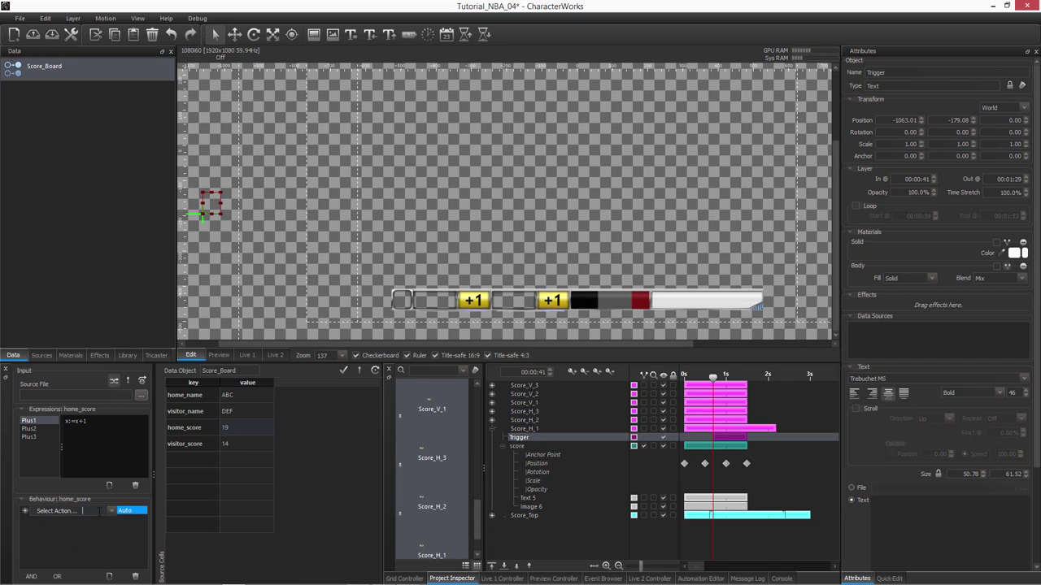
click(82, 511)
click(102, 526)
right_click(76, 523)
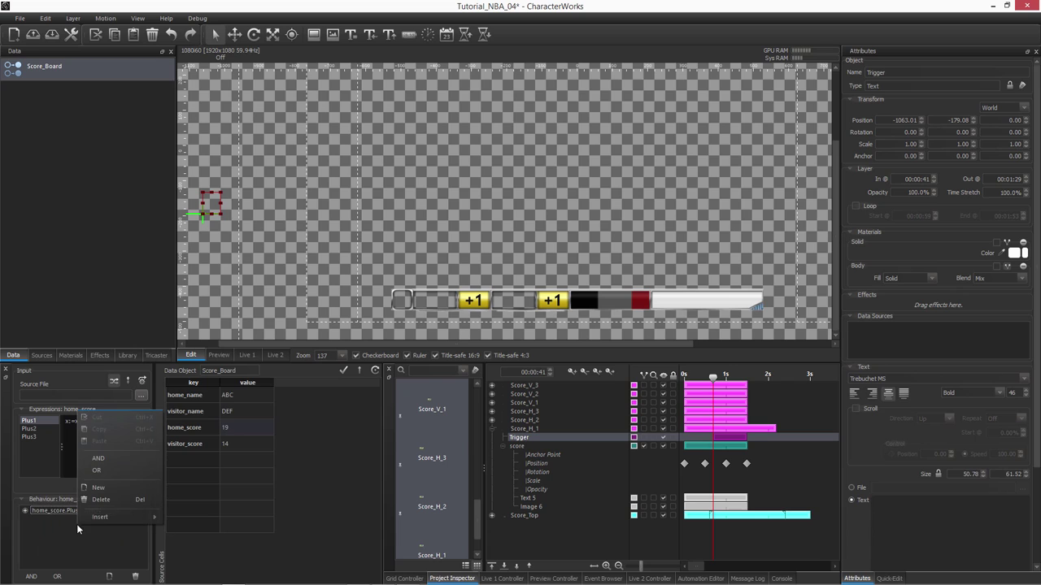
mouse_move(122, 519)
mouse_move(195, 565)
mouse_move(276, 410)
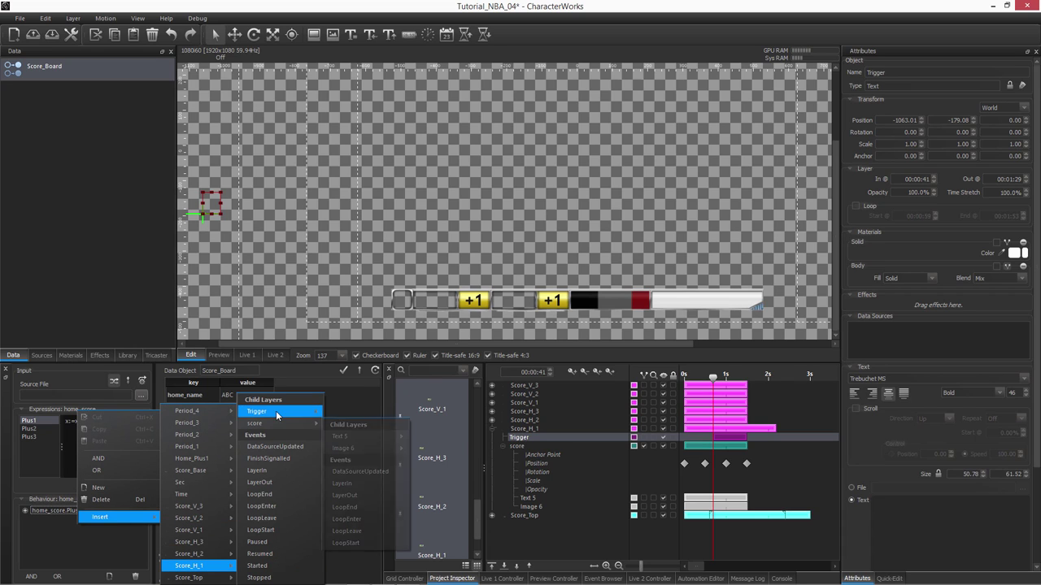
click(350, 471)
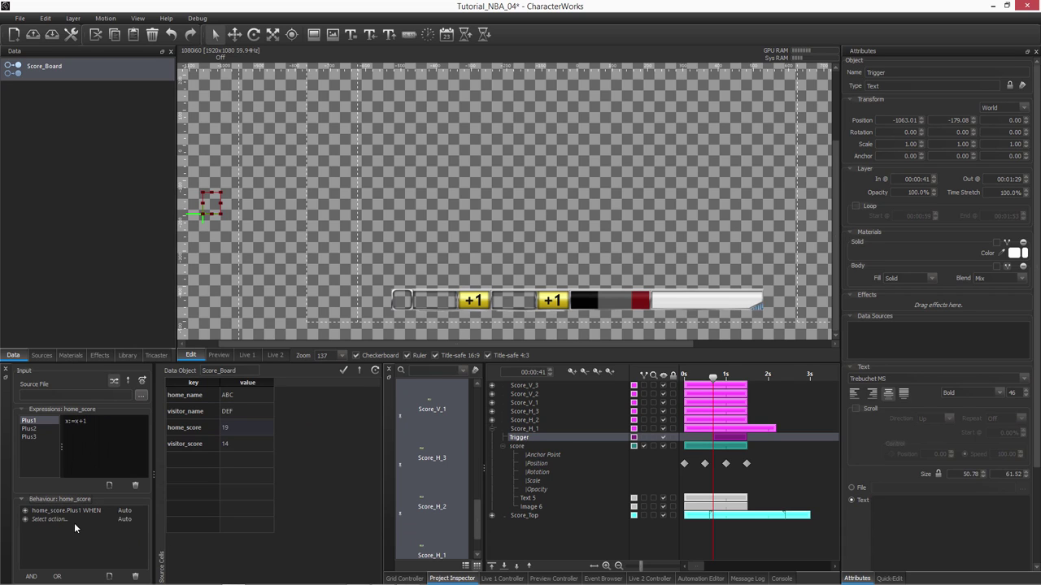
- Add a home_score behaviour that runs home_score.Plus2 on the LayerIn event of Score_H_2's Trigger layer
click(112, 521)
click(109, 538)
right_click(104, 548)
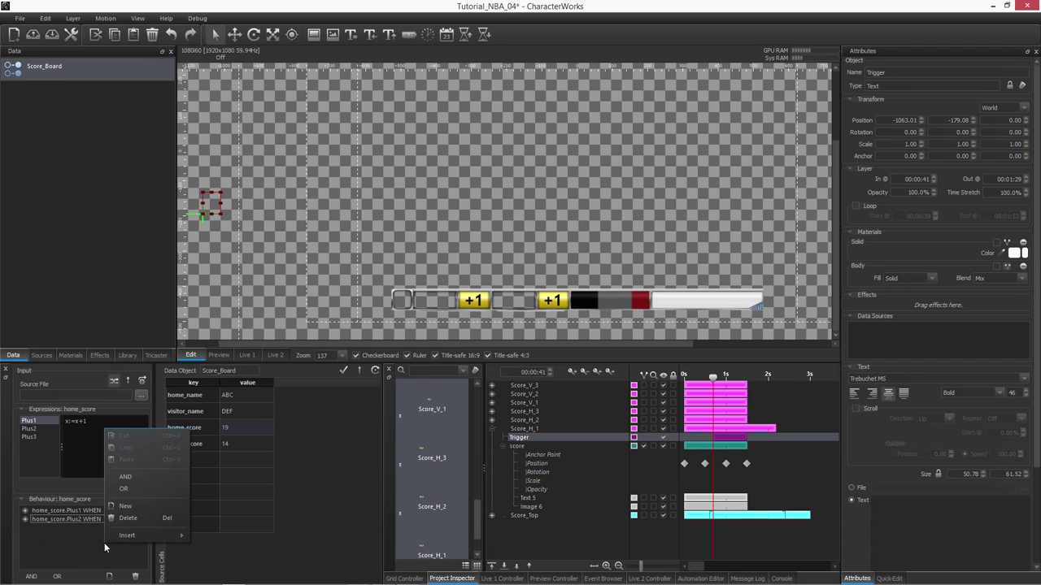
mouse_move(121, 540)
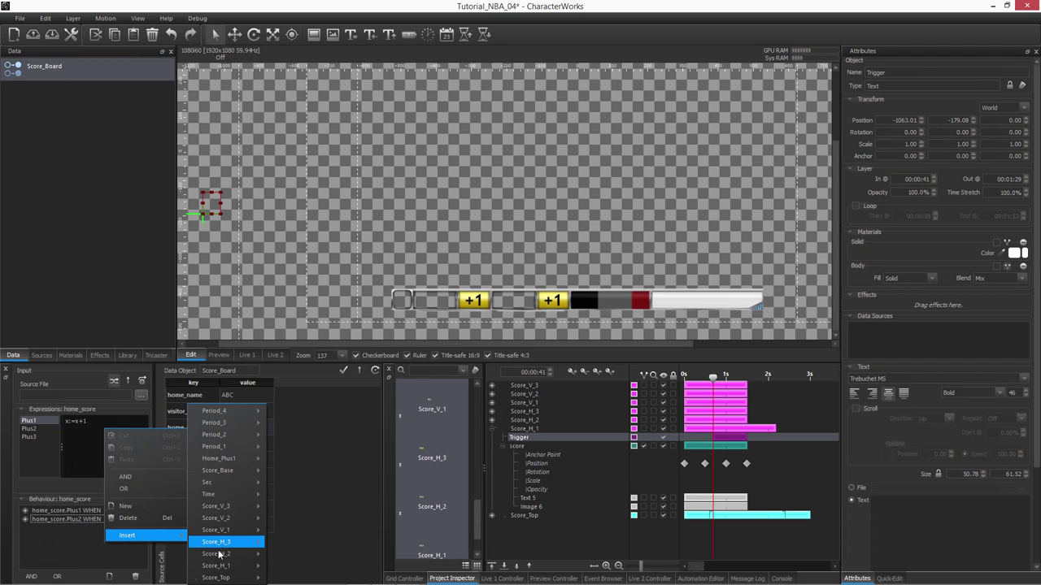
mouse_move(220, 556)
mouse_move(307, 412)
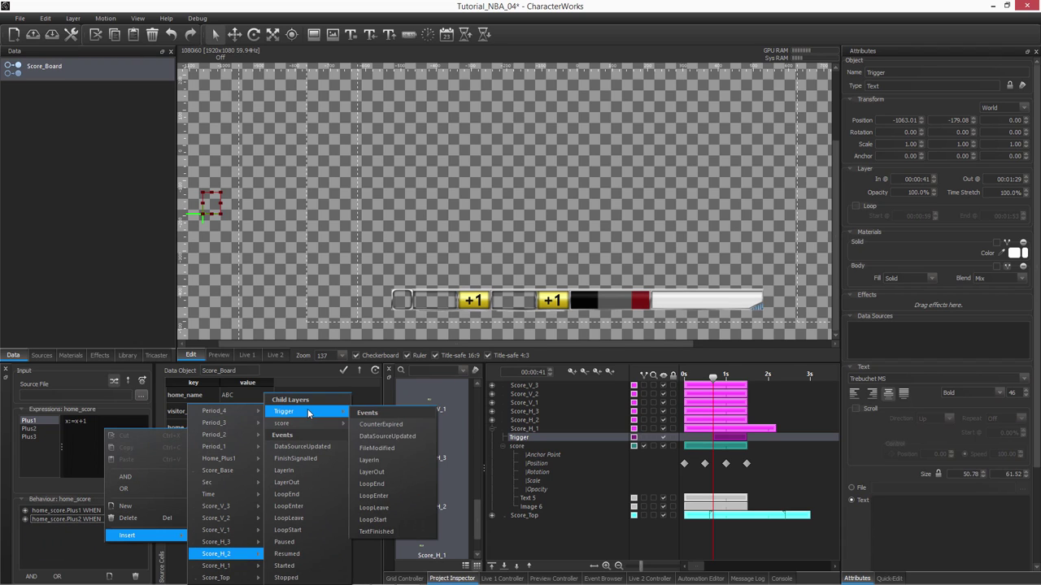
click(390, 460)
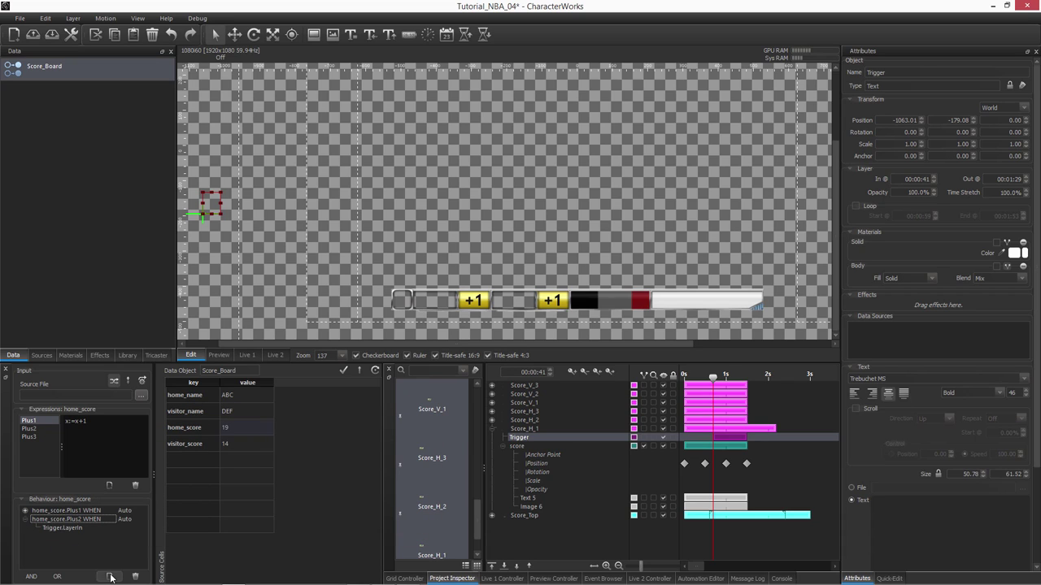
- Add a home_score behaviour that runs home_score.Plus3 on the LayerIn event of Score_H_3's Trigger layer
click(109, 576)
click(82, 536)
click(112, 537)
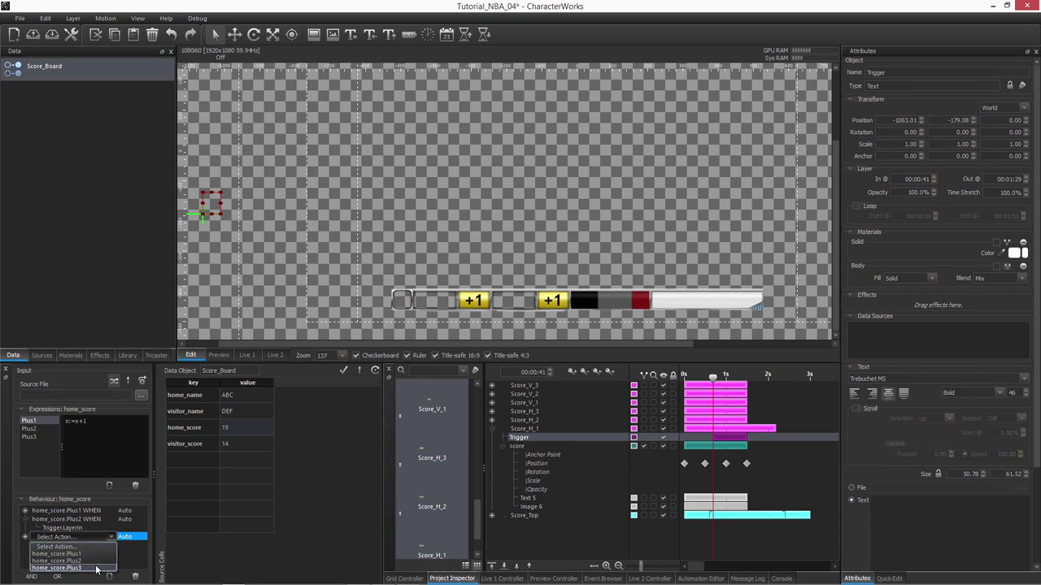
click(96, 563)
right_click(96, 560)
mouse_move(122, 546)
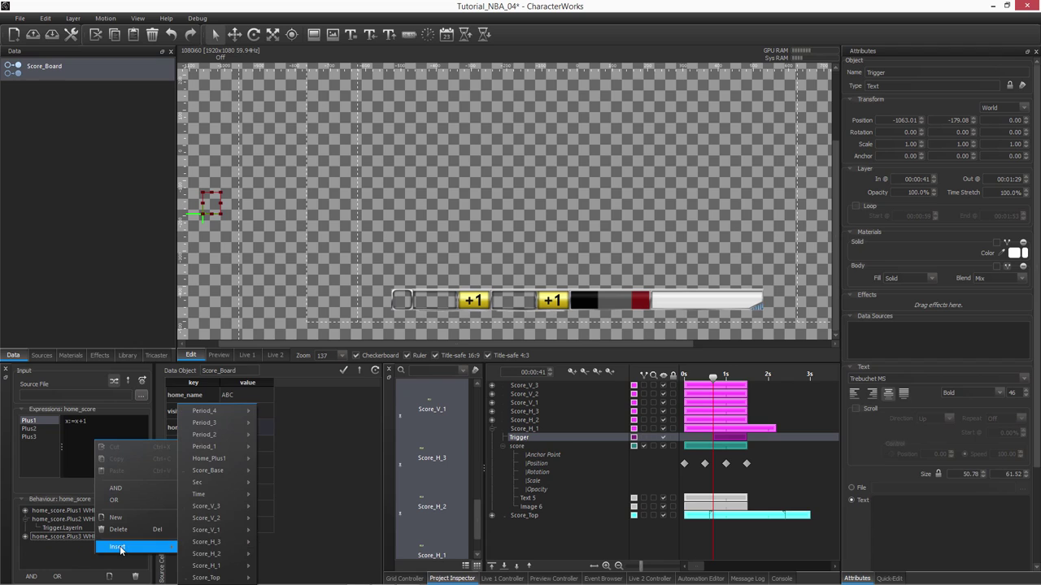
mouse_move(203, 542)
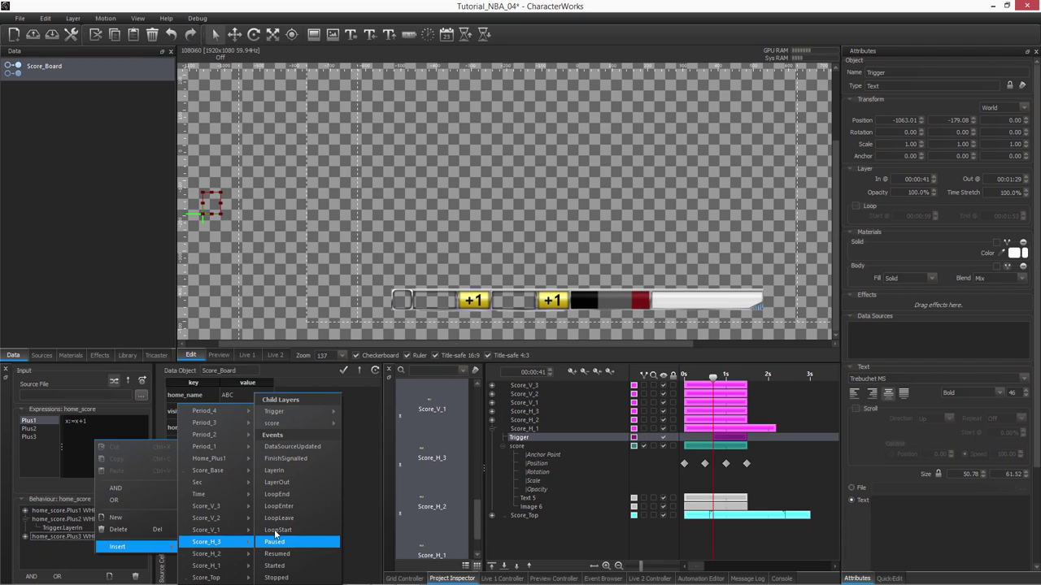
mouse_move(291, 414)
click(382, 452)
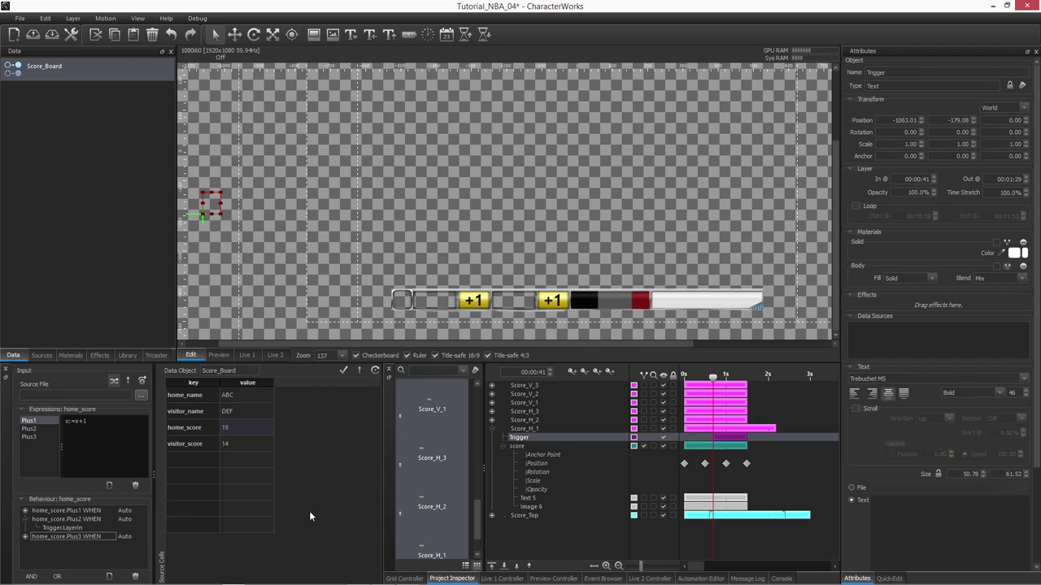
click(206, 494)
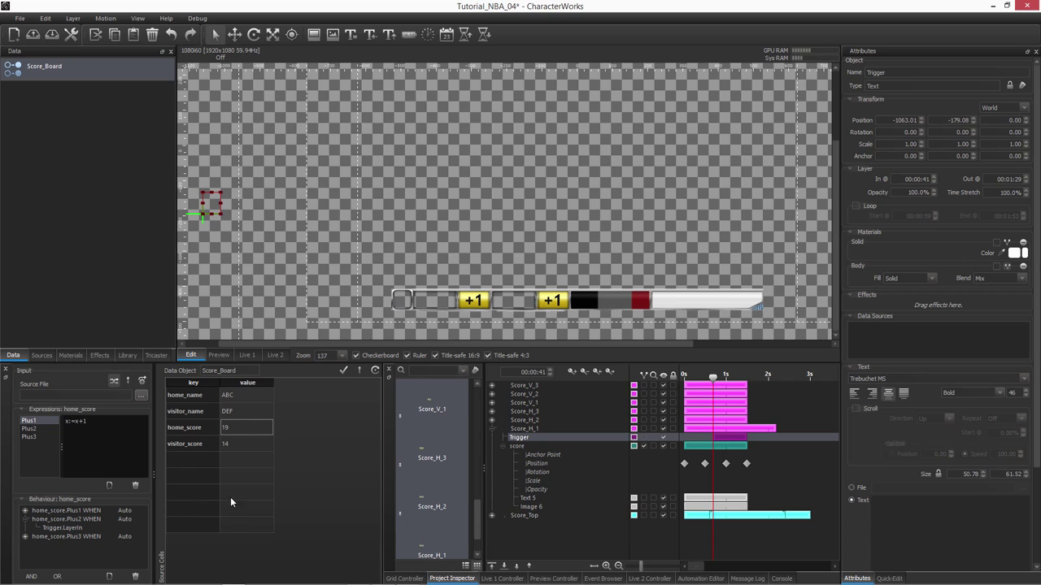
- Check which target and action the Home +1 grid button's behaviours are linked to
click(404, 578)
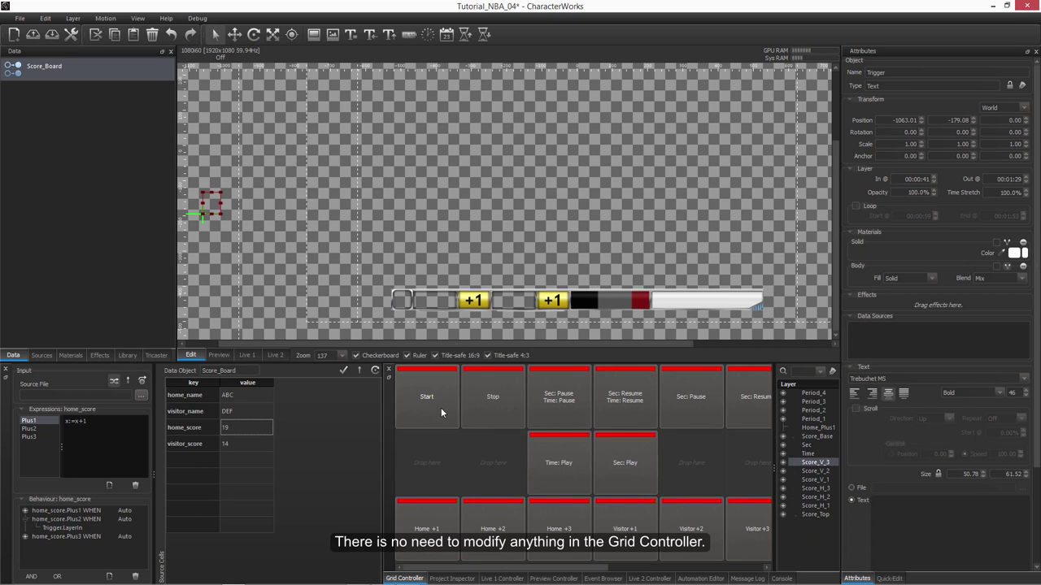
right_click(433, 529)
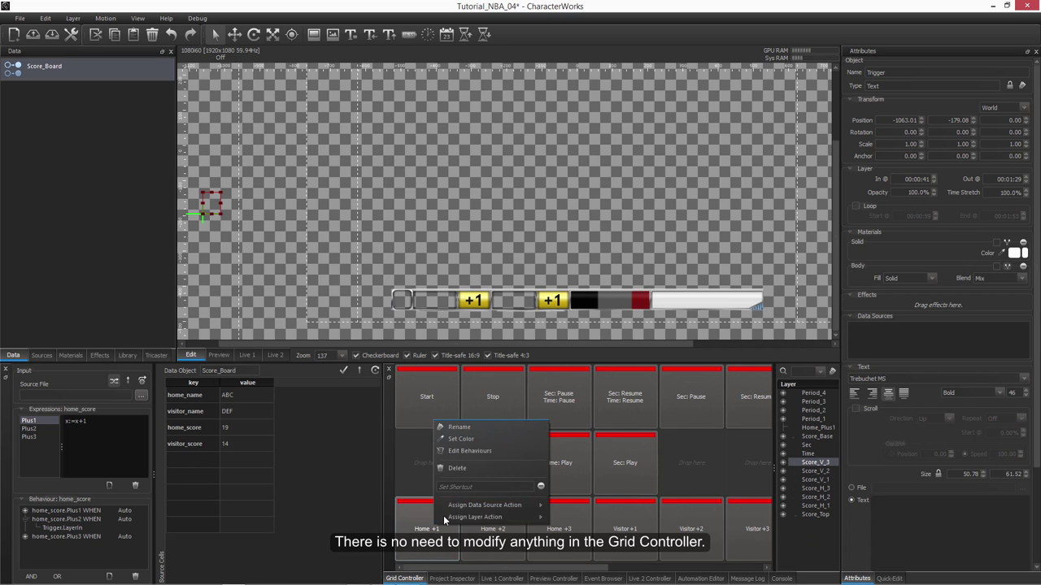
click(467, 452)
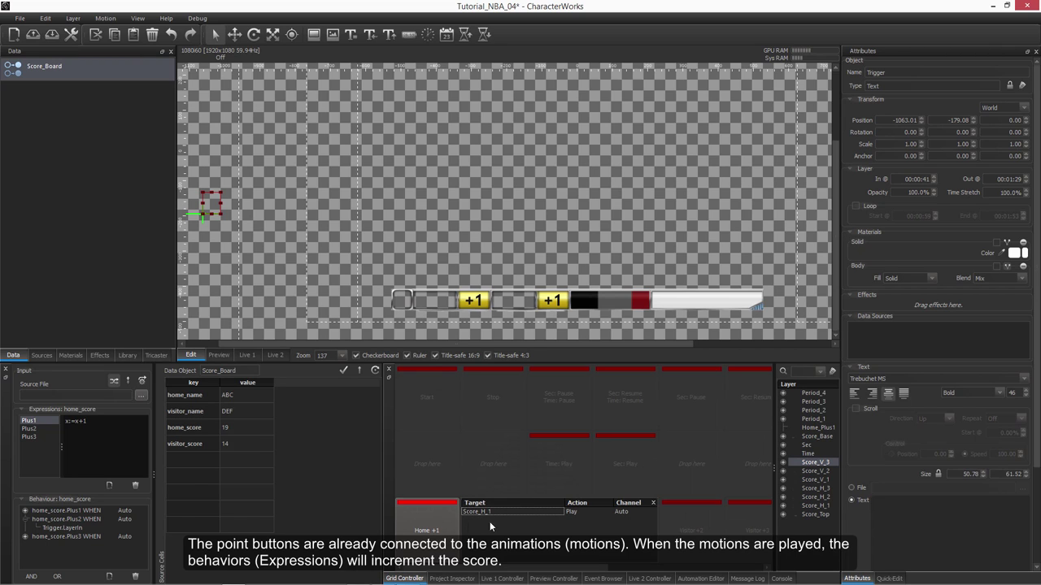
click(652, 502)
- On the Live 1 output, play the home score motions: Home +1 twice, Home +2 once and Home +3 once
click(246, 356)
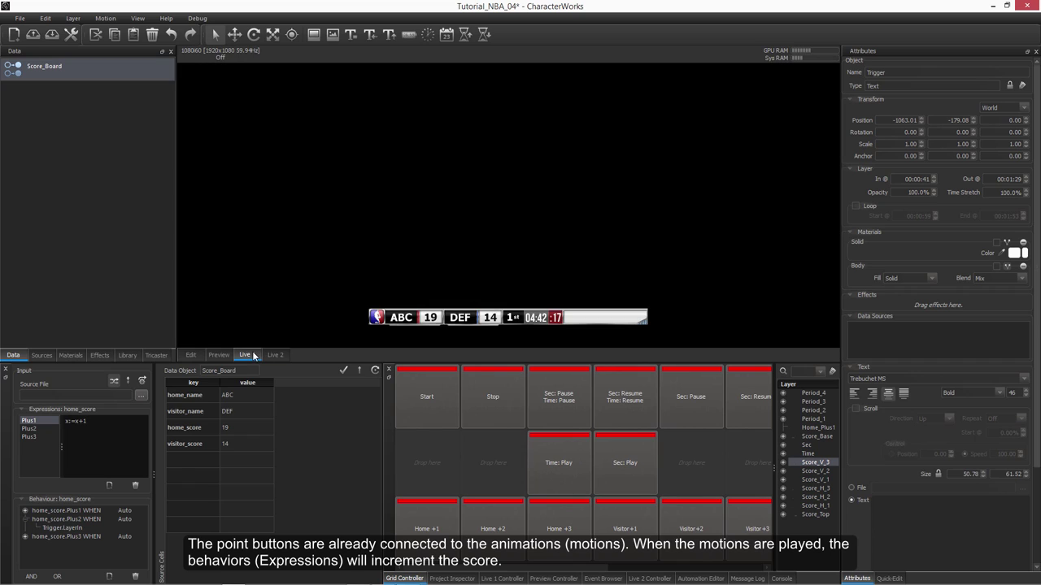
click(436, 530)
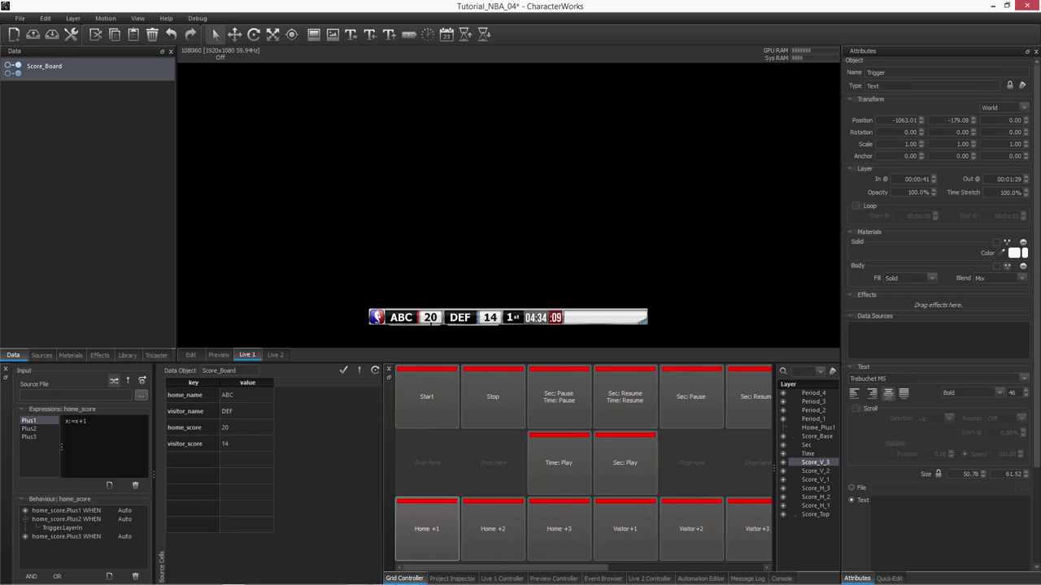
click(419, 524)
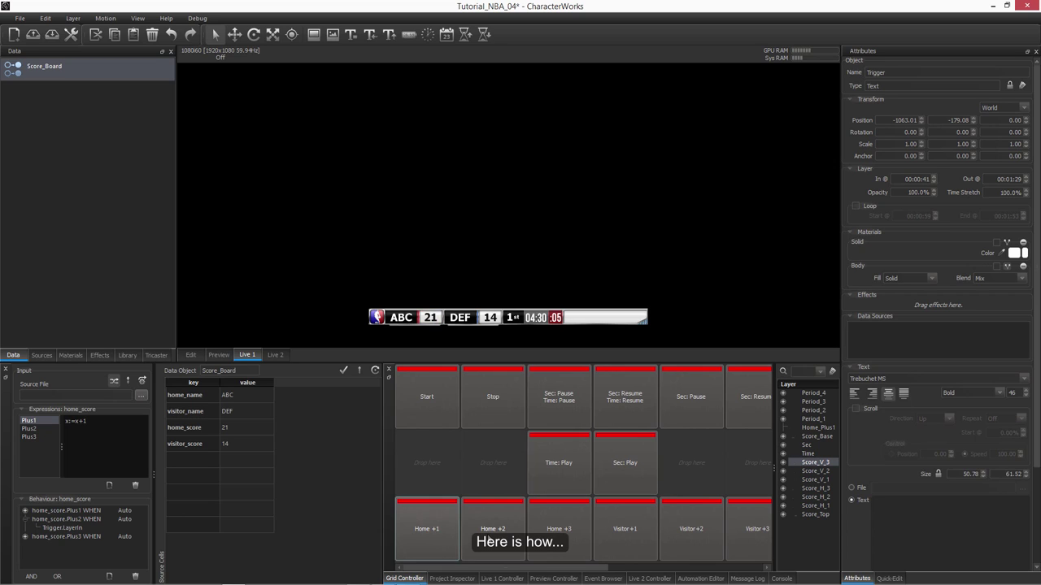
click(493, 525)
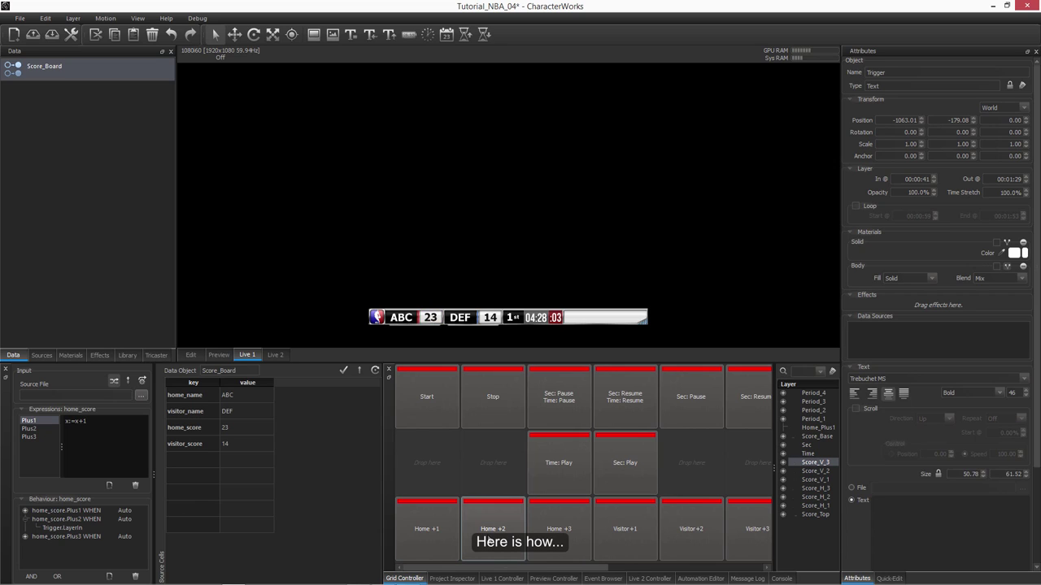
click(552, 540)
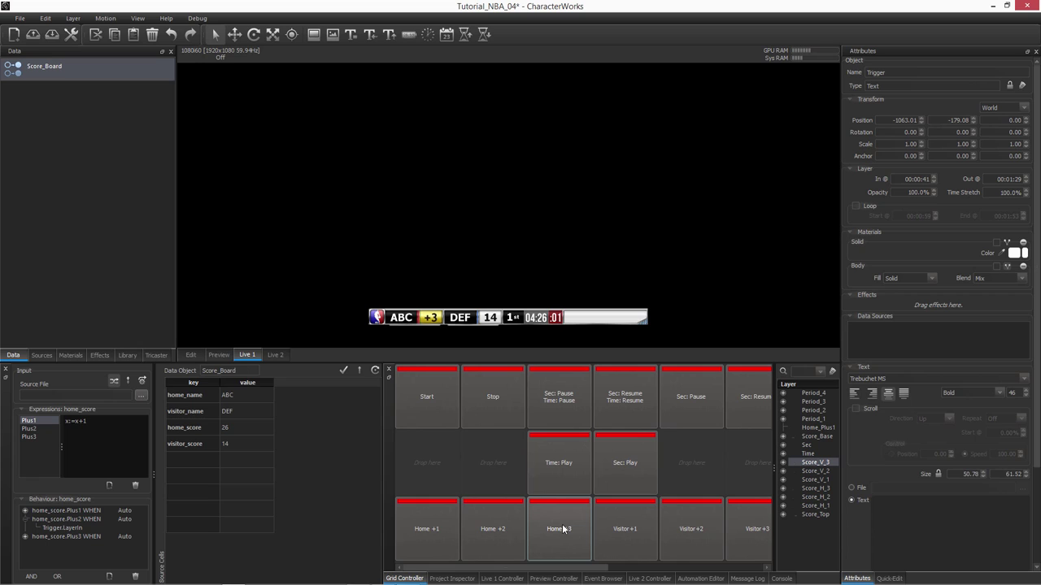
- Play the visitor score motions on the live scoreboard: Visitor +2, Visitor +1 twice and Visitor +3
click(682, 528)
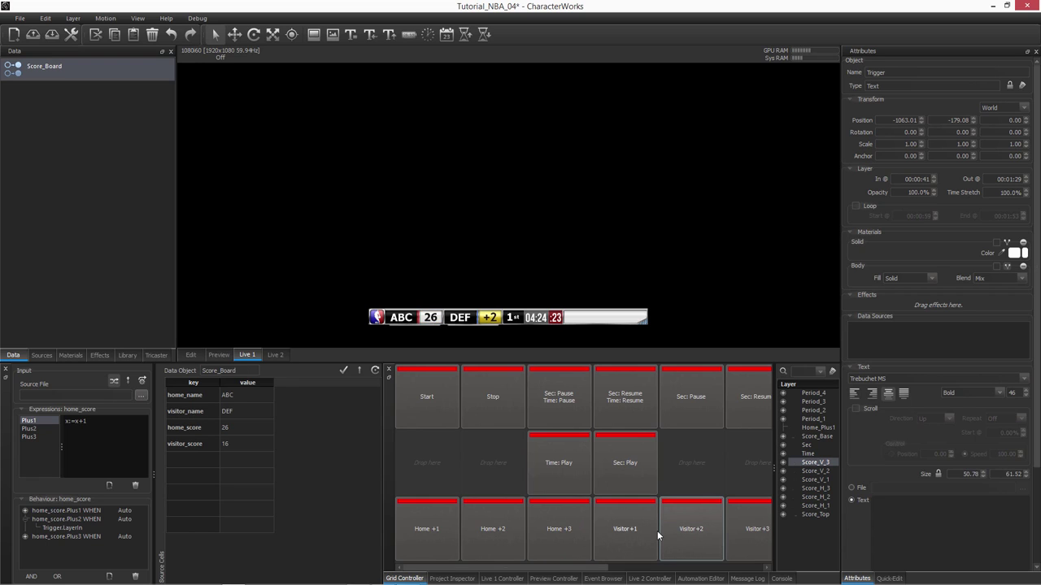
click(633, 533)
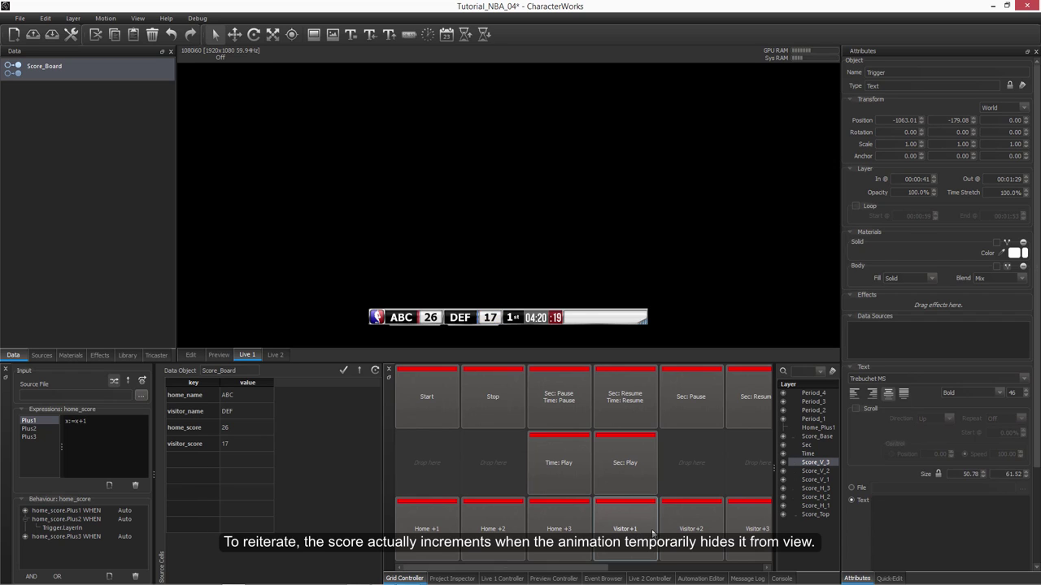
click(642, 534)
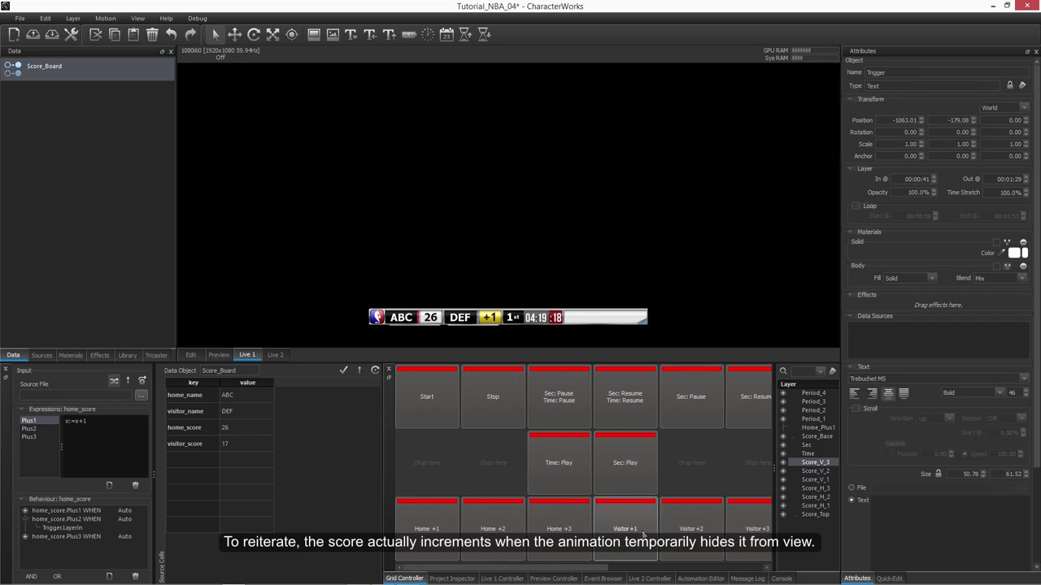
click(742, 530)
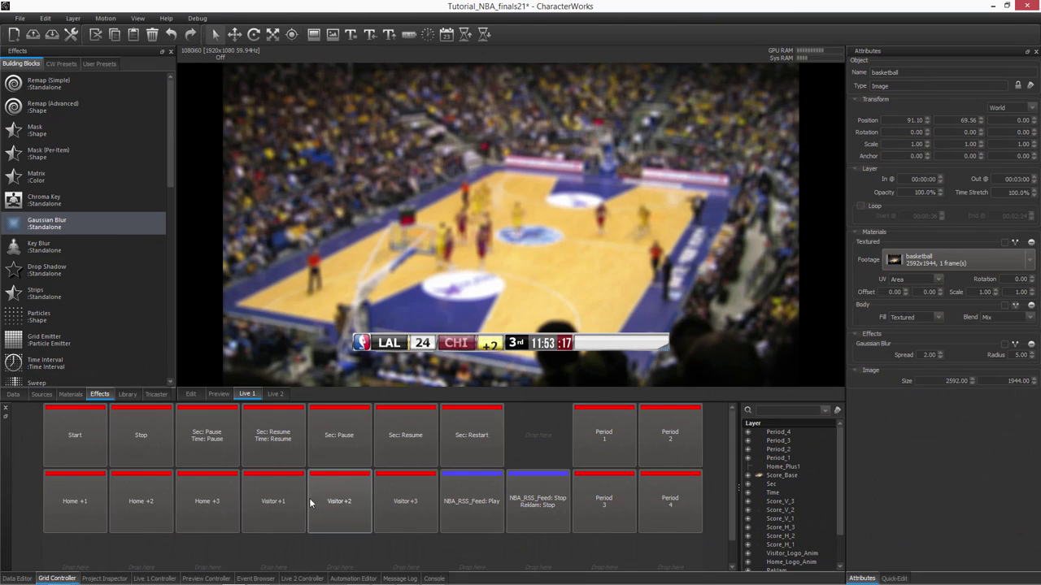
- In the Tutorial_NBA_finals21 scoreboard, award Home +3, Home +1 and Visitor +3 on the live output
click(217, 502)
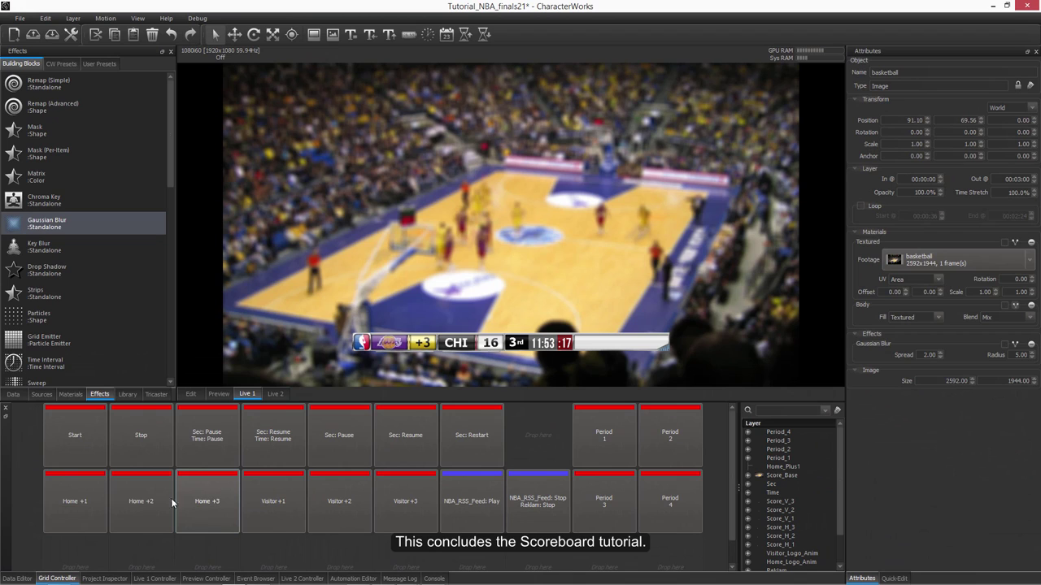
click(81, 497)
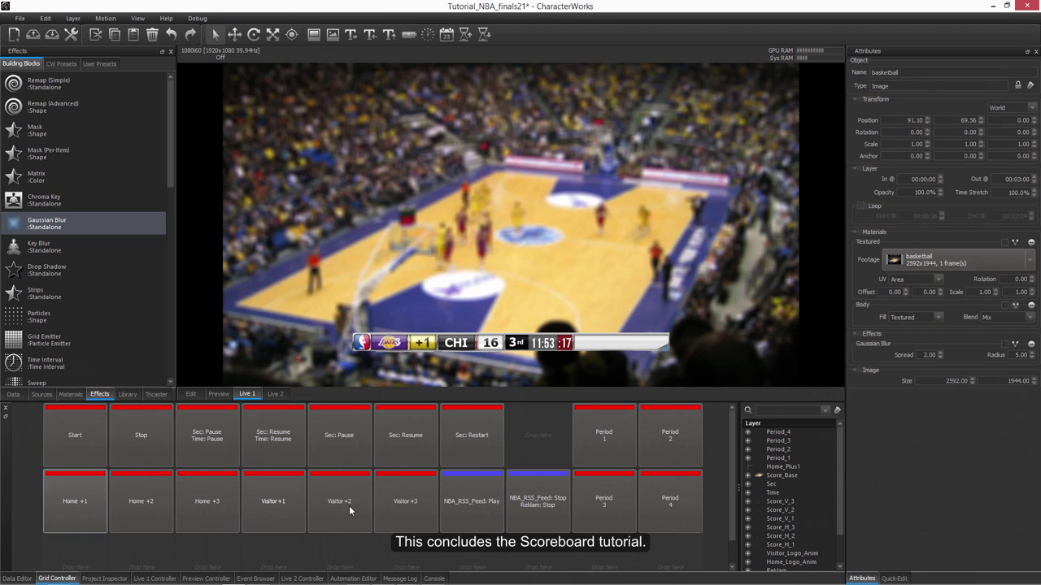
click(389, 505)
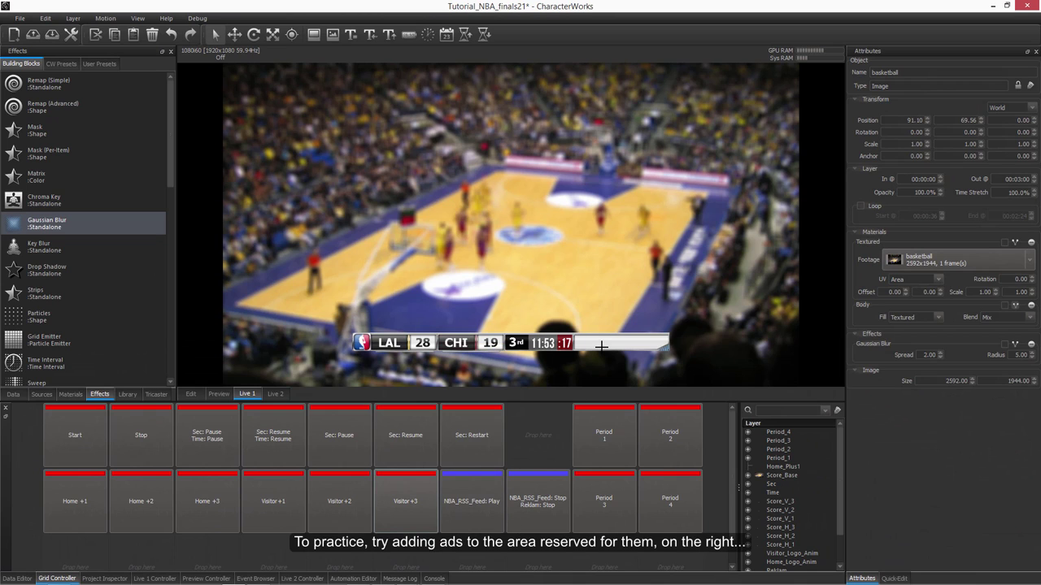
- Play the NBA_RSS_Feed ticker and award Visitor +1, Home +2 and Home +3 while it runs
click(470, 490)
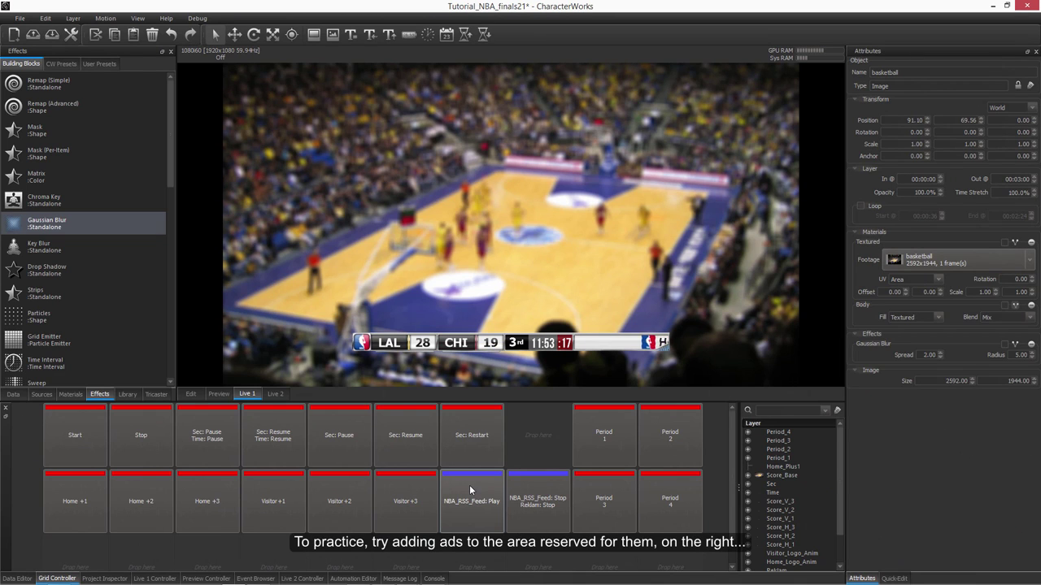
click(266, 497)
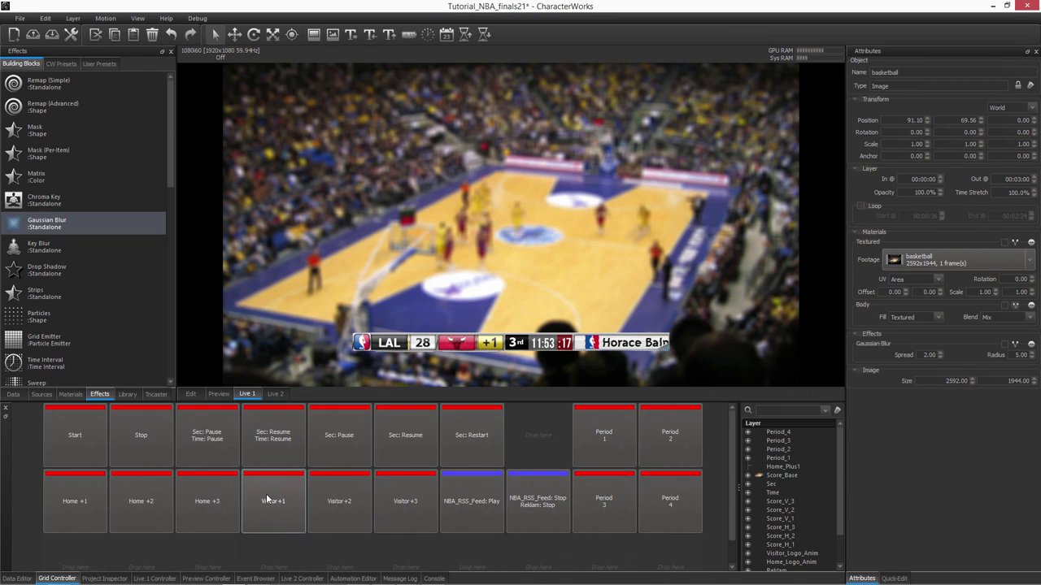
click(150, 505)
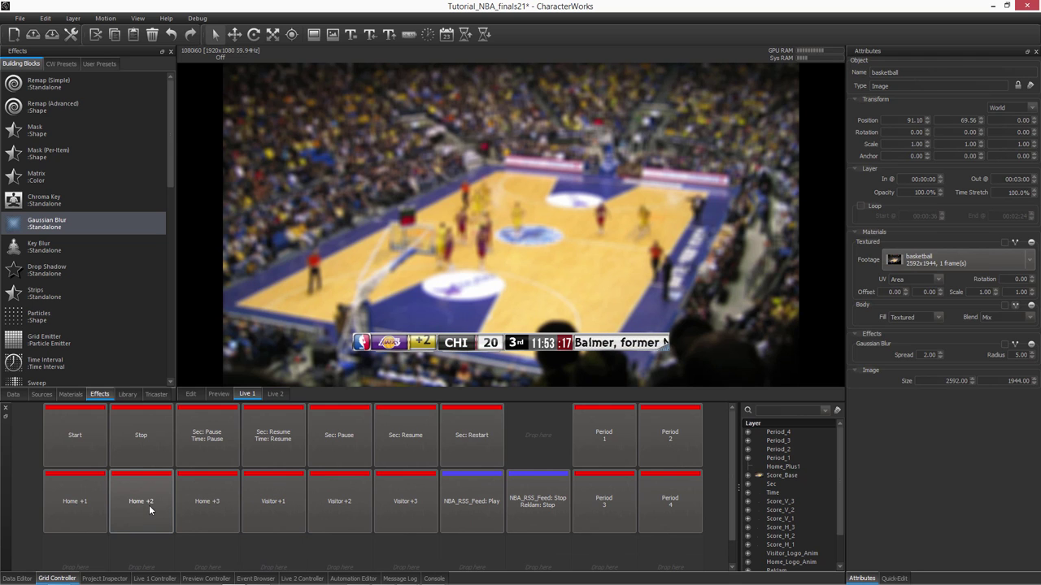
click(216, 504)
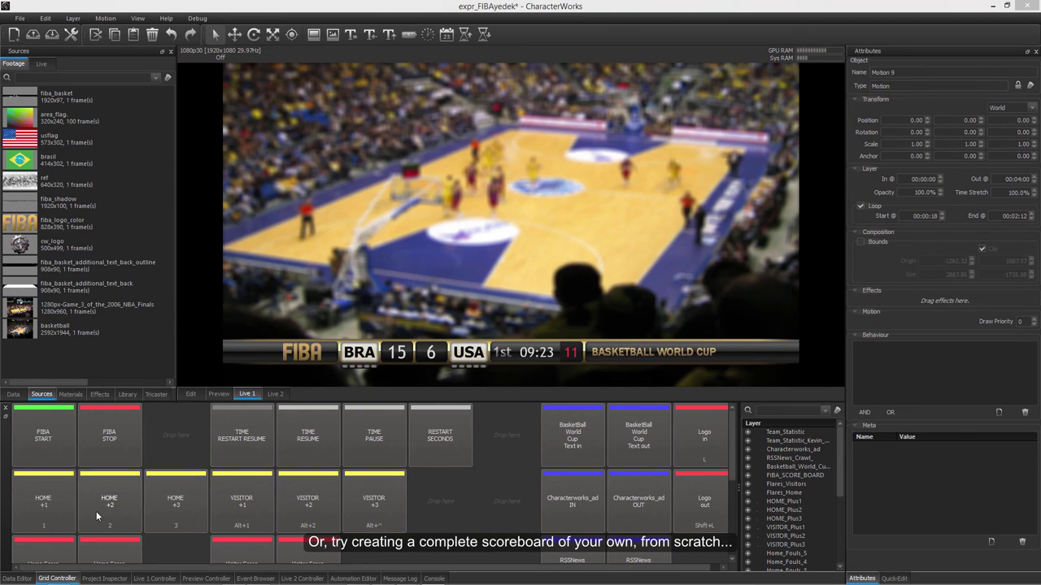
- In the FIBA scoreboard, award two points to the home team and two points to the visitor team
click(103, 510)
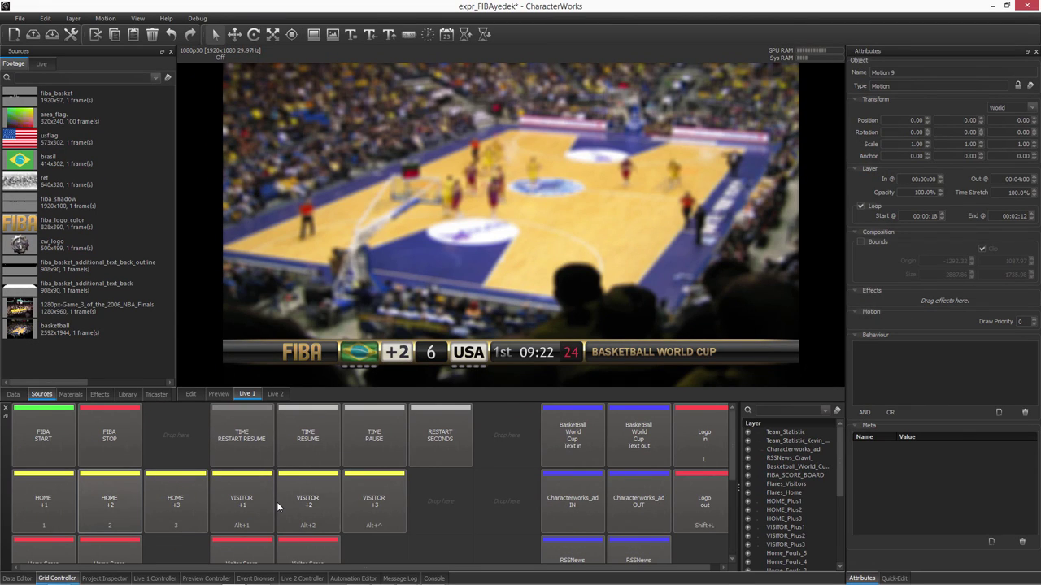
click(299, 509)
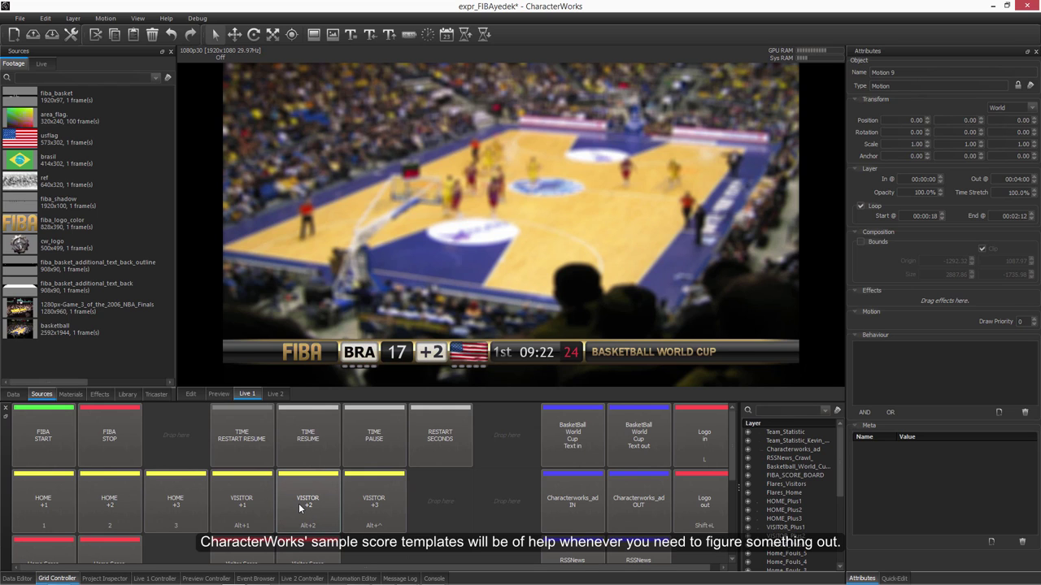
- Run the BasketBall World Cup text in and out, and the Characterworks_ad in and out, on the FIBA scoreboard
click(575, 444)
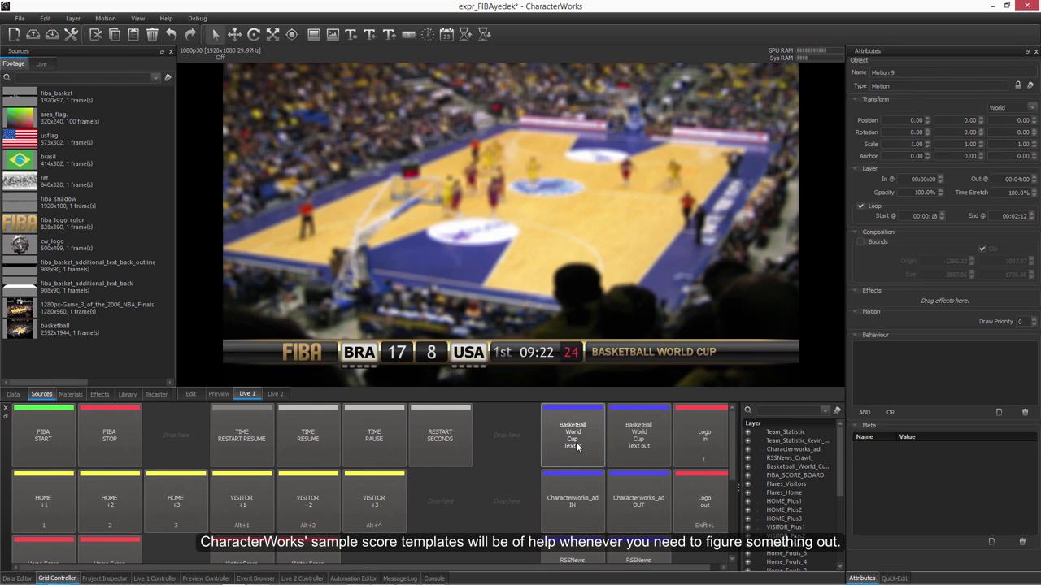
click(618, 463)
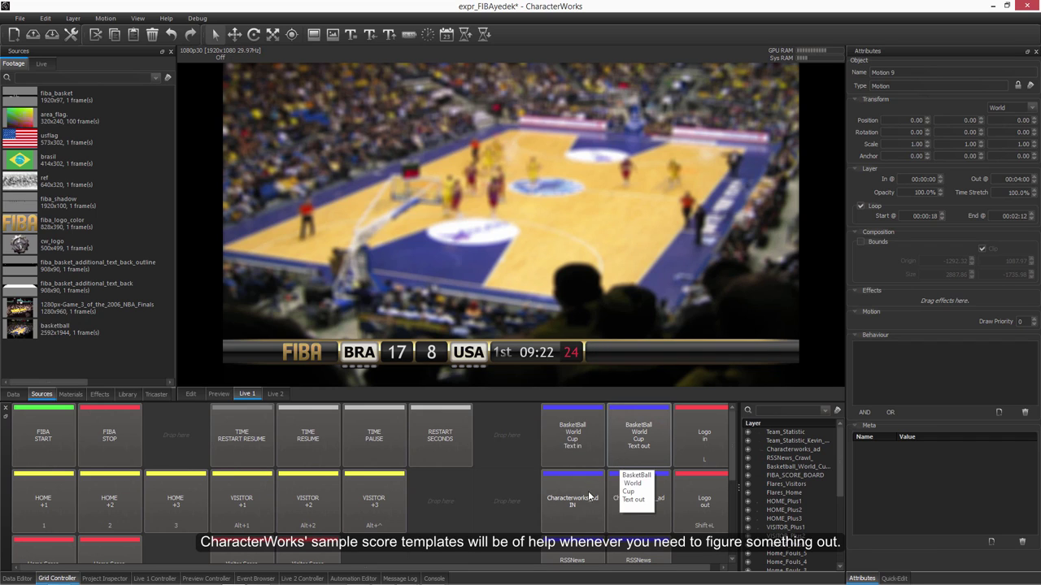
click(573, 502)
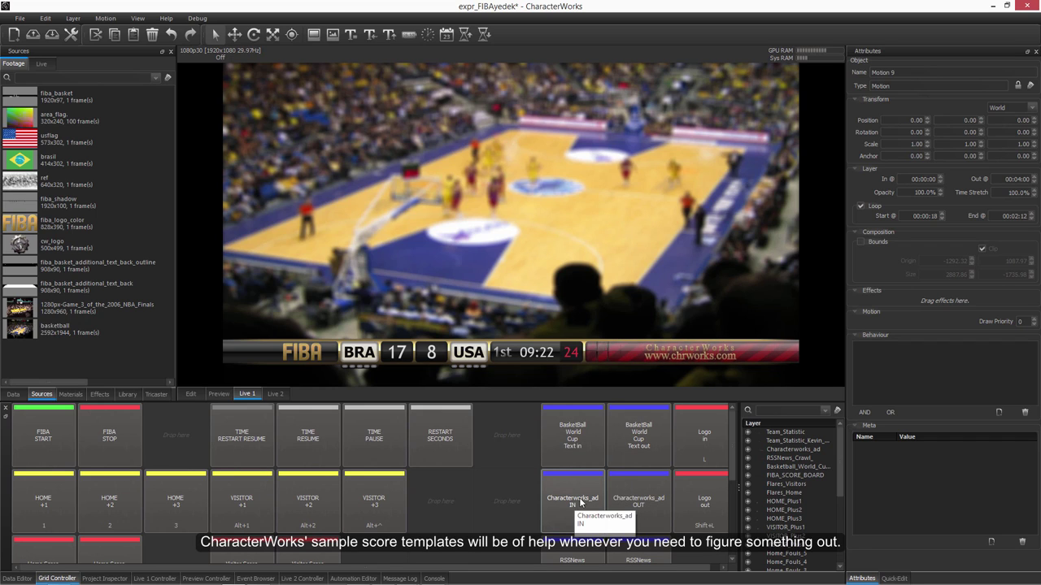
click(637, 503)
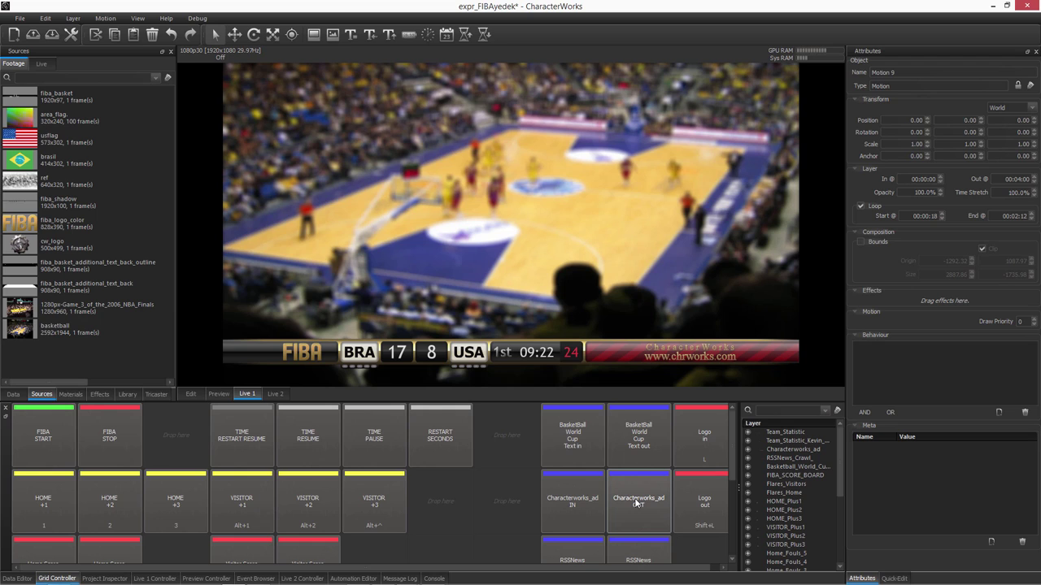